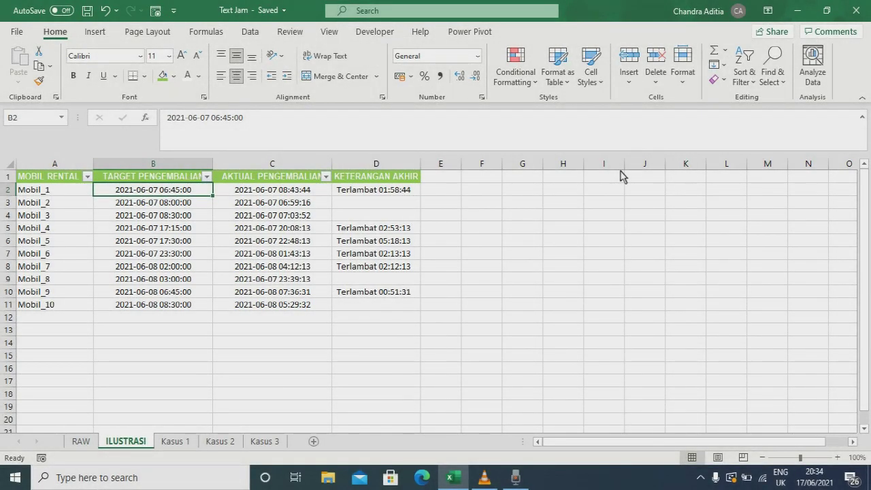
Review the MOBIL RENTAL, TARGET PENGEMBALIAN and AKTUAL PENGEMBALIAN columns on the ILUSTRASI sheet
key("Up")
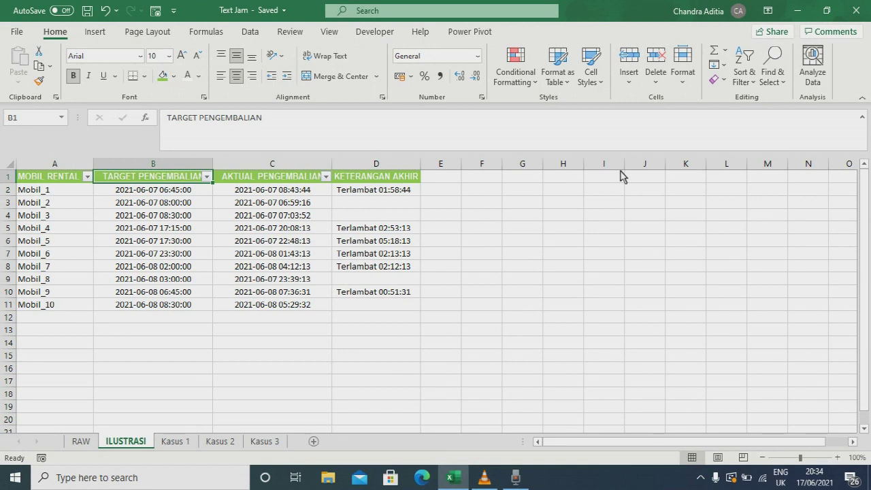
key("Left")
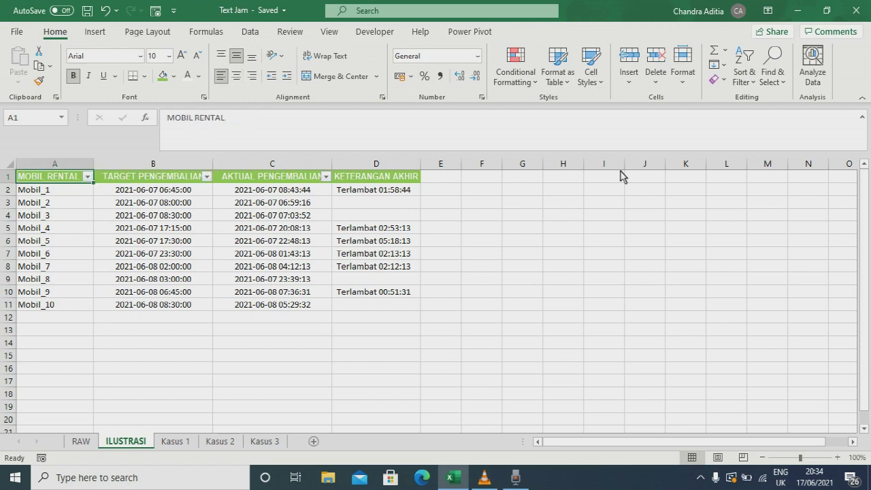
key("Right")
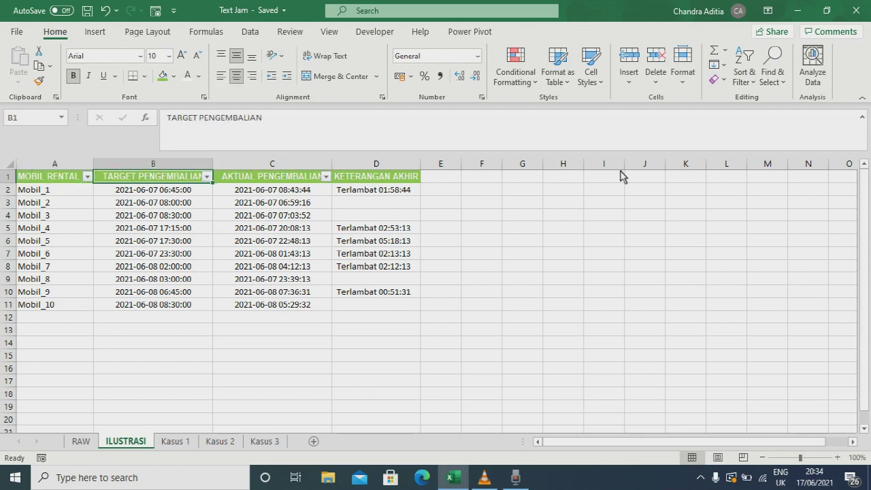
key("Down")
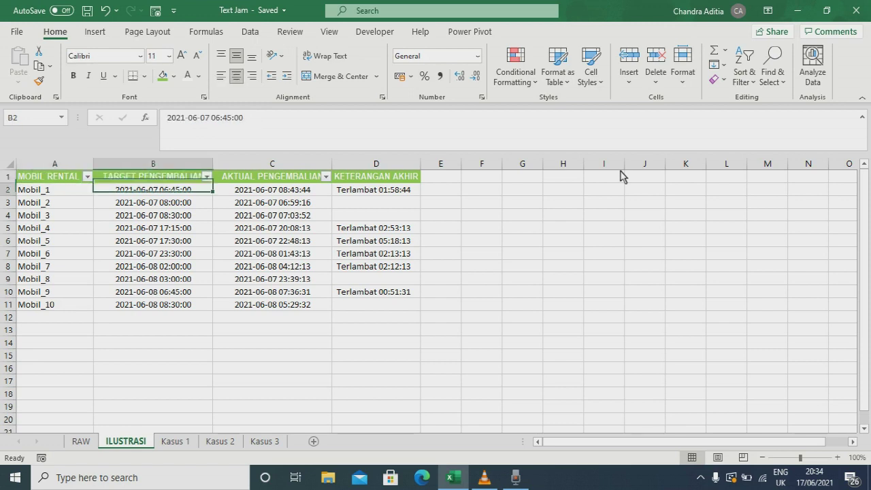
key("shift+Down")
key("ctrl+shift+Down")
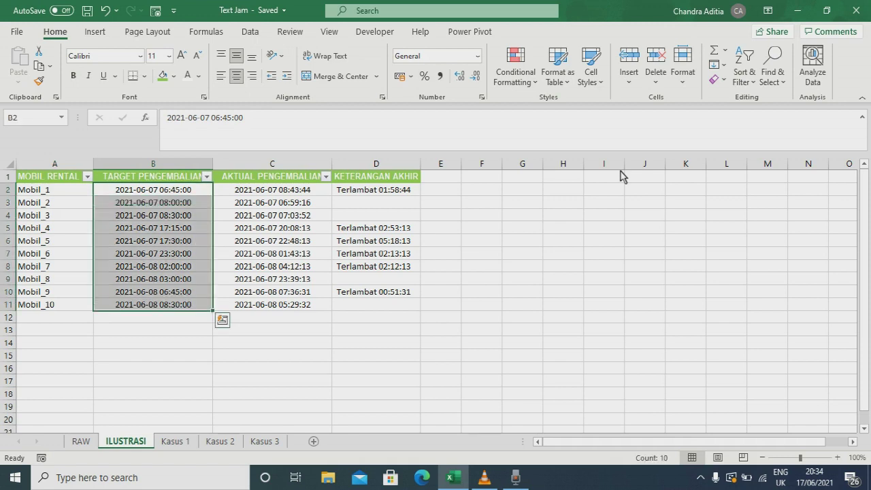
key("Up")
key("Right")
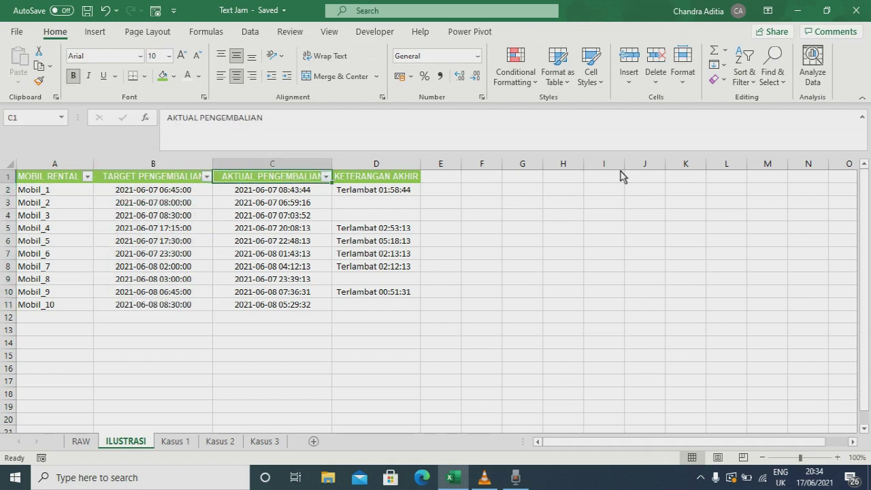
key("ctrl+shift+Down")
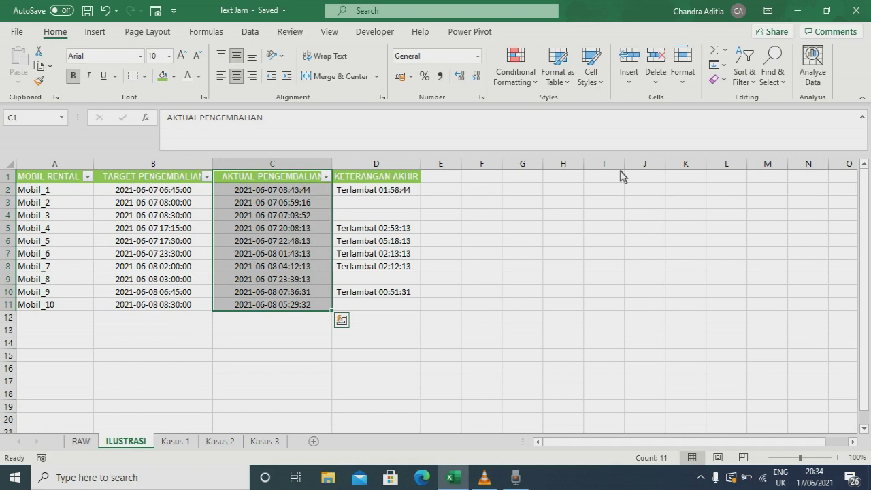
key("ctrl+shift+Up")
Examine the lateness remarks in the KETERANGAN AKHIR column of the ILUSTRASI sheet, from the header to row 11
key("Right")
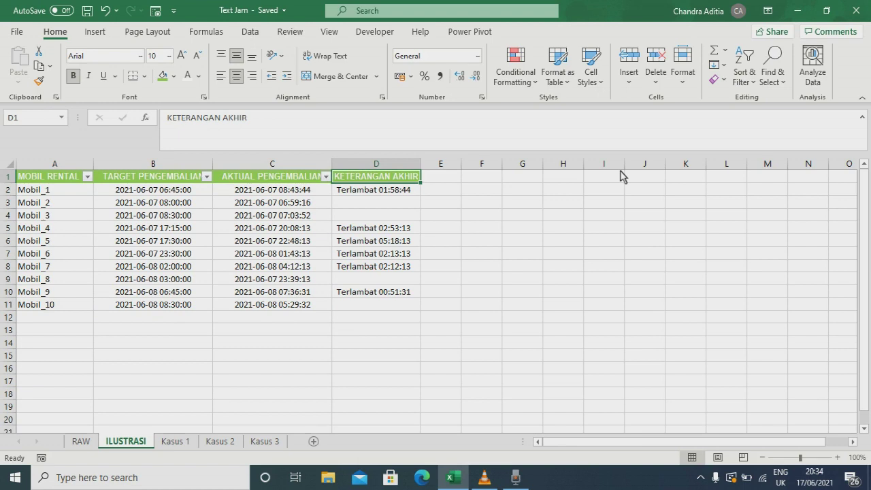
key("Down")
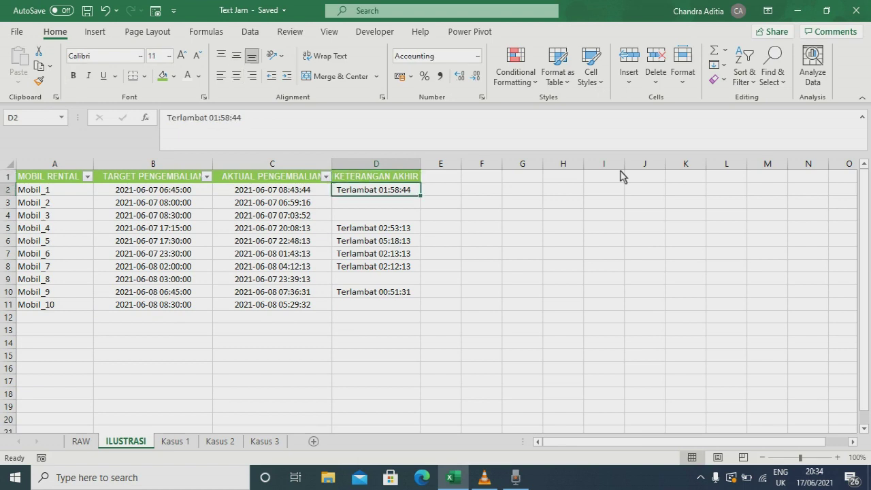
key("Up")
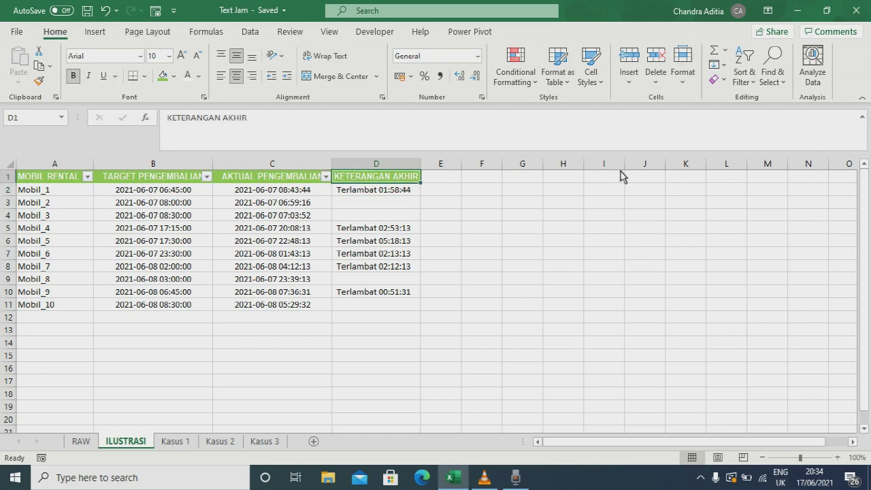
key("Down")
key("Up")
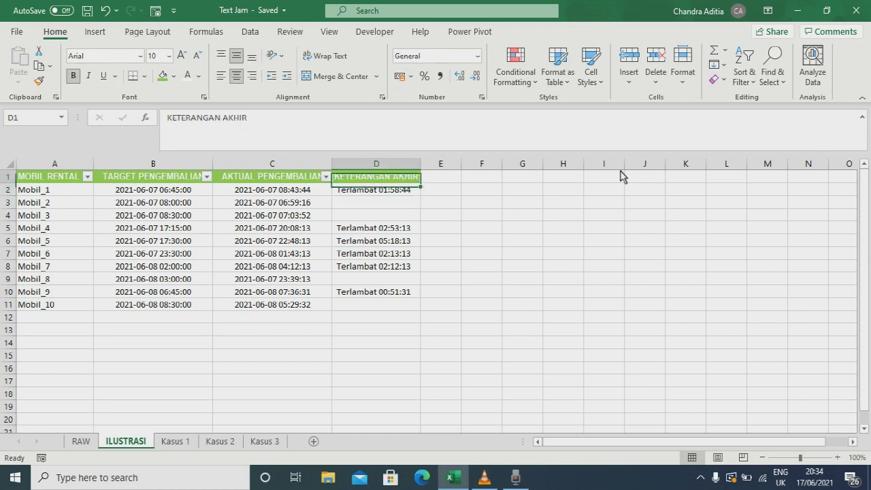
key("ctrl+shift+Down")
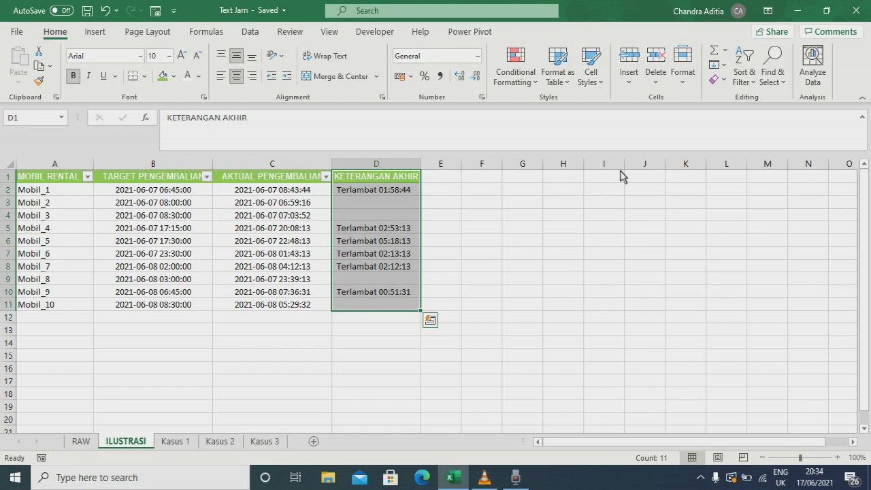
left_click(524, 213)
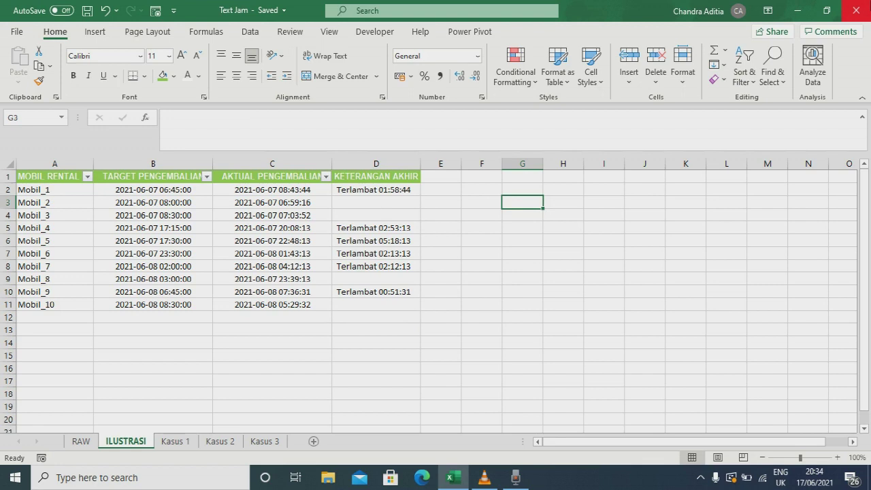
left_click_drag(361, 195, 348, 306)
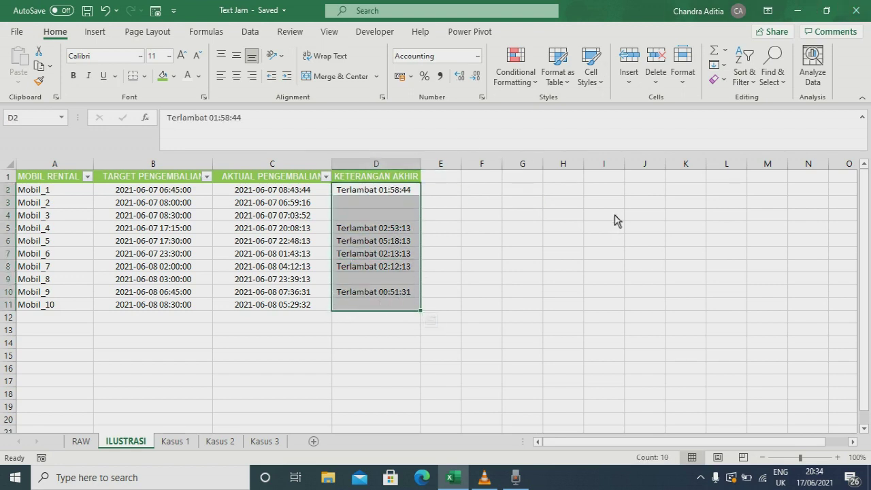
Open the Kasus 1 sheet and review its column headers from TERLAMBAT through KETERANGAN AKHIR
left_click(187, 444)
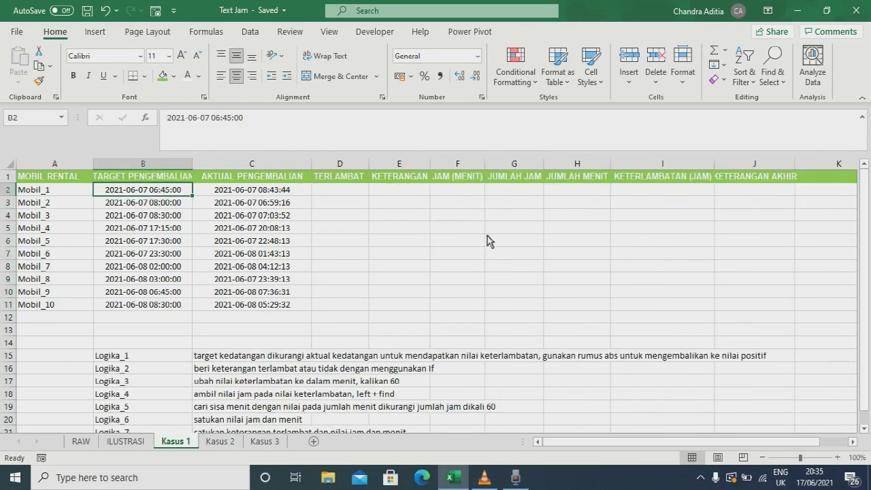
left_click(329, 178)
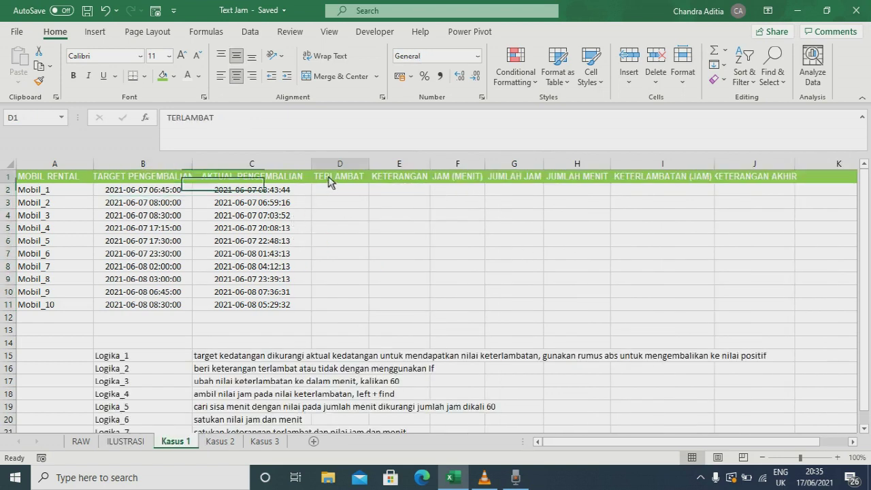
key("Right")
key("Right")
key("Right")
key("Right")
key("Right")
key("Right")
key("Right")
key("Right")
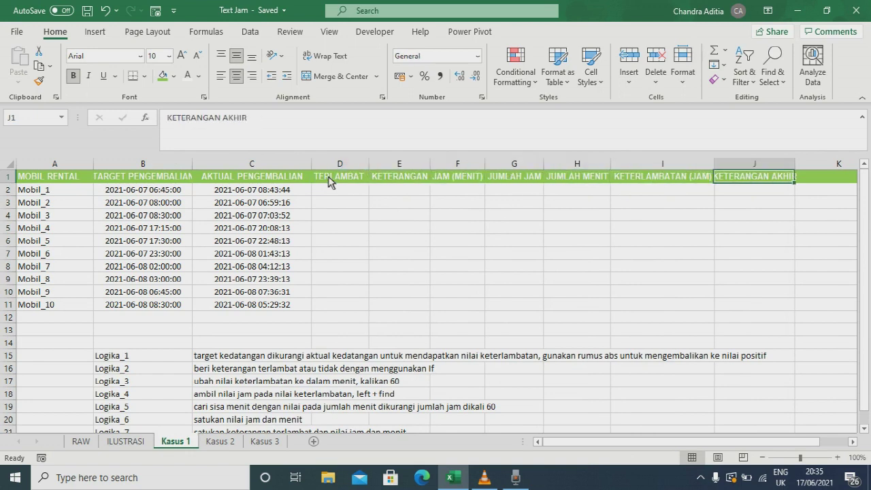
key("Left")
key("Left")
key("Left")
key("Left")
key("Left")
key("Left")
key("Left")
key("Left")
key("Left")
key("Left")
key("Left")
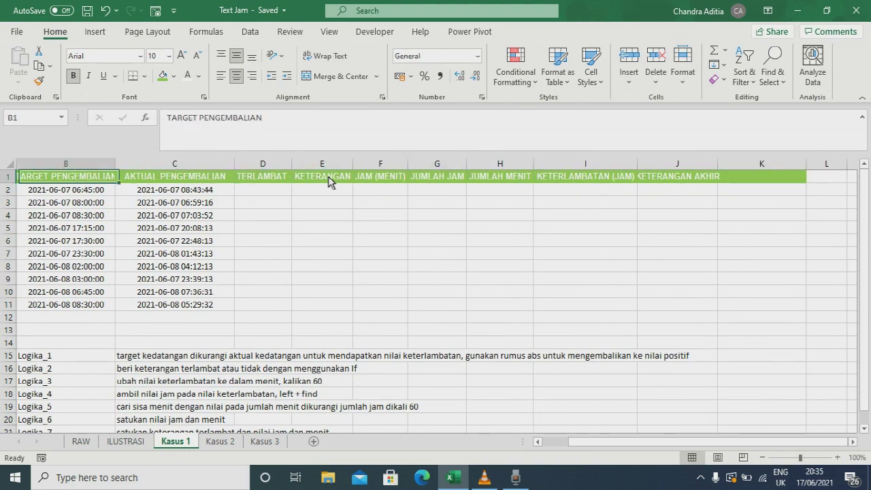
key("Right")
key("Right")
key("Right")
key("Right")
key("Left")
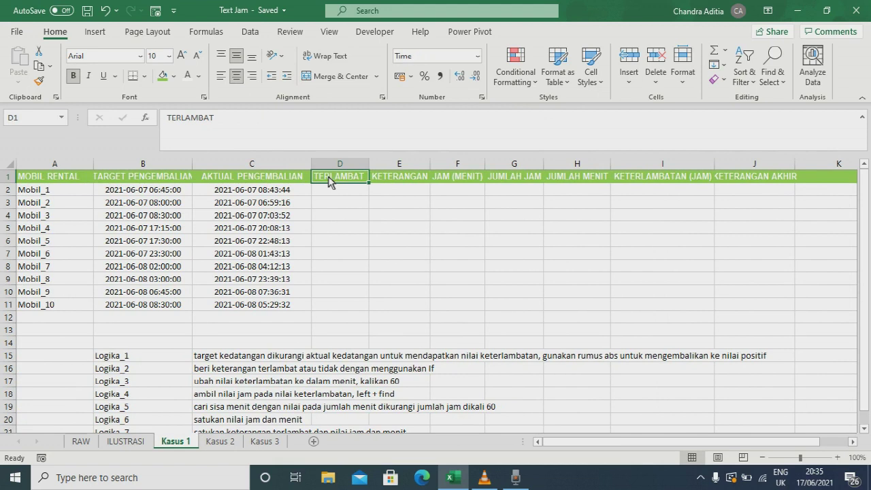
Return to the ILUSTRASI sheet and check the expected KETERANGAN AKHIR results in D2:D11
left_click(126, 441)
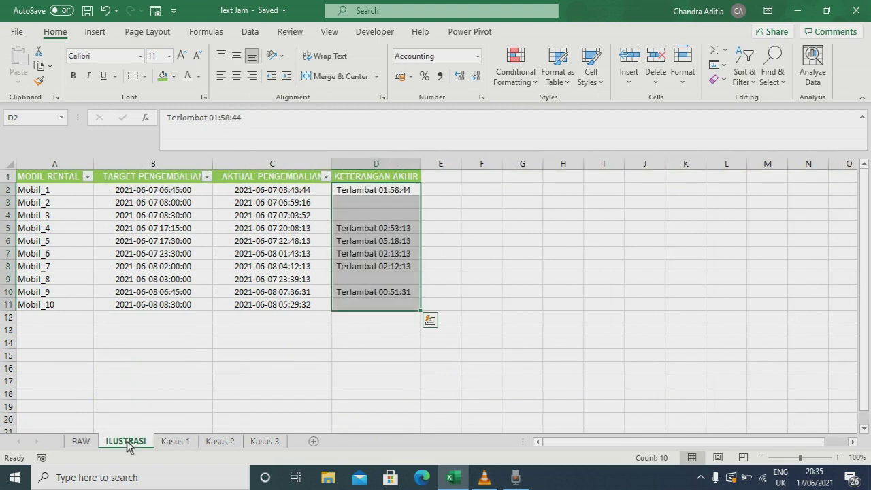
left_click(374, 192)
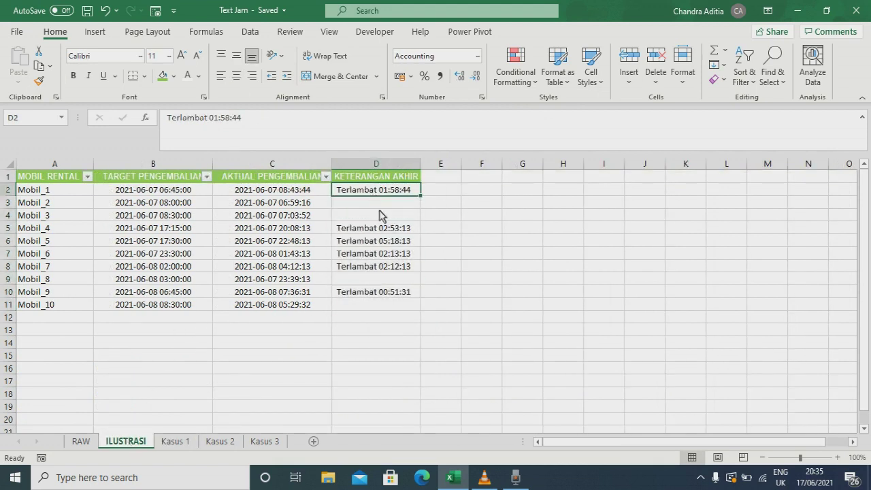
left_click(378, 307, "shift")
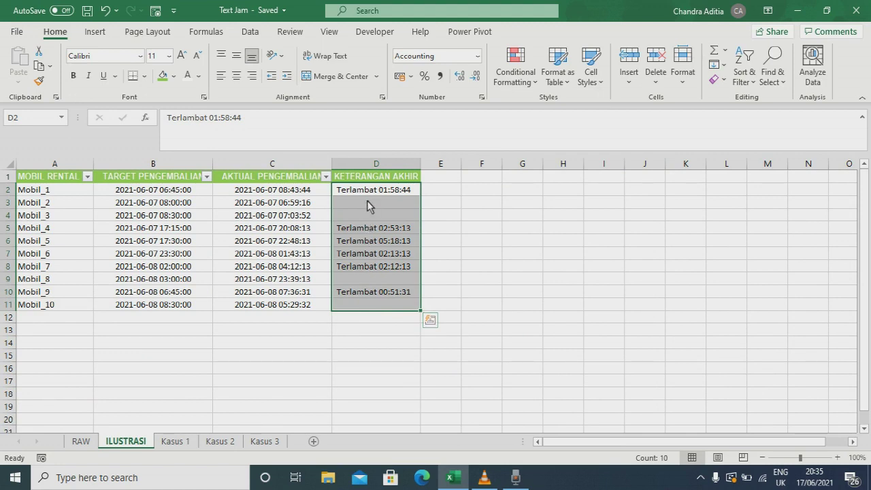
left_click(365, 232)
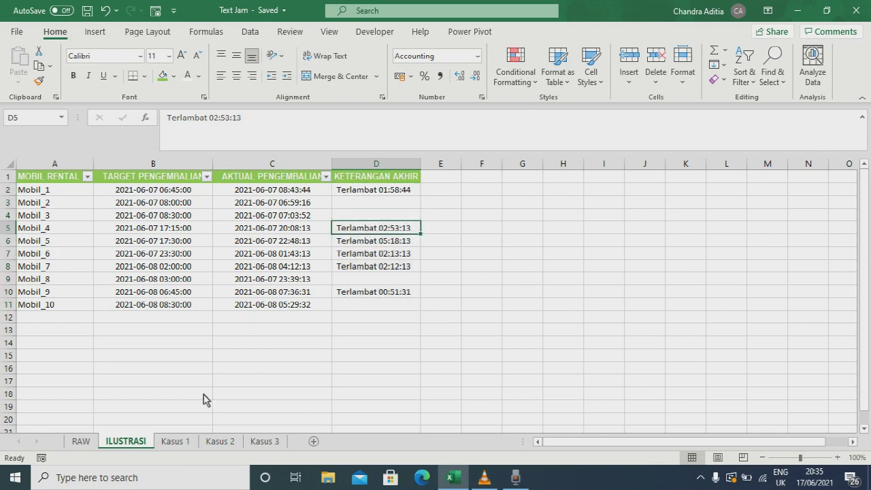
On the Kasus 1 sheet, enter the formula =ABS(C2-B2)*24 in cell D2 to calculate the lateness in hours
left_click(171, 443)
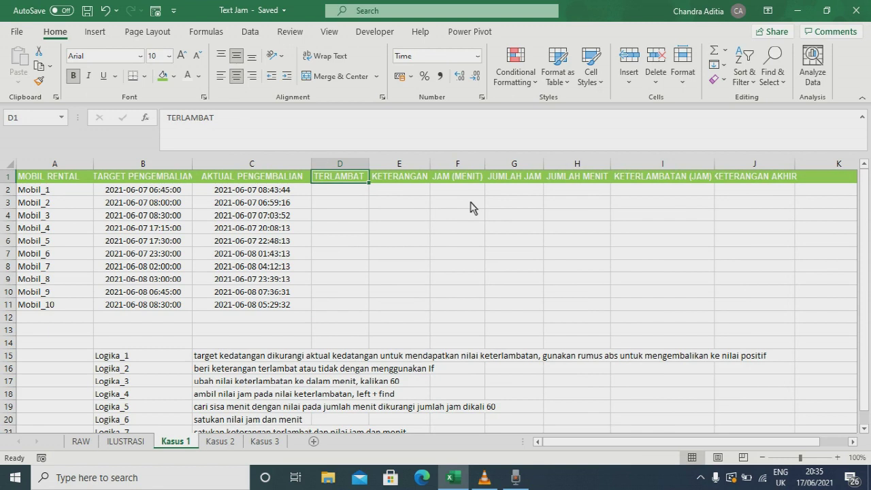
key("Down")
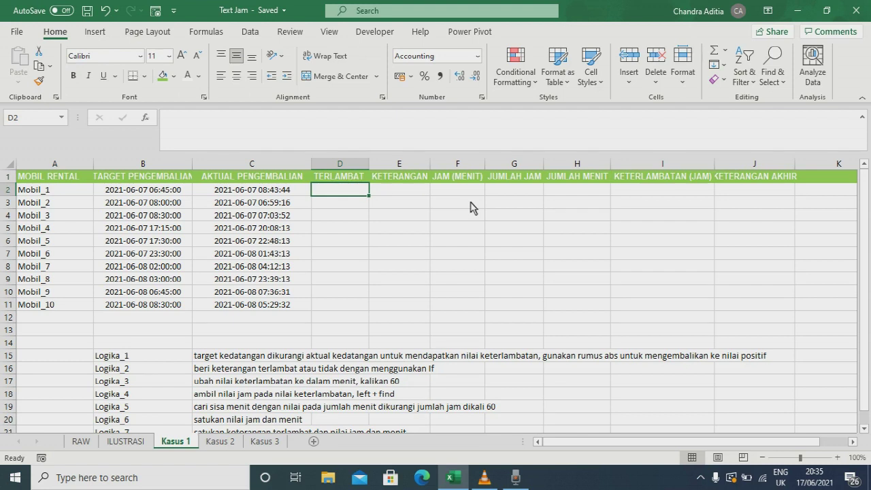
type("=")
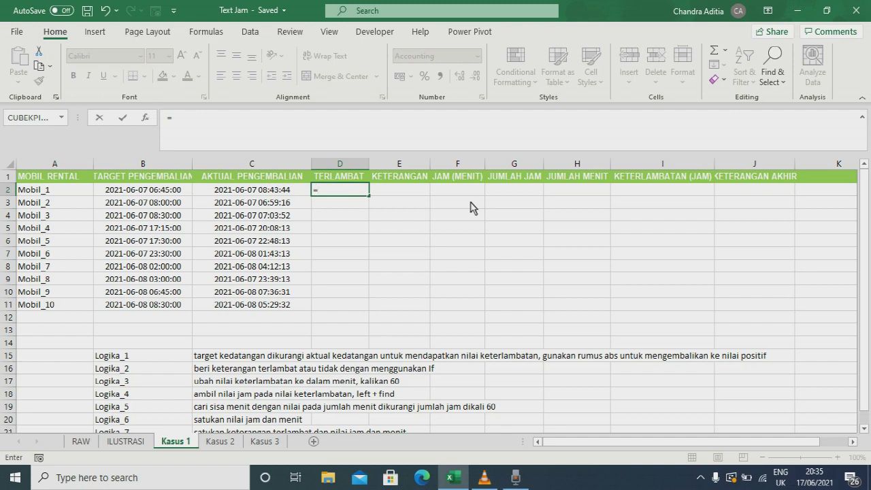
type("ABS")
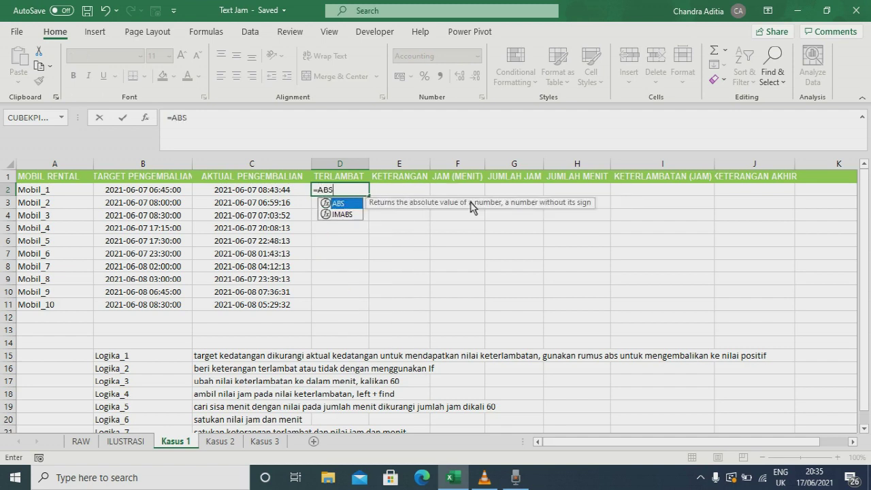
type("(")
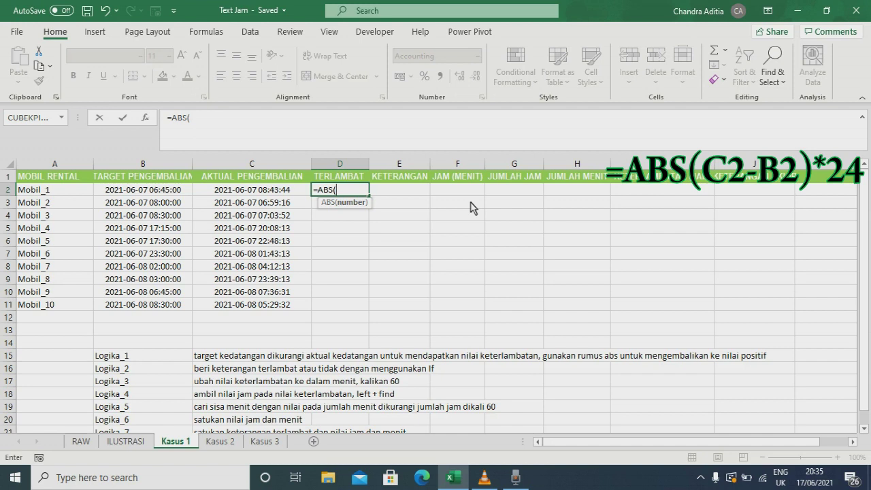
key("Left")
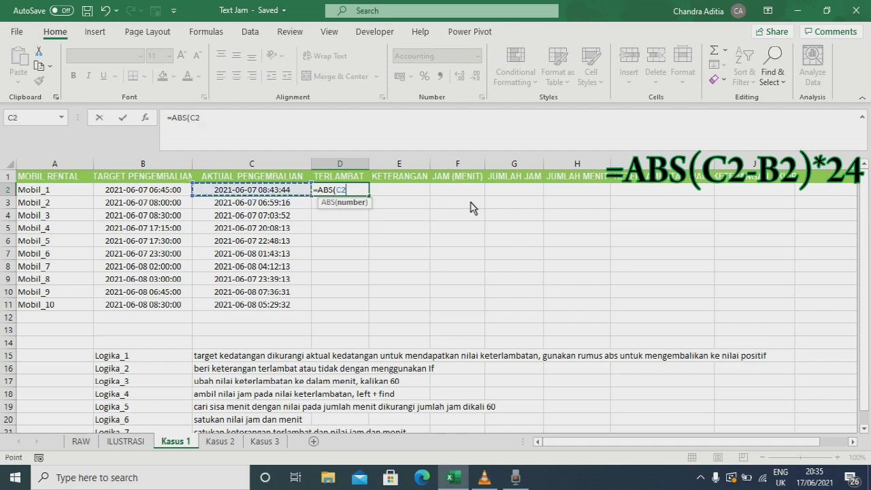
type("-")
key("Left")
key("Left")
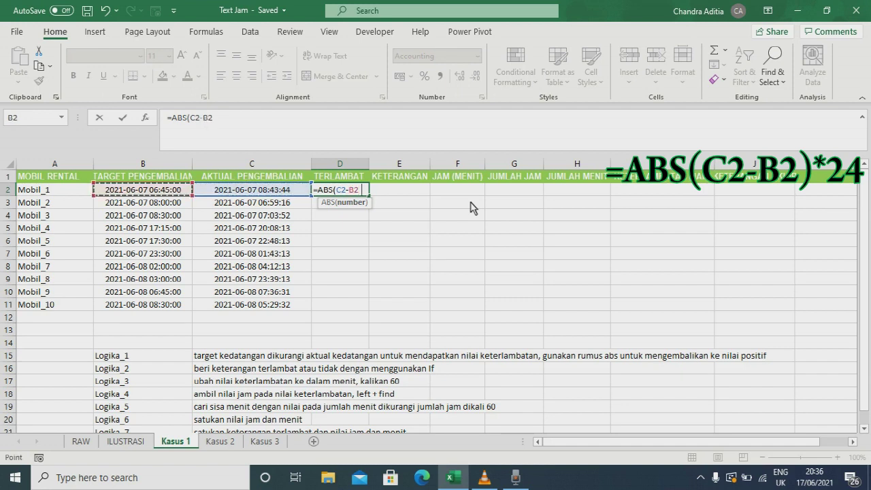
type(")")
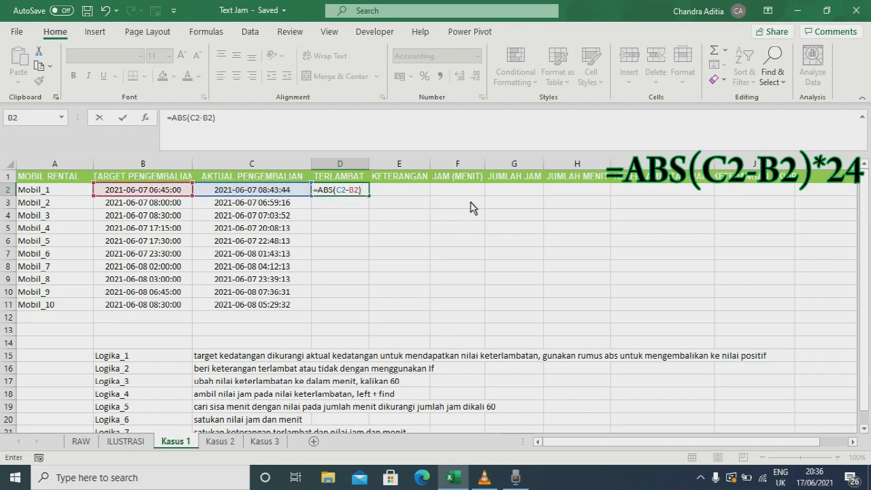
type("*24")
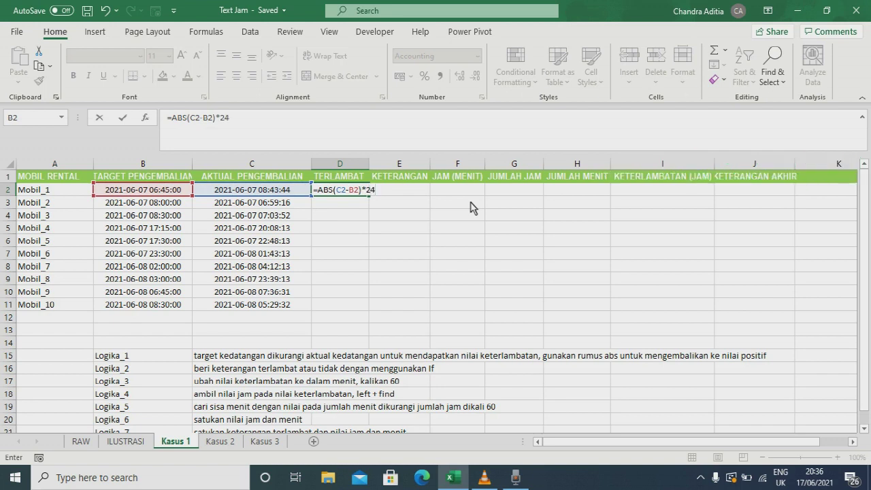
key("Return")
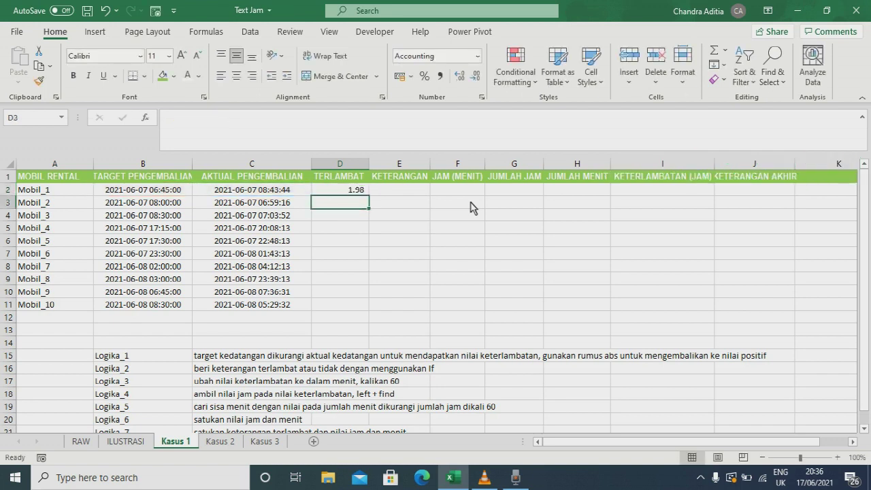
Fill the TERLAMBAT formula from D2 down through D11 for all ten rental cars
left_click(368, 194)
key("shift+Down")
key("shift+Down")
key("shift+Down")
key("shift+Down")
key("shift+Down")
key("shift+Down")
key("shift+Down")
key("shift+Down")
key("shift+Down")
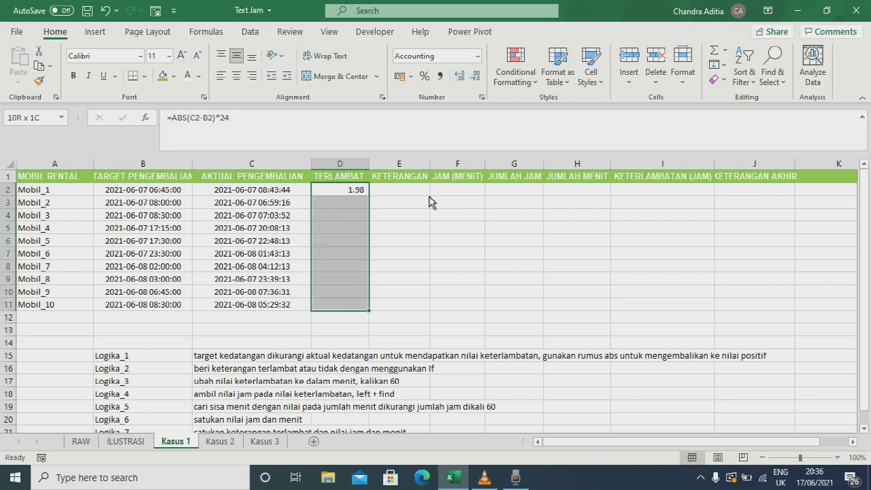
key("ctrl+d")
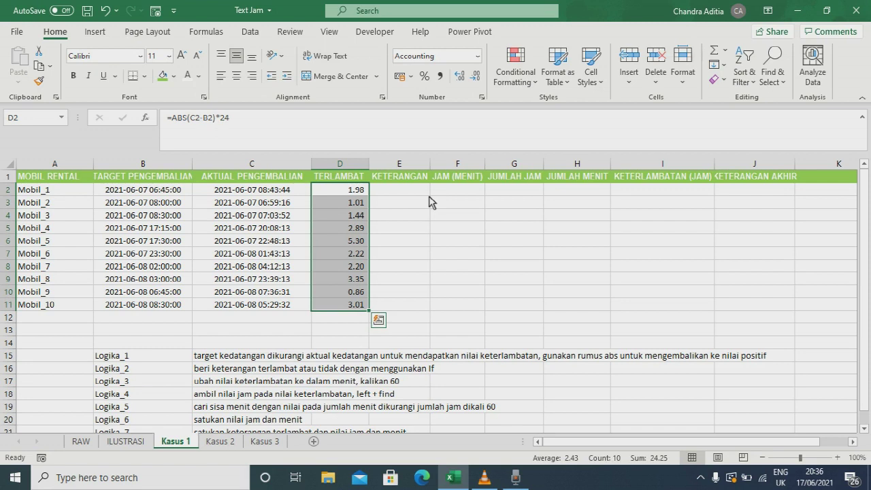
Check the calculated TERLAMBAT values in D2:D11 for all ten rental cars
left_click(358, 193)
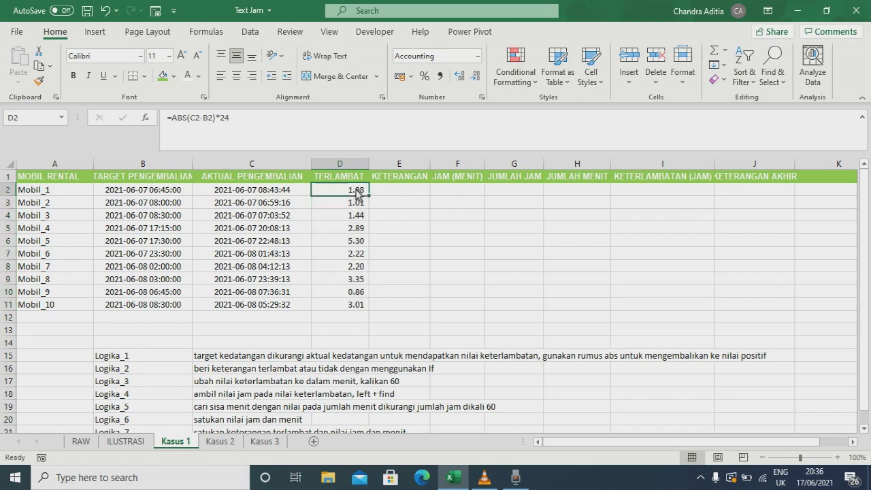
left_click(355, 308, "shift")
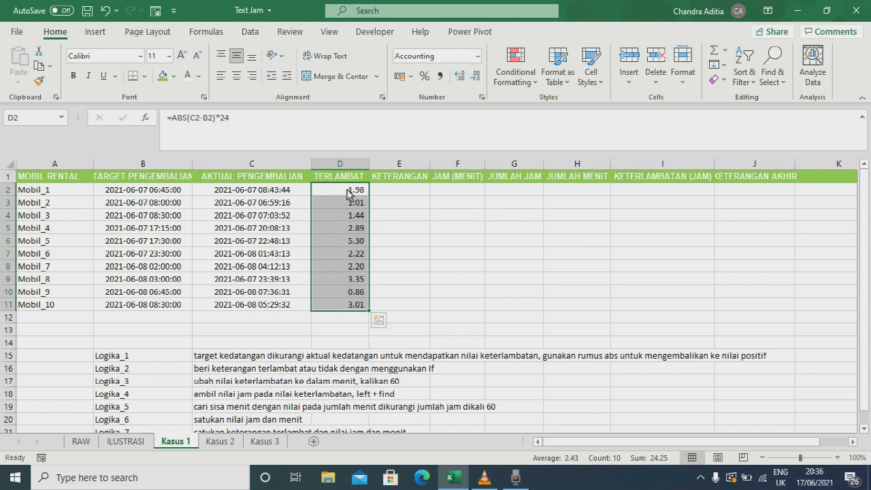
left_click(345, 304)
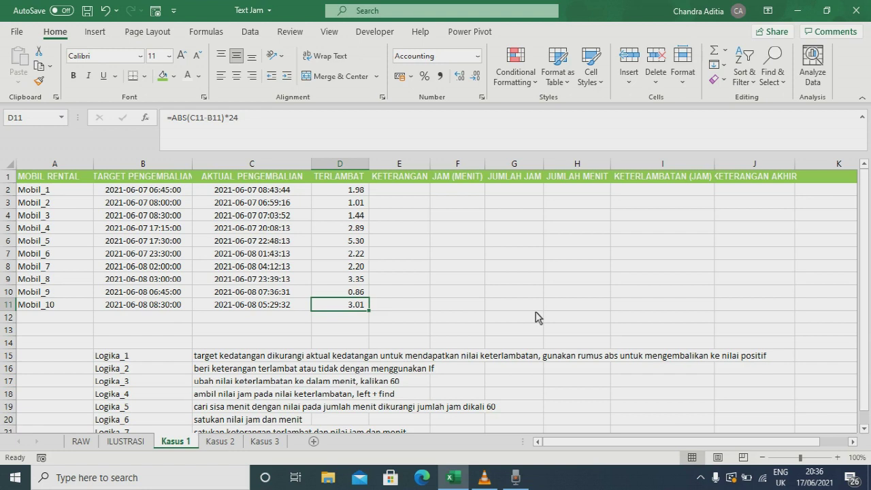
Enter the formula =IF(C2<B2,"","Terlambat") in cell E2 to flag late returns in the KETERANGAN column
left_click(408, 190)
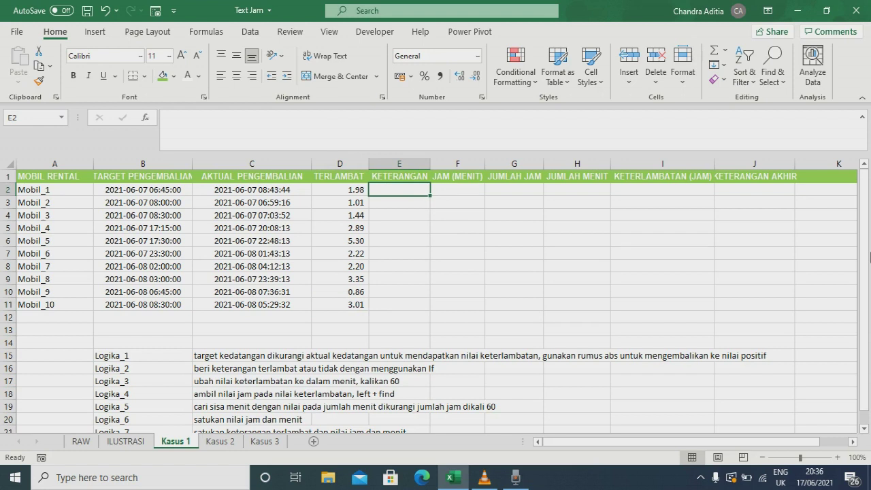
type("=I")
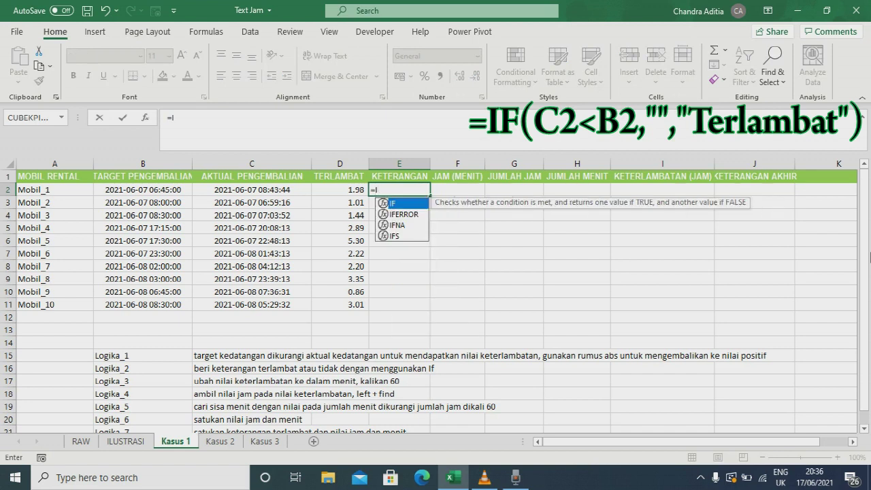
type("F(")
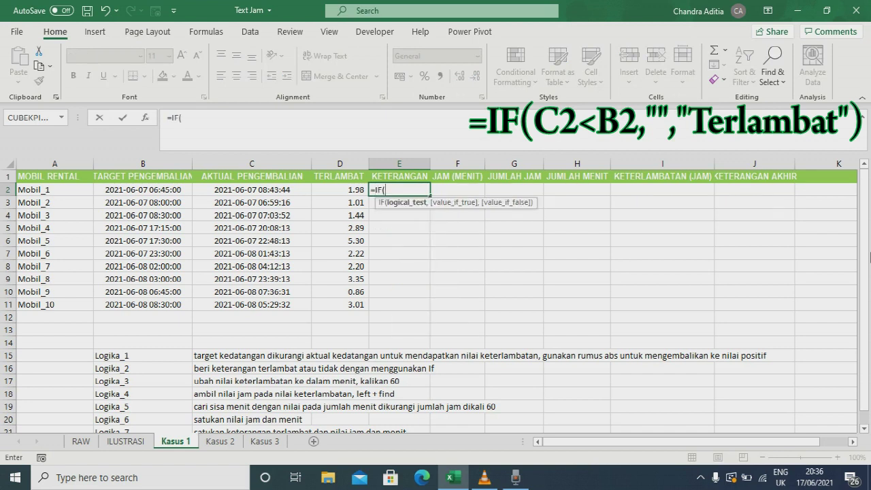
key("Left")
key("Left")
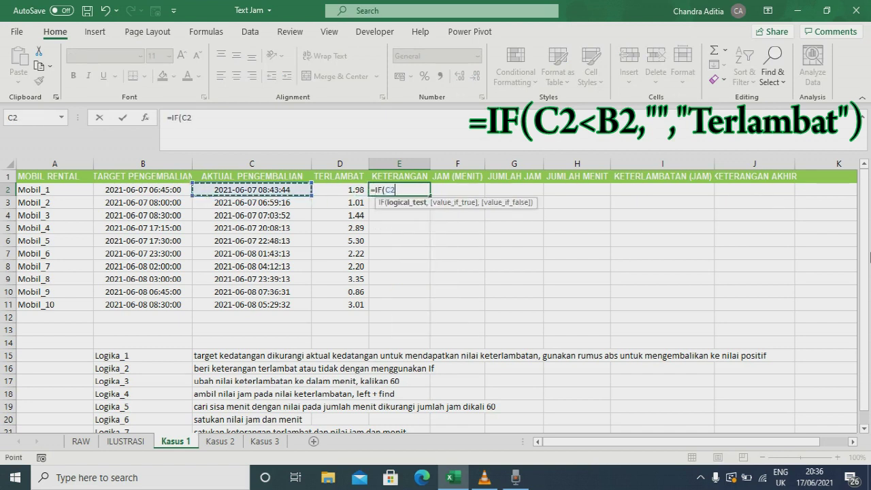
type("<")
key("Left")
key("Left")
key("Left")
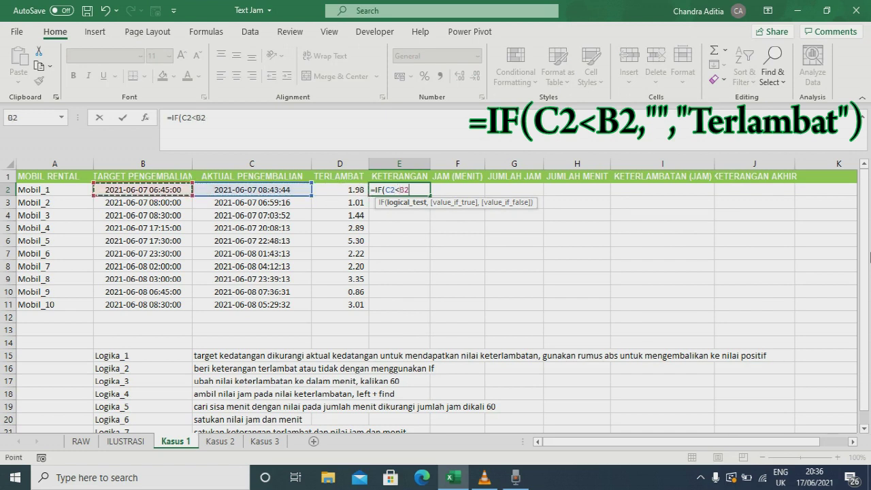
type(",")
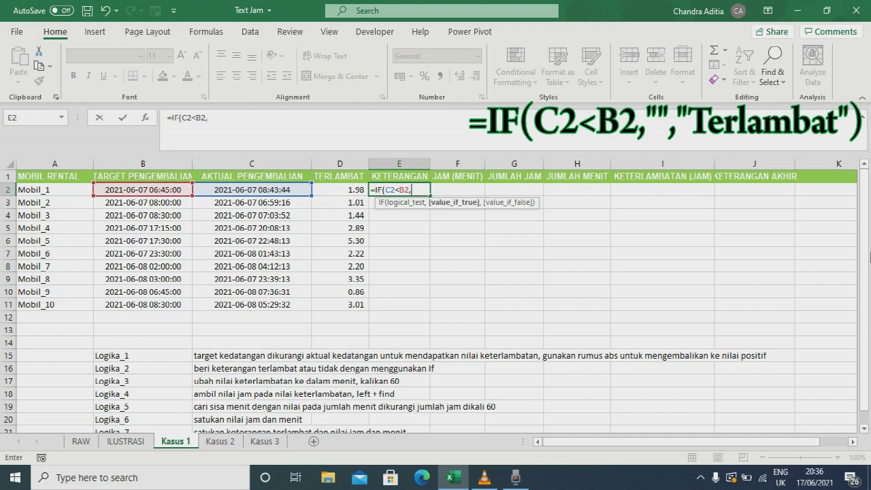
type("\"\",")
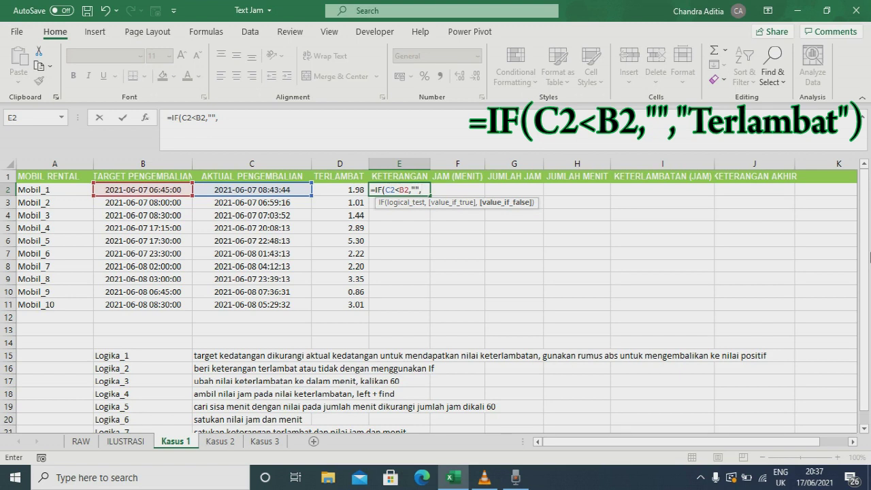
type("\"Terlambat\")")
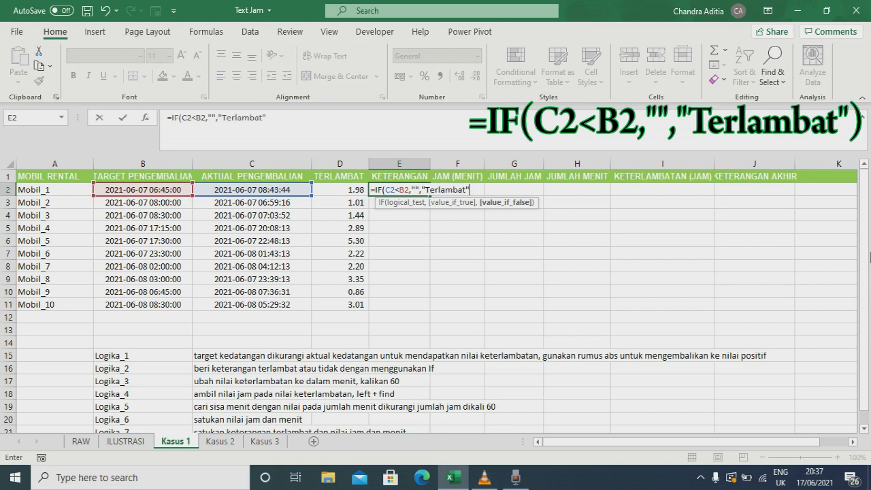
key("Return")
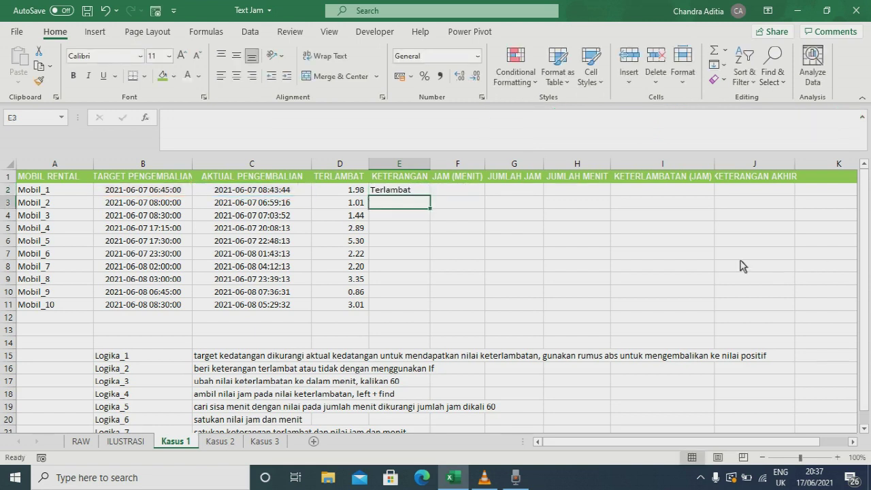
Fill the KETERANGAN formula from E2 down through E11 and check the blank and Terlambat rows
left_click(416, 194)
left_click_drag(429, 196, 422, 311)
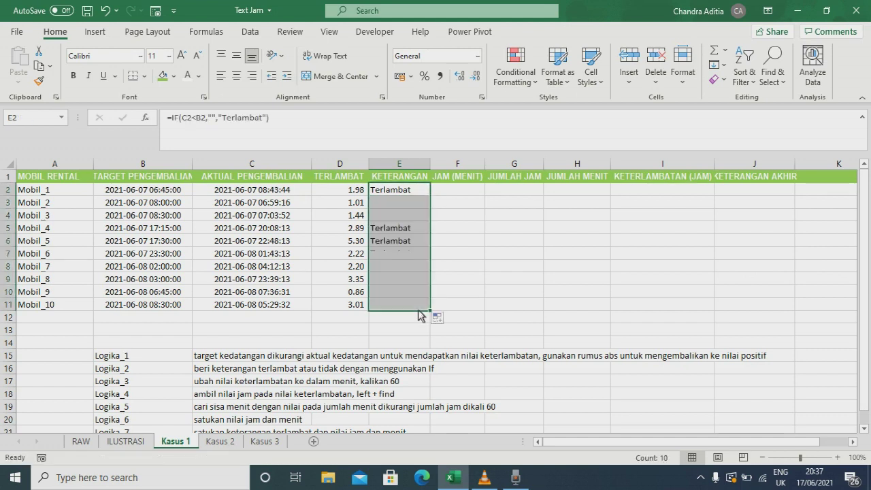
left_click(398, 215)
left_click(400, 267)
left_click(400, 280)
left_click_drag(392, 233, 398, 292)
Compare the lateness value in D2 with the expected KETERANGAN AKHIR on the ILUSTRASI sheet, returning to Kasus 1
left_click(457, 193)
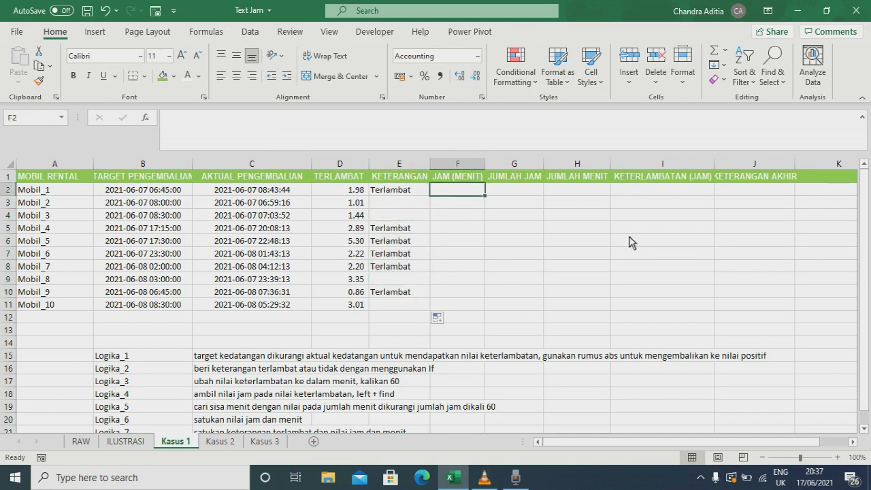
key("Left")
key("Left")
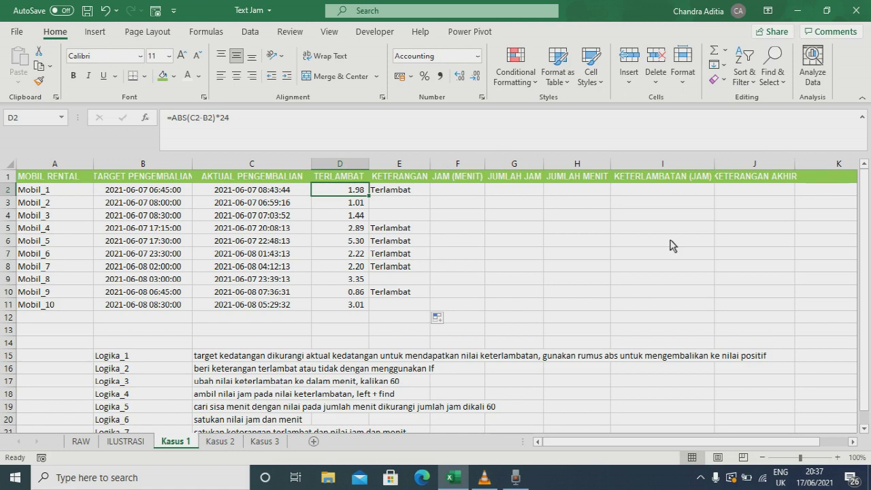
left_click(126, 441)
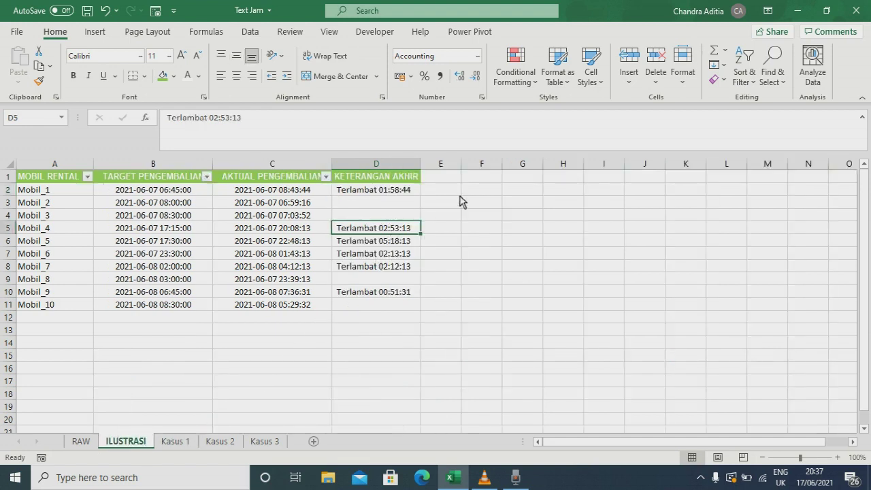
left_click(185, 444)
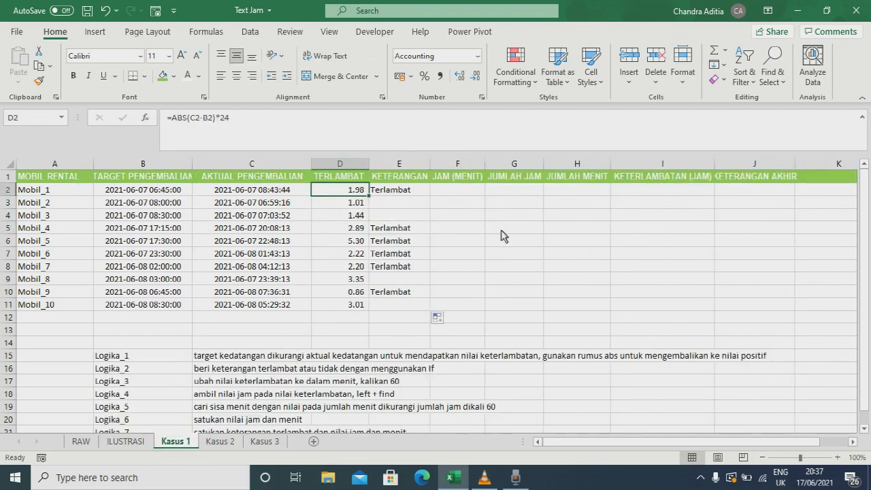
Enter =D2*60 in cell F2 to convert the lateness to minutes, and fill it down through F11
left_click(469, 192)
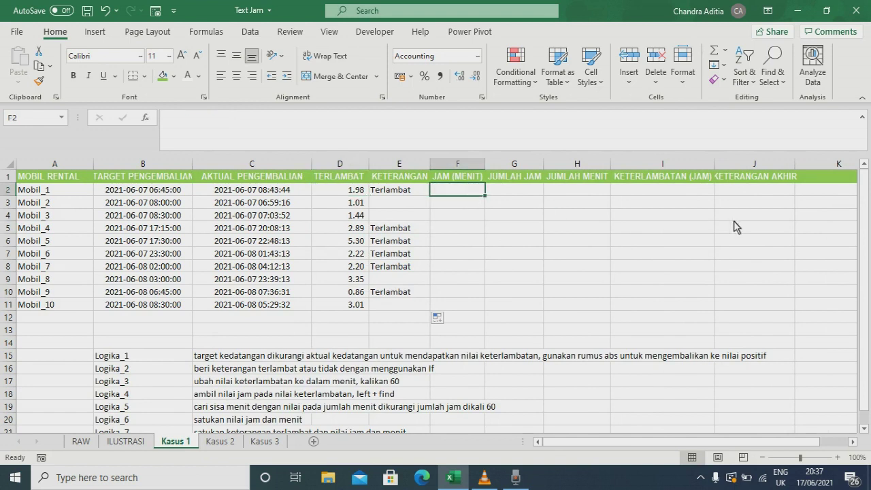
type("=")
key("Left")
key("Left")
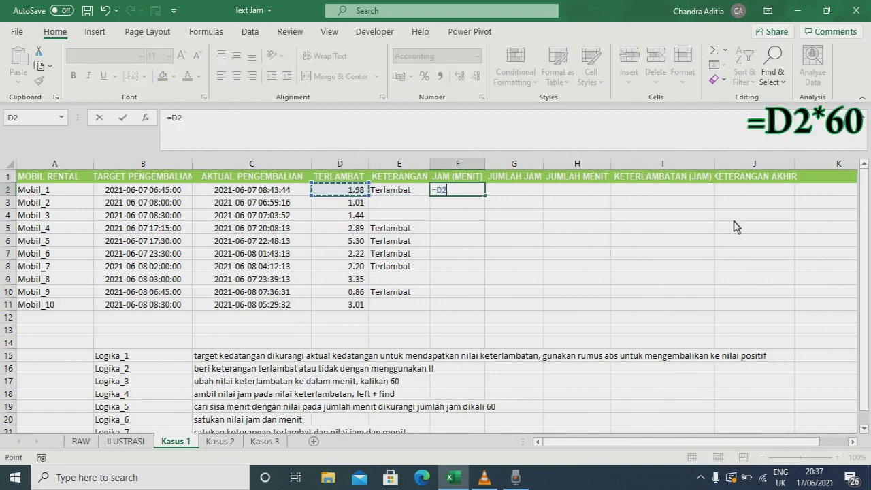
type("*60")
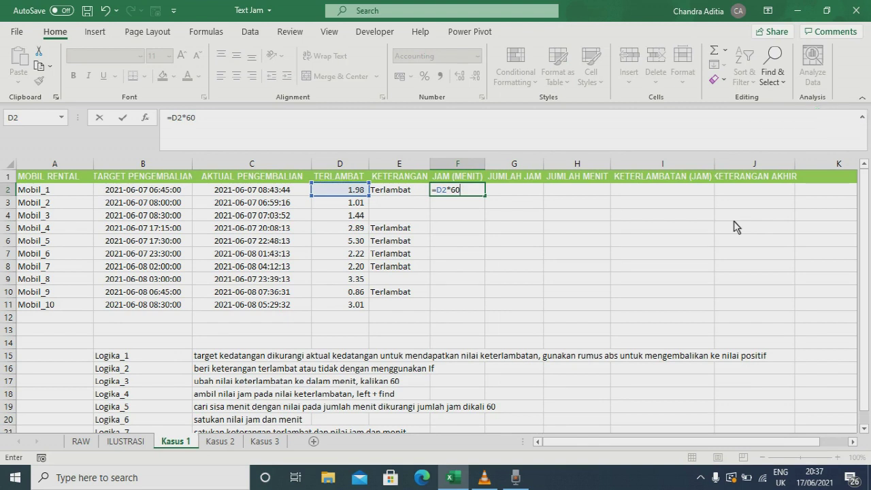
key("Return")
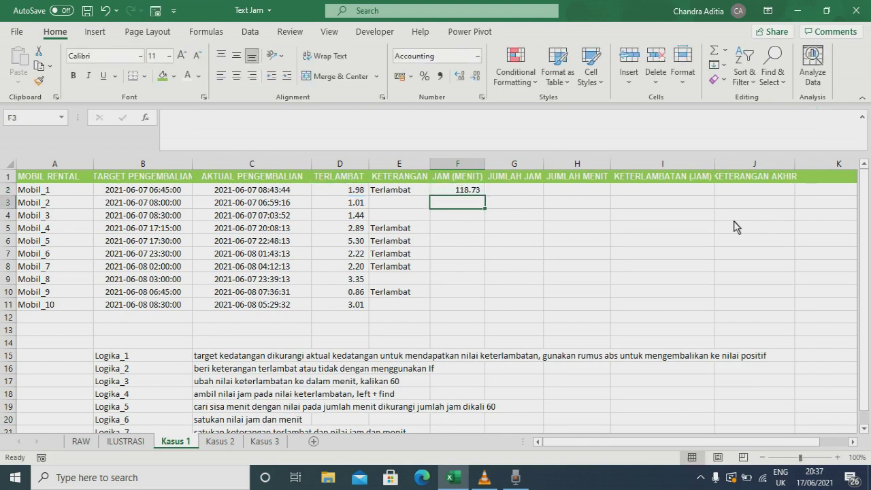
key("Up")
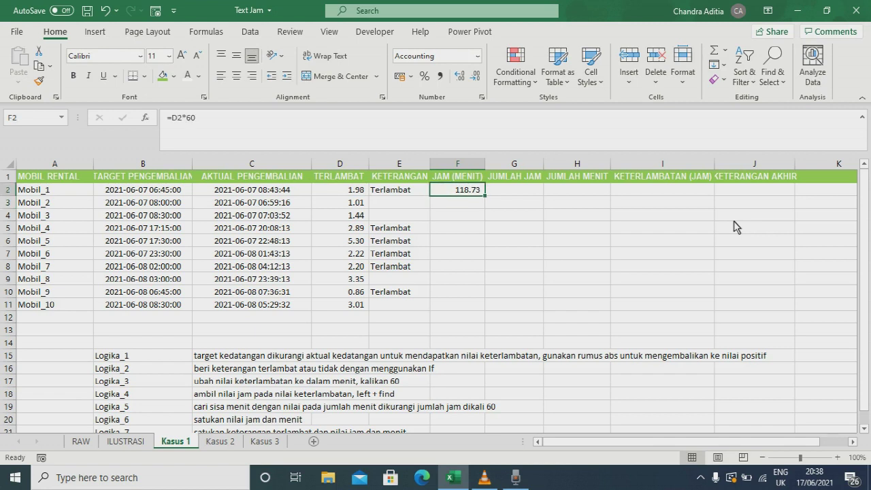
left_click_drag(485, 196, 459, 317)
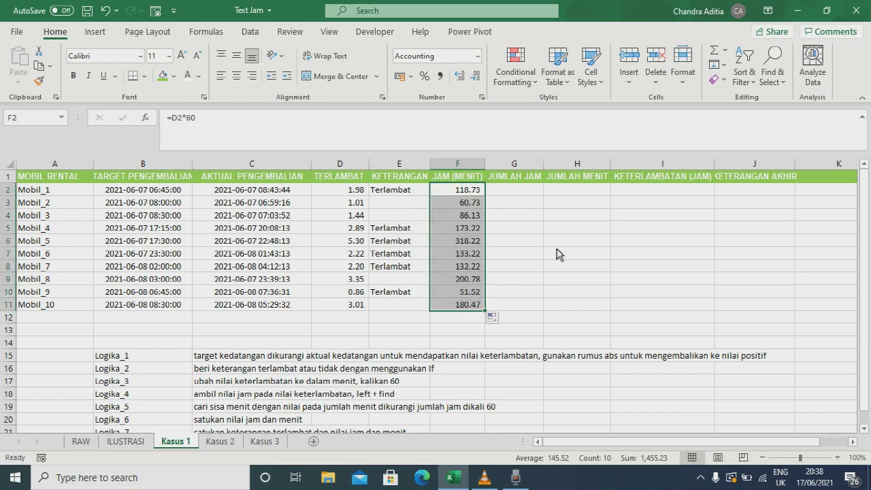
Review the expected time format on the ILUSTRASI sheet, then return to Kasus 1 and inspect the D2 lateness value
left_click(532, 194)
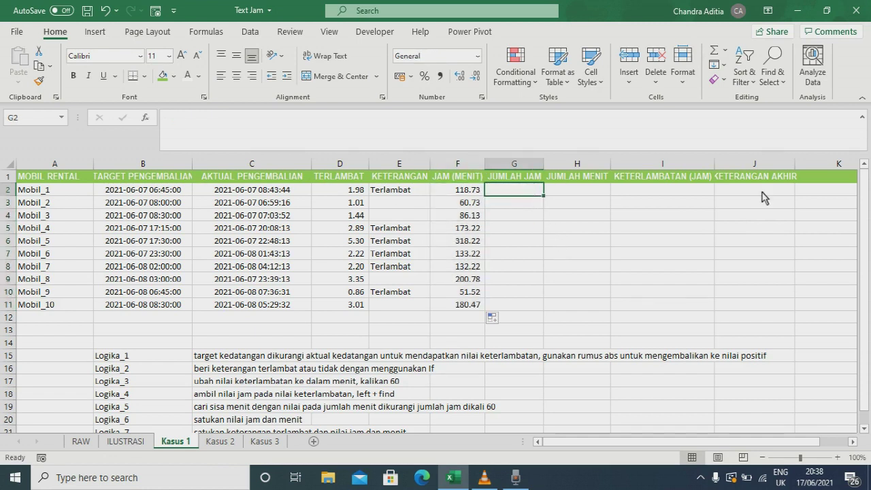
left_click(147, 441)
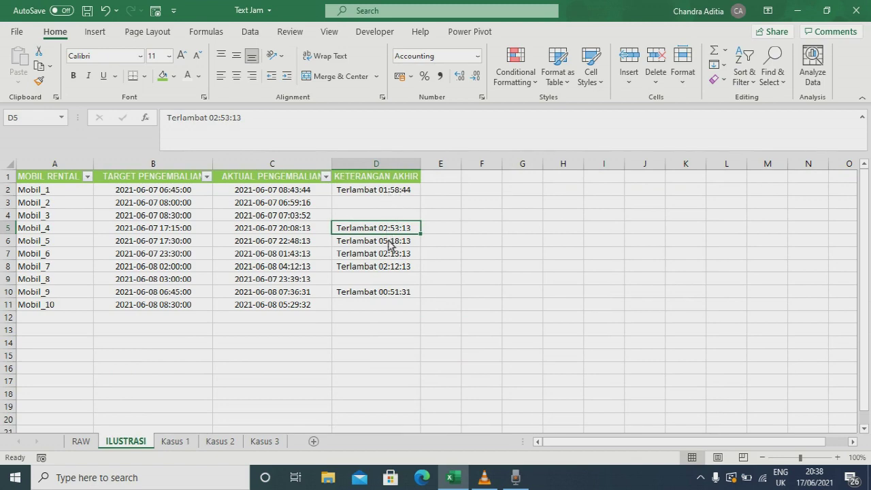
left_click(189, 443)
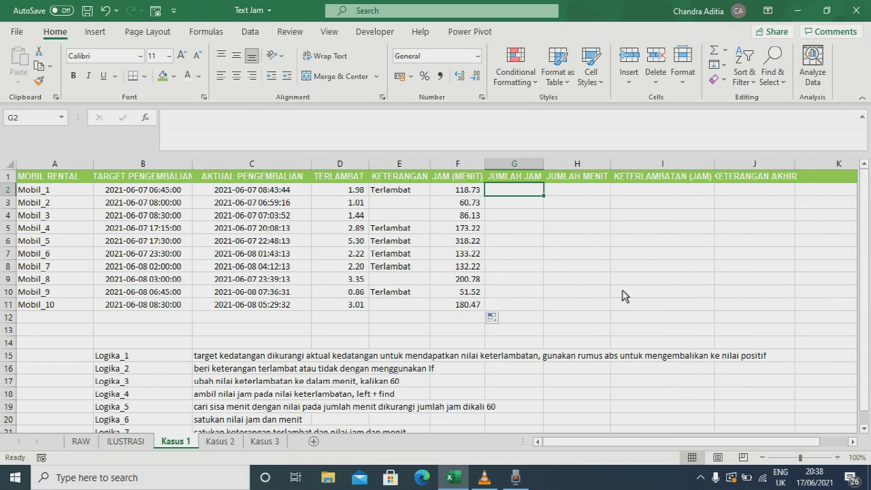
left_click(354, 192)
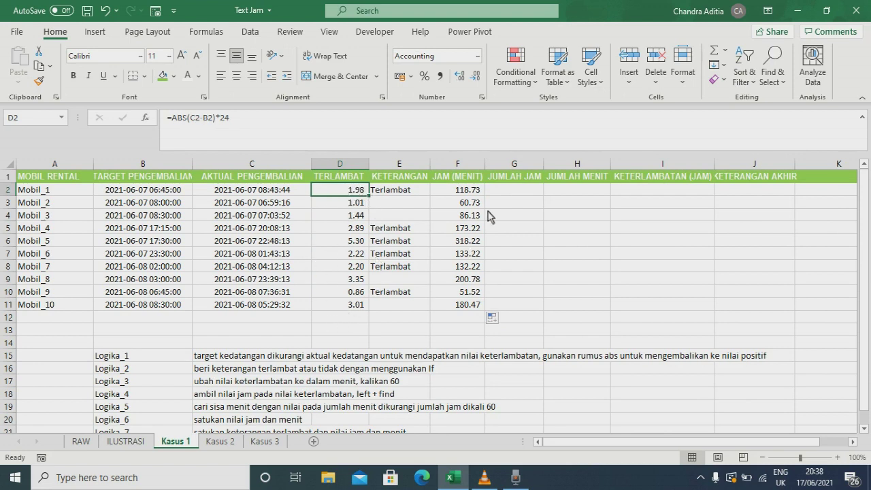
Enter the formula =LEFT(D2,1) in cell G2 to extract the whole hours for JUMLAH JAM
left_click(512, 194)
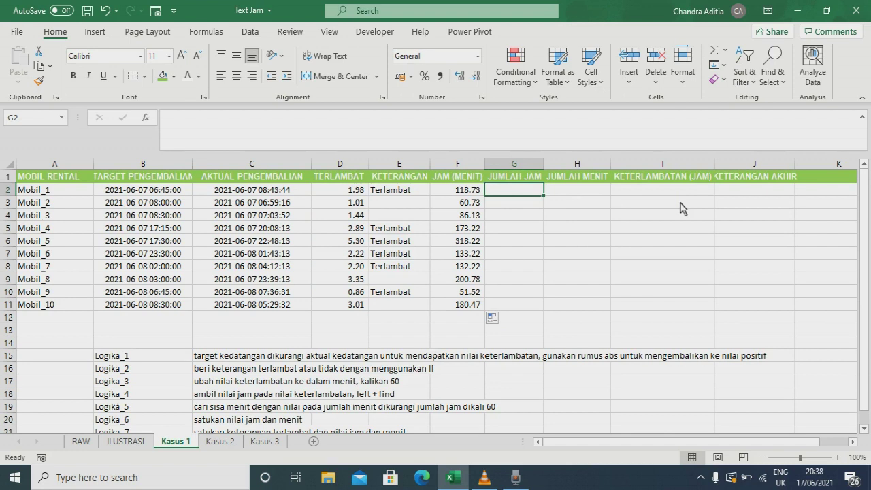
type("=left(")
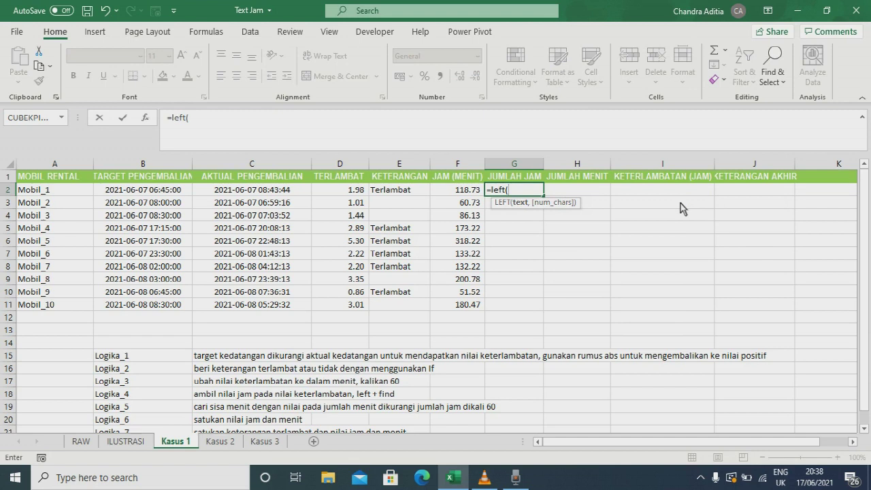
key("Left")
key("Left")
key("Left")
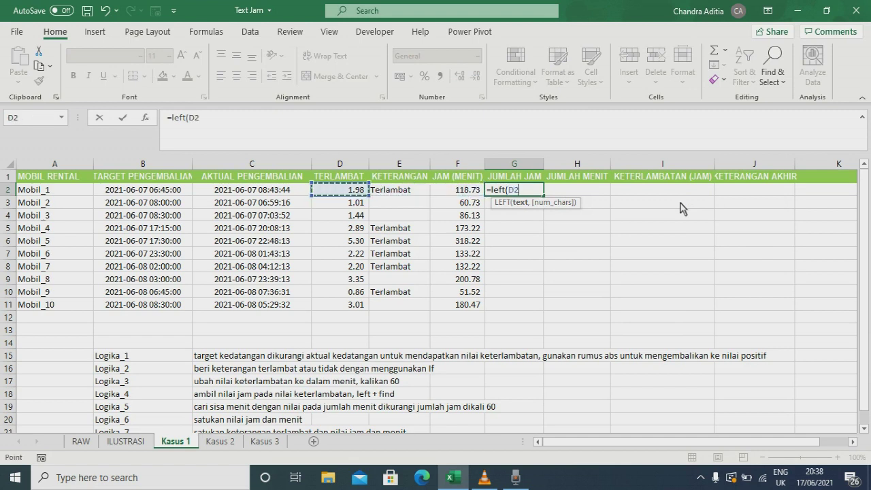
type(",1")
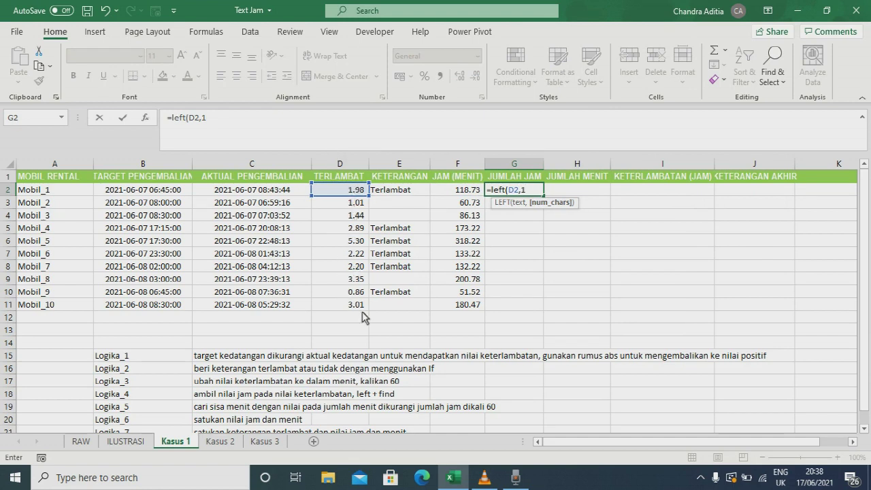
key("Return")
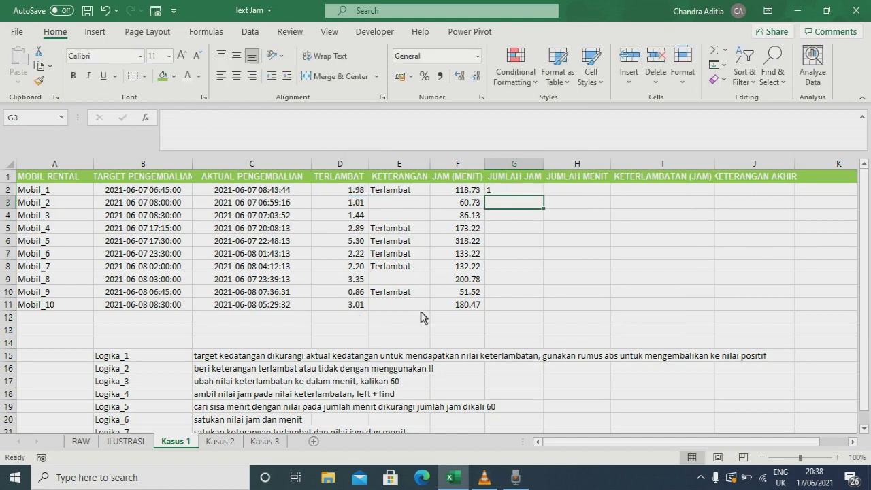
Fill the JUMLAH JAM formula from G2 down through G11 and compare G2 with the lateness in D2
left_click(515, 192)
left_click_drag(543, 208, 535, 313)
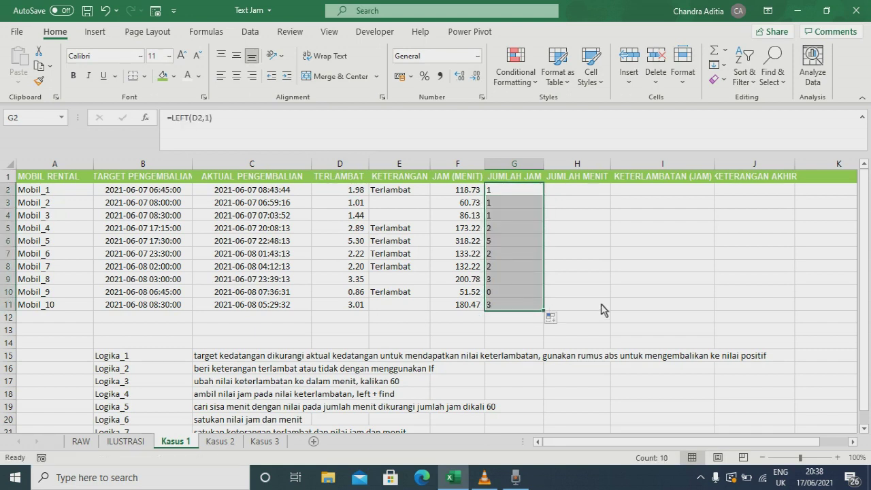
left_click(513, 191)
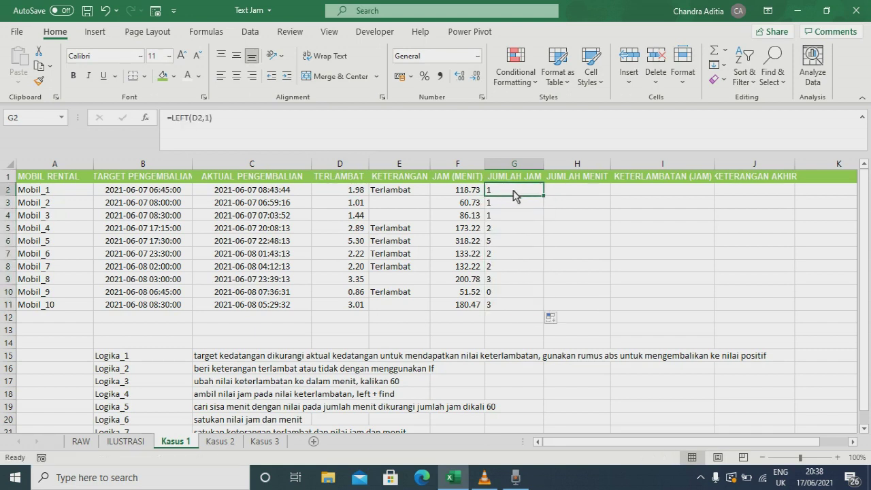
left_click(351, 193)
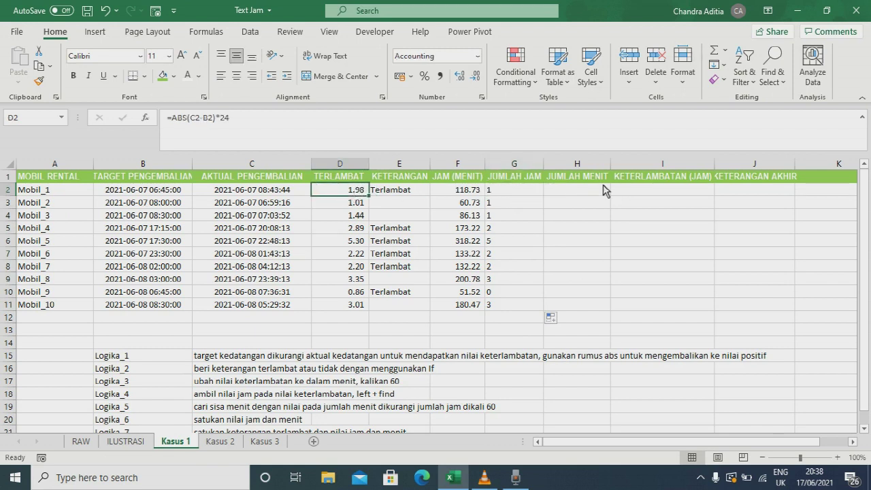
Enter 12.50 as a test lateness in cell D2 and check how the JUMLAH JAM formula in G2 handles it
type("12")
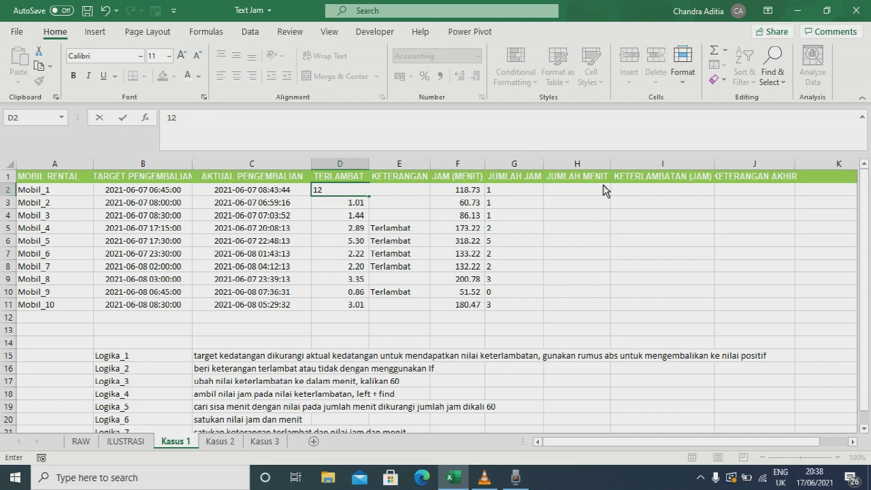
type(".50")
key("Return")
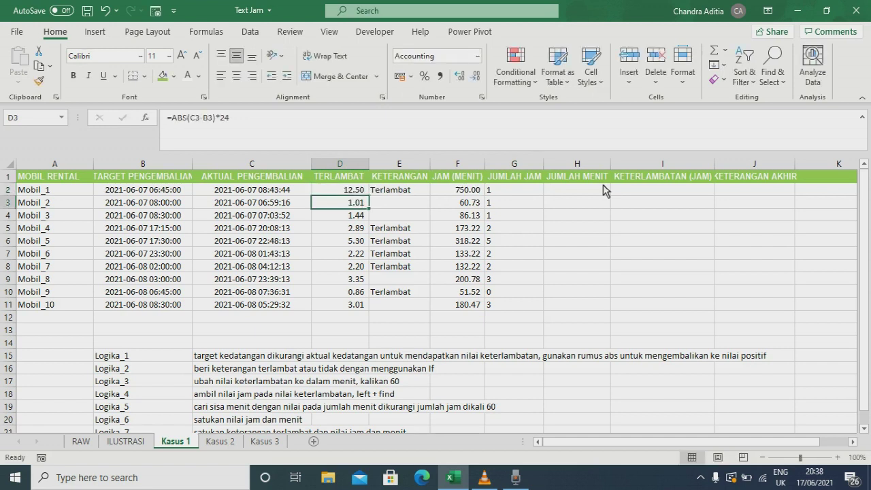
key("Up")
key("Right")
key("Right")
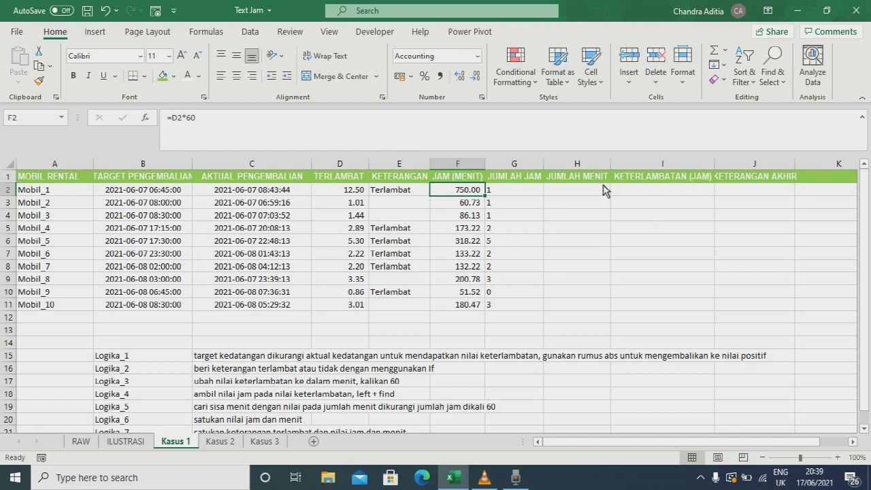
key("Right")
key("Left")
key("Left")
key("Left")
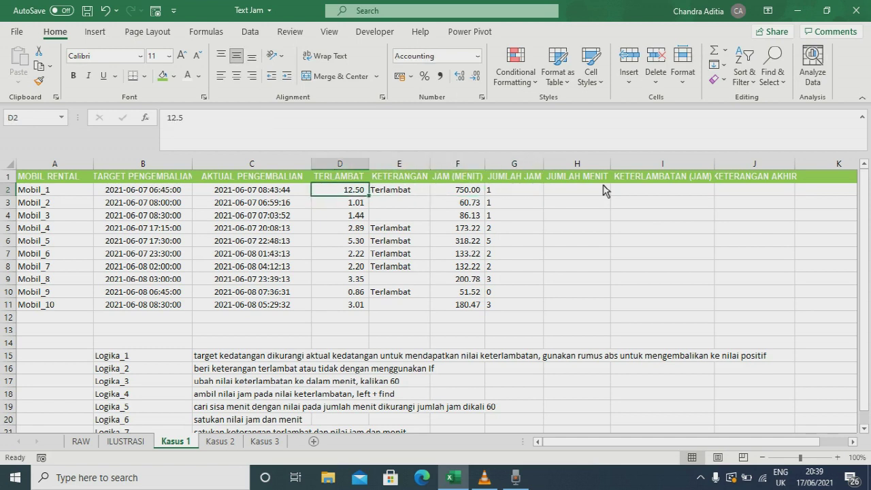
key("Right")
key("Right")
key("Right")
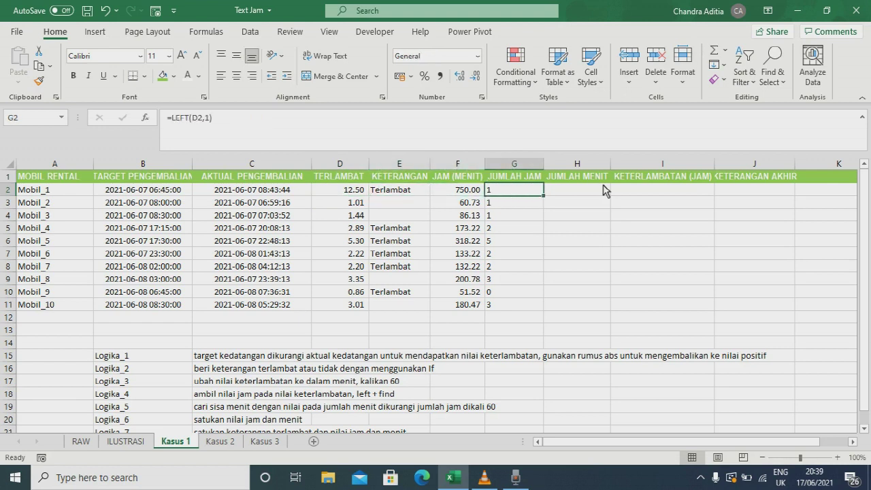
Undo the test lateness entered in cell D2
key("Left")
key("Left")
key("Left")
key("Right")
key("Left")
key("ctrl+z")
Compare the JUMLAH JAM value in G2 with the TERLAMBAT values in D2 through D11
key("Right")
key("Right")
key("Right")
key("Left")
key("Left")
key("Left")
key("ctrl+shift+Down")
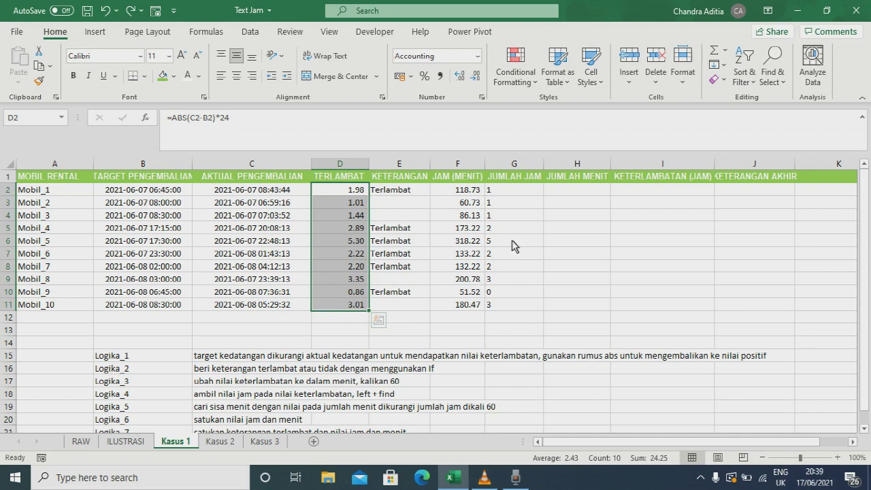
Change the G2 formula to =LEFT(D2,FIND(".",D2)) so the extraction length follows the decimal point's position
left_click(510, 194)
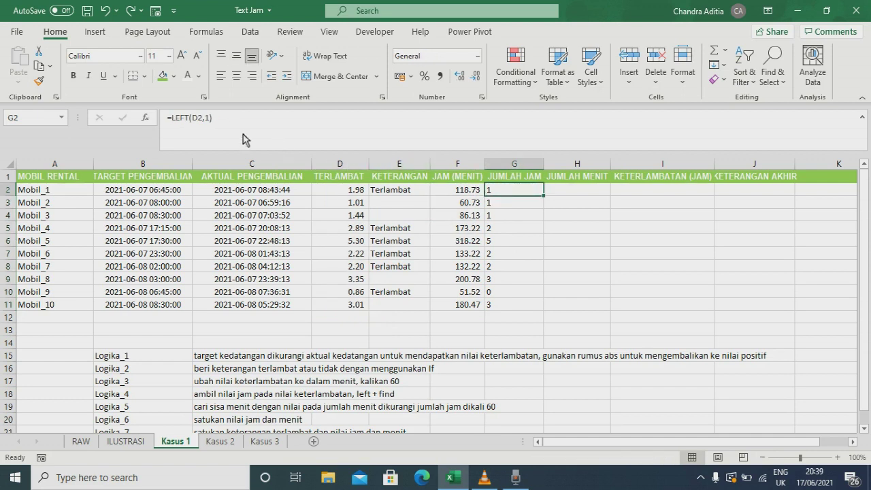
left_click(205, 119)
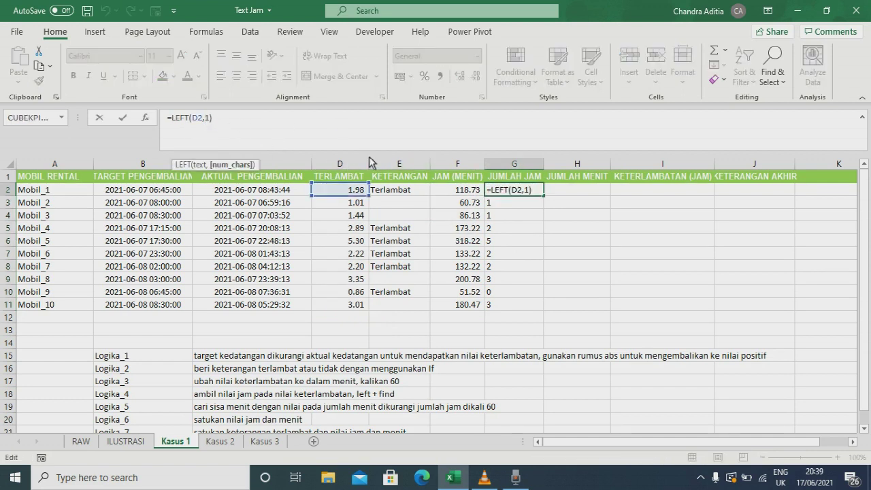
type("find")
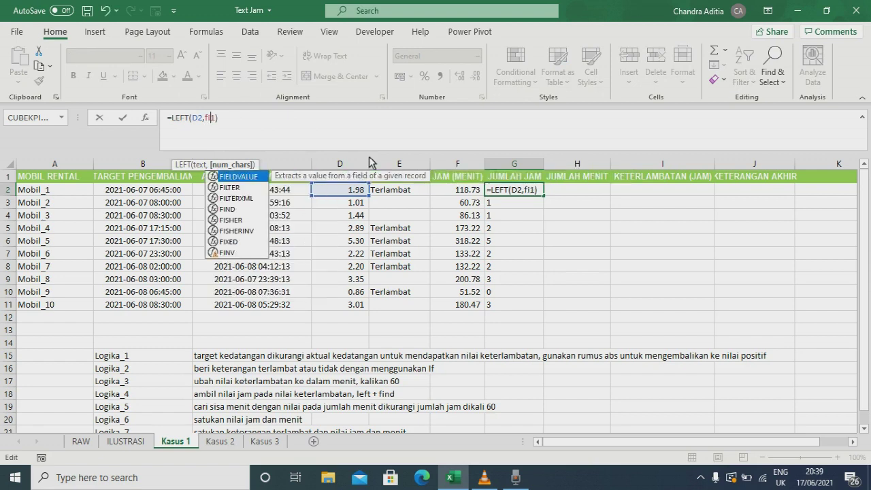
type("(")
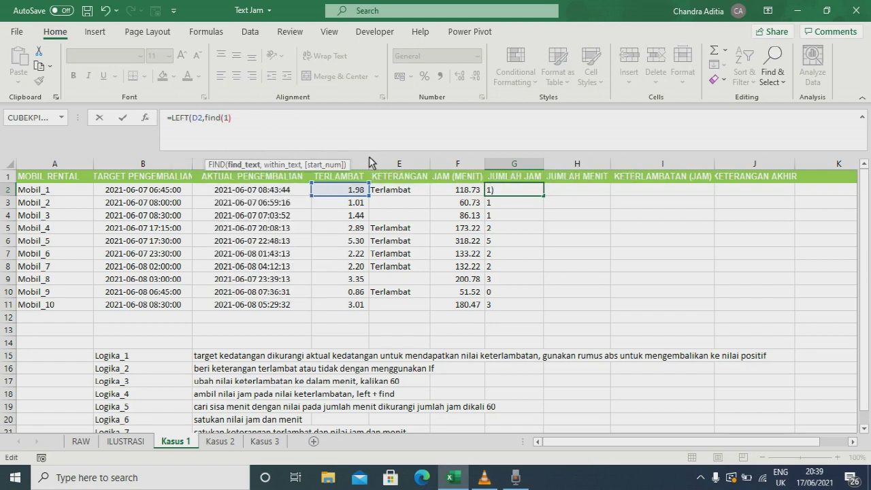
type("\".\",")
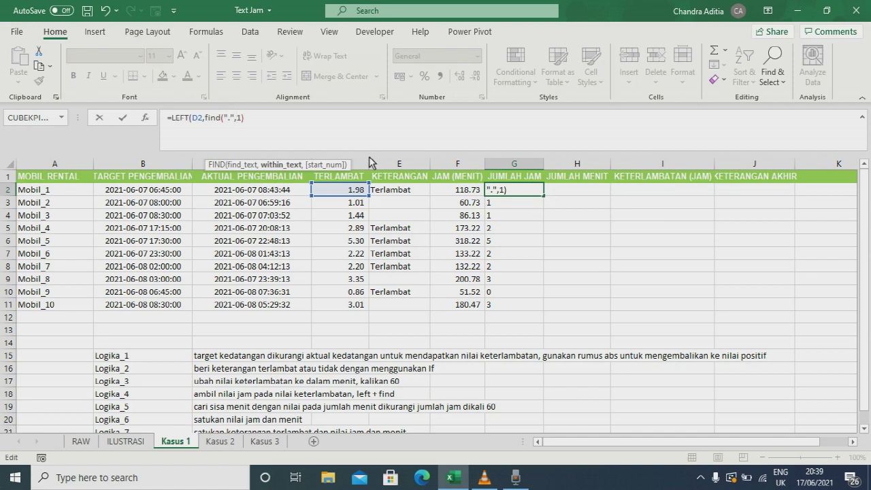
left_click(343, 194)
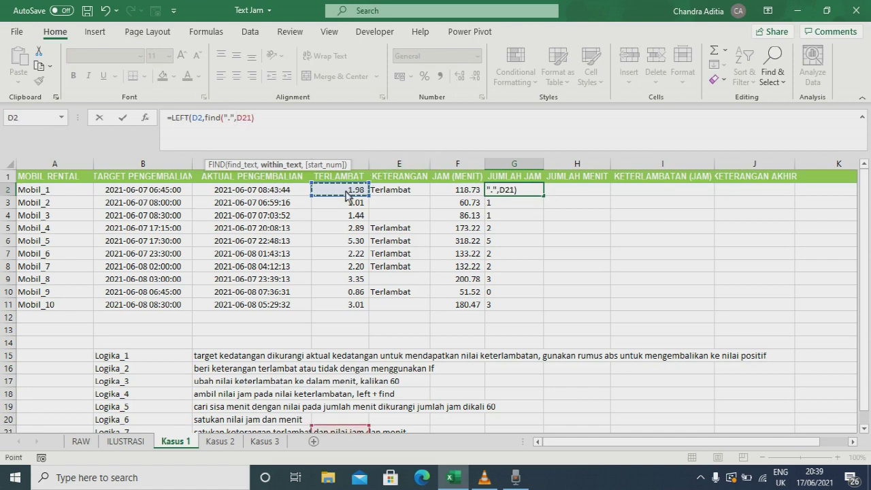
type(")")
key("Delete")
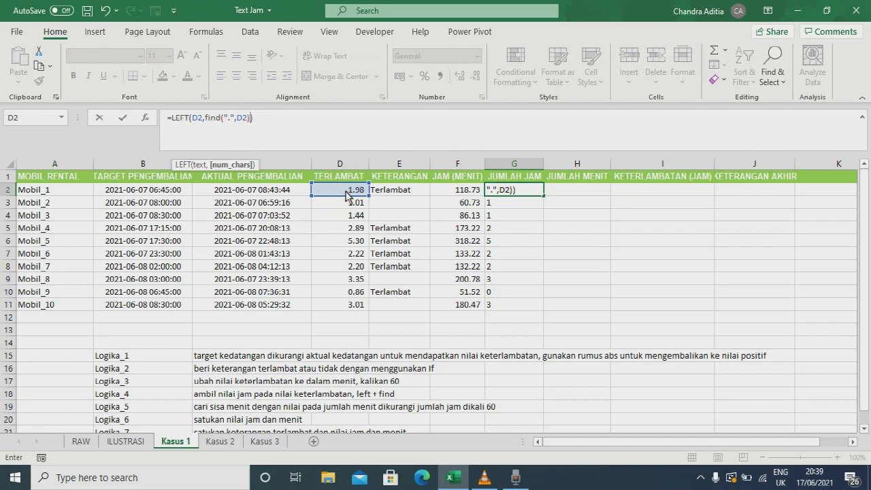
key("Return")
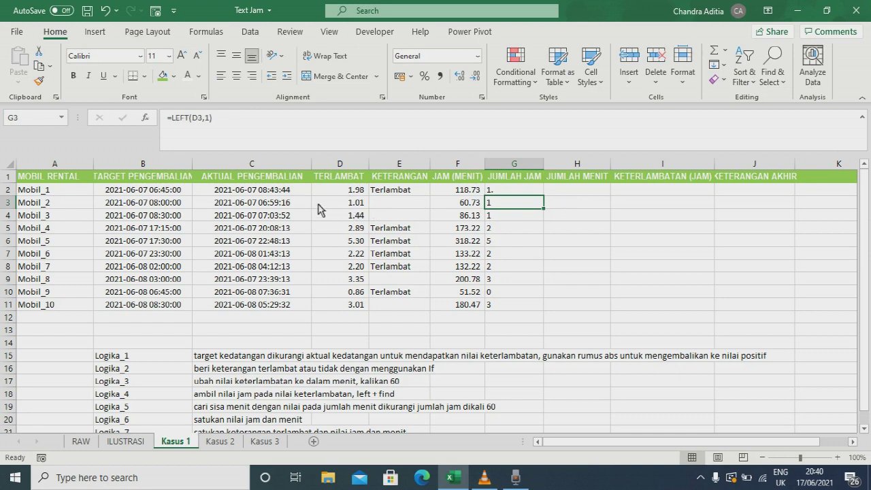
Test the LEFT and FIND formula by entering 12.50 in cell D2, and undo that entry
left_click(326, 192)
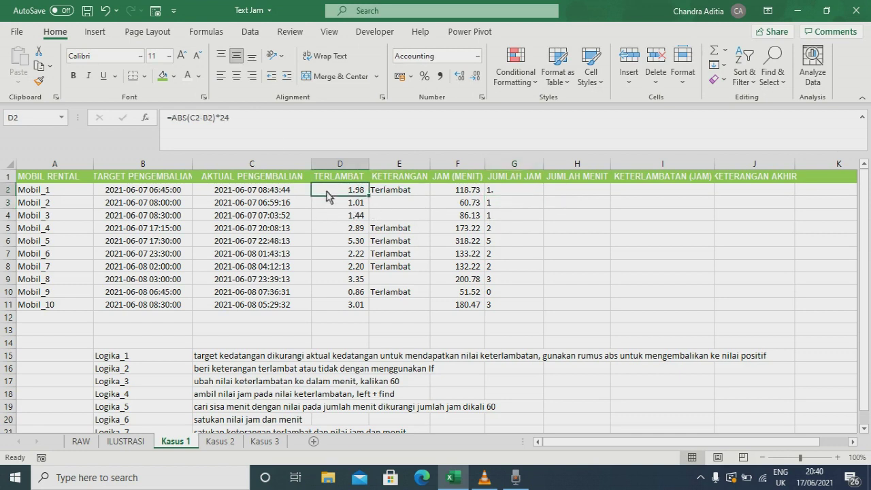
type("12.50")
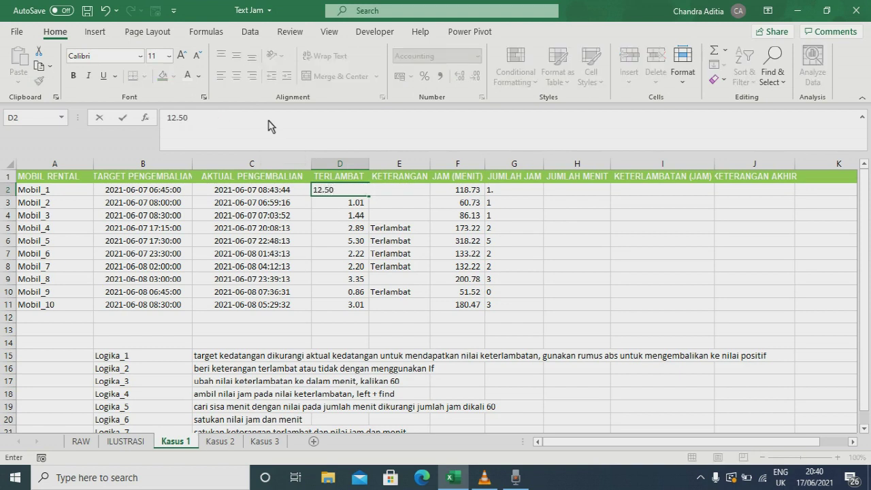
key("Return")
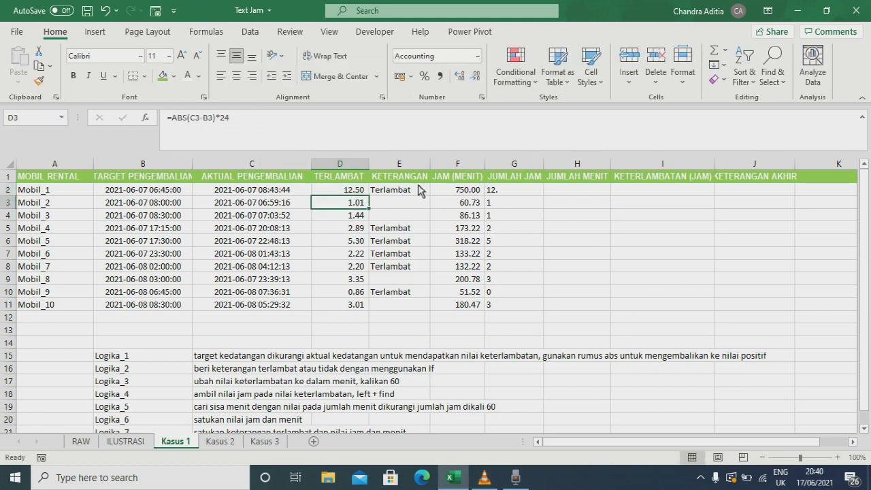
key("ctrl+z")
Subtract 1 from the FIND result in G2, making the formula =LEFT(D2,FIND(".",D2)-1), to drop the decimal point
left_click(514, 197)
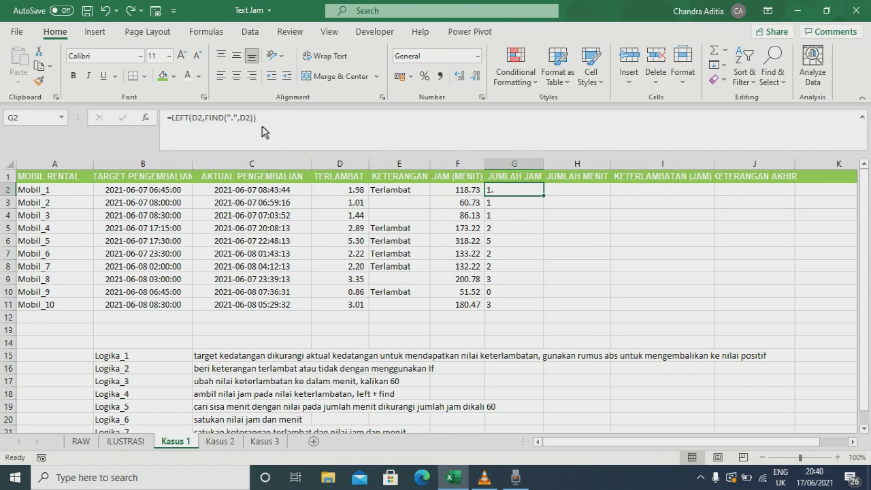
left_click(192, 120)
left_click(228, 166)
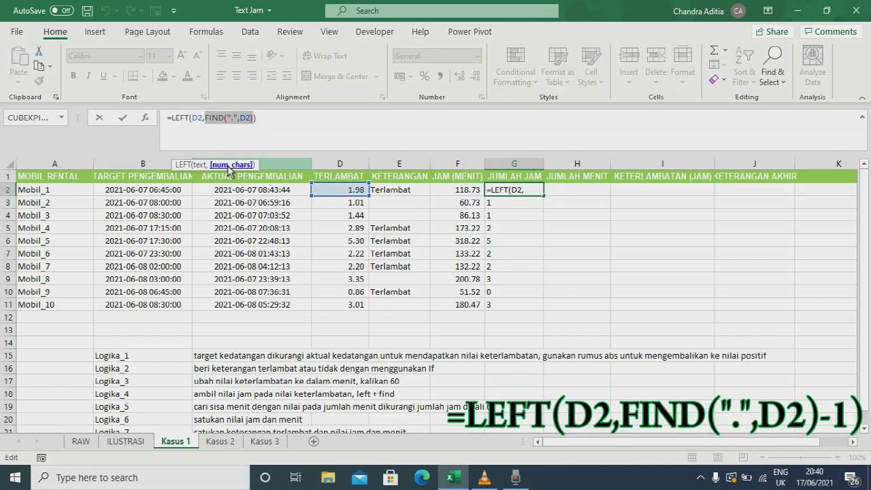
left_click(253, 122)
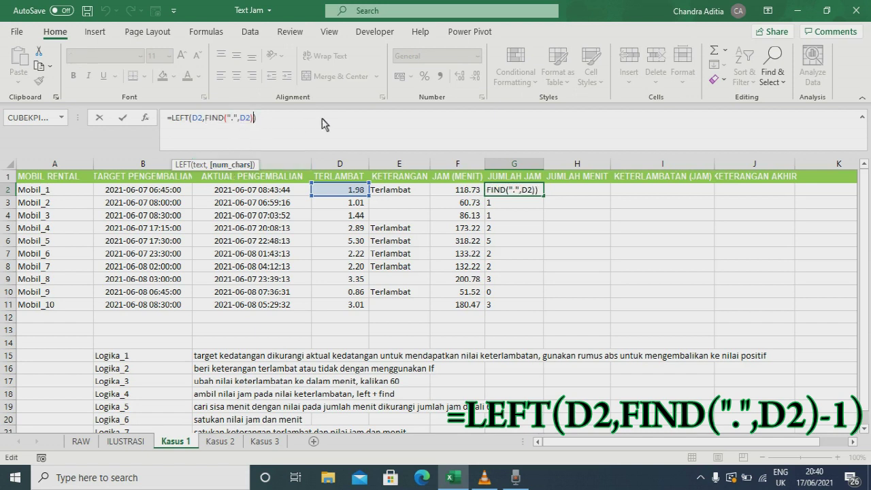
type("-1)")
key("Return")
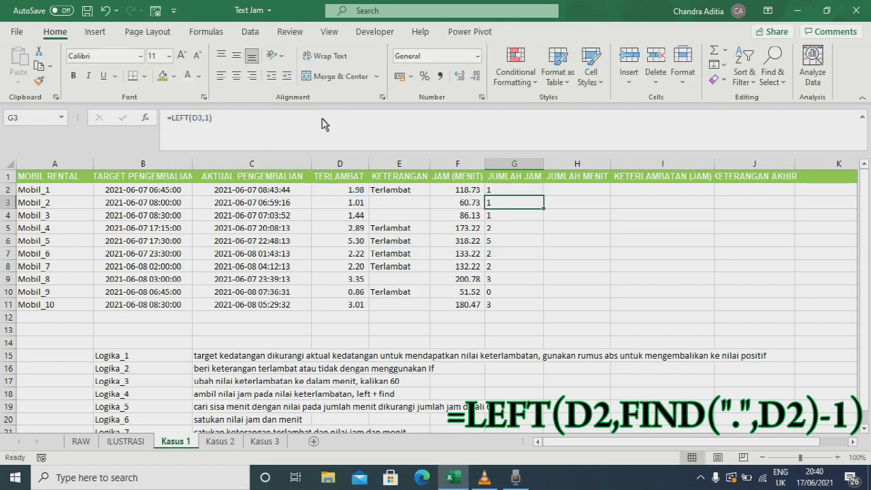
Enter 23.50 in cell D2 to test the G2 formula with two-digit hours
key("Up")
key("Left")
key("Left")
key("Left")
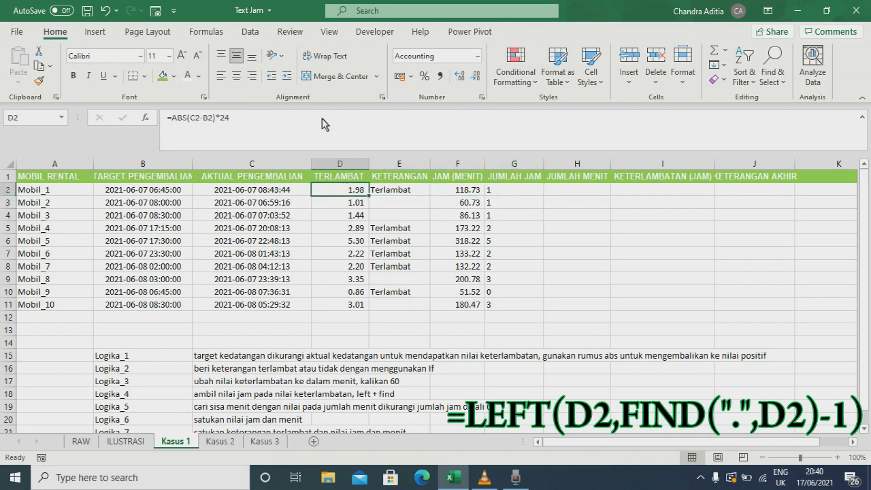
type("23.50")
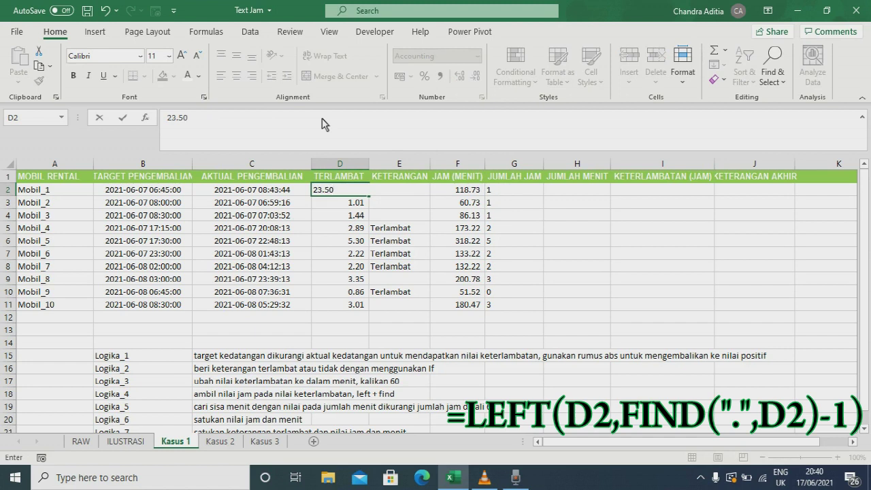
key("Return")
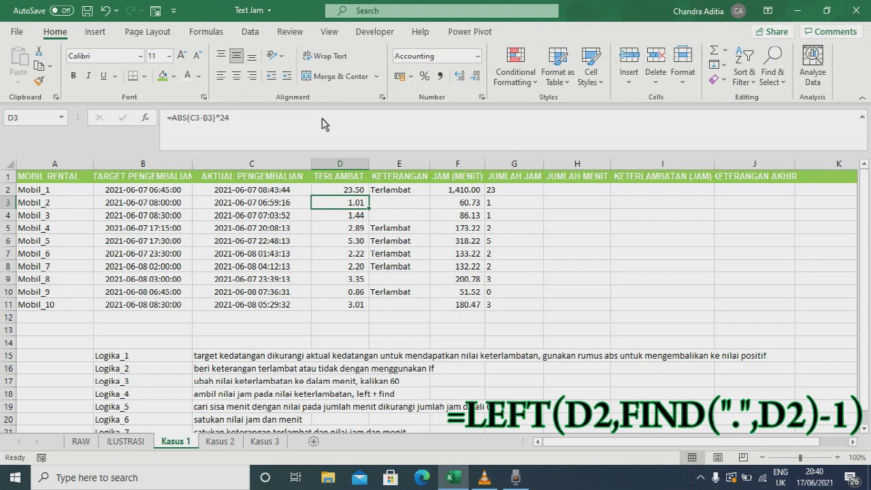
Enter 300.40 in cell D2 to test three-digit hours and check the result in G2
key("Up")
type("3")
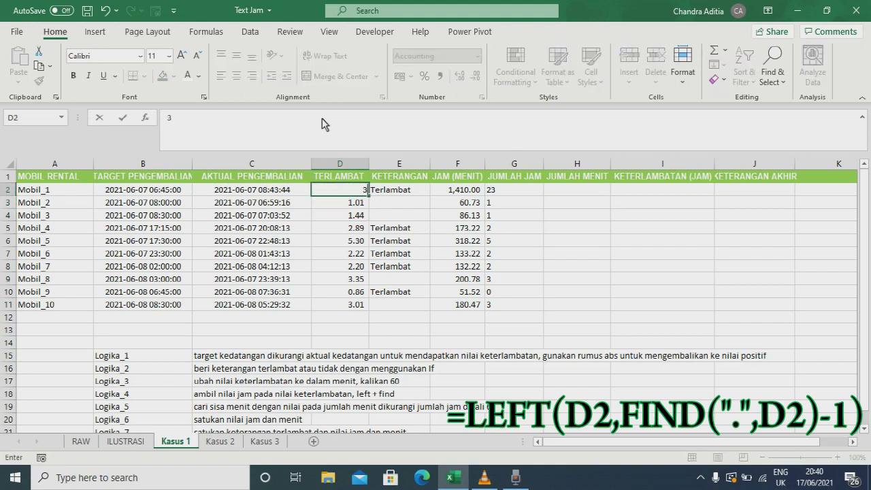
type("00.40")
key("Return")
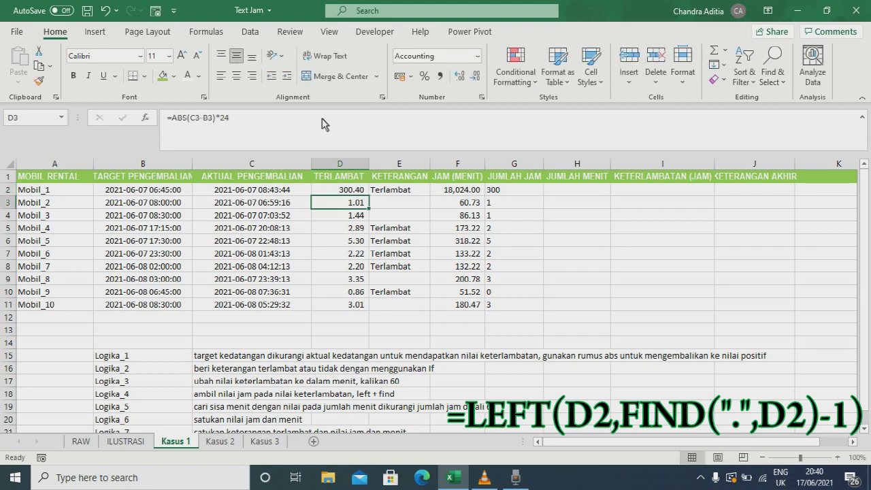
key("Up")
key("Right")
key("Right")
key("Right")
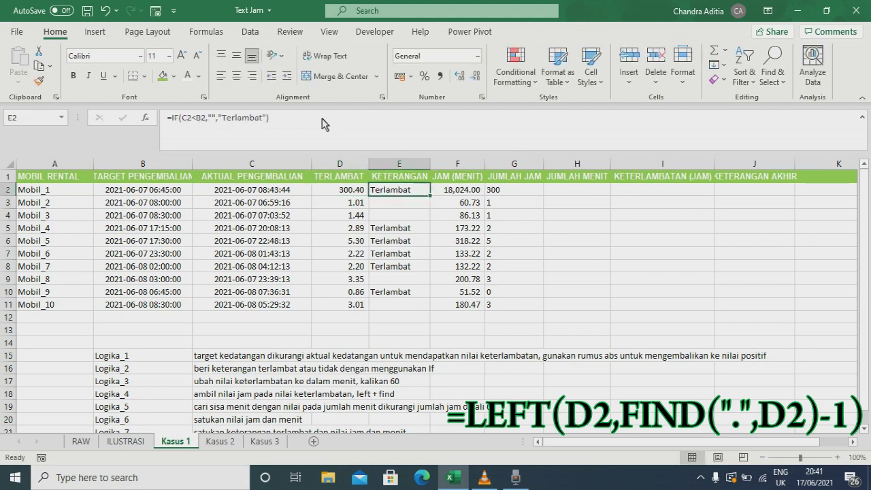
Undo both test entries in cell D2 and return to the JUMLAH JAM formula in G2
key("Left")
key("Left")
key("Left")
key("ctrl+z")
key("ctrl+z")
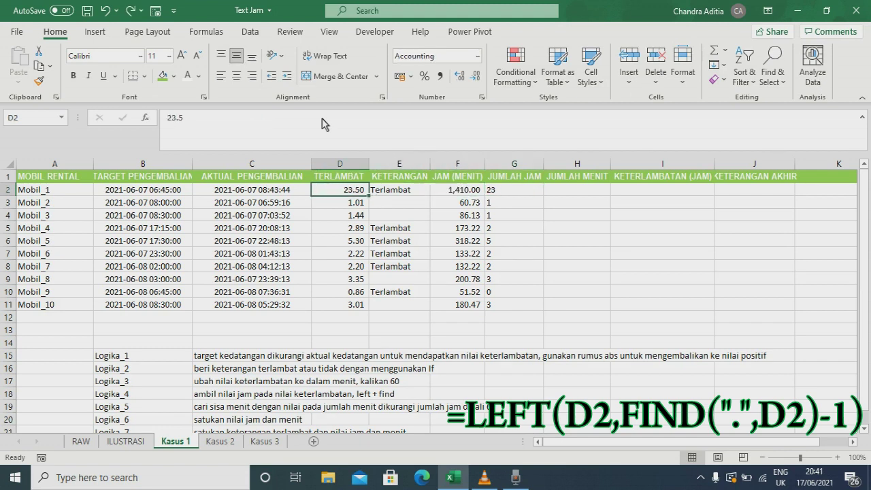
key("Right")
key("Right")
key("Right")
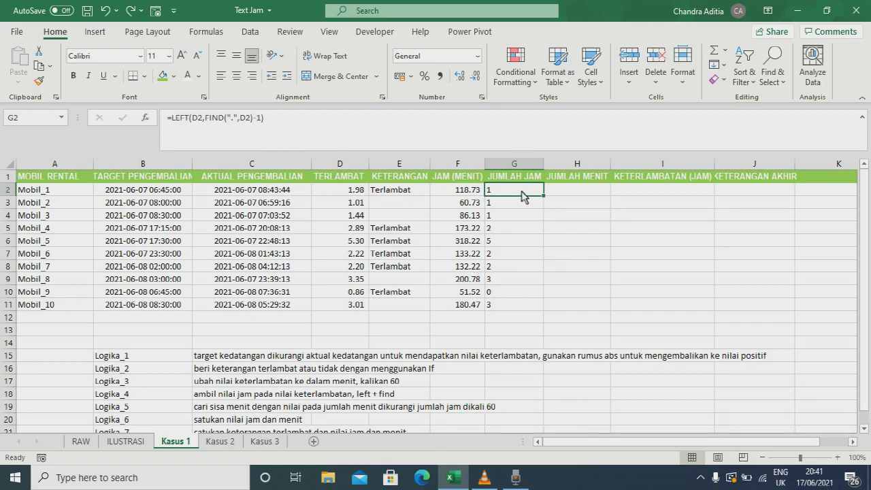
Review the KETERANGAN AKHIR time format for Mobil_1, Mobil_4 and Mobil_5 on the ILUSTRASI sheet, and return to Kasus 1
left_click(572, 190)
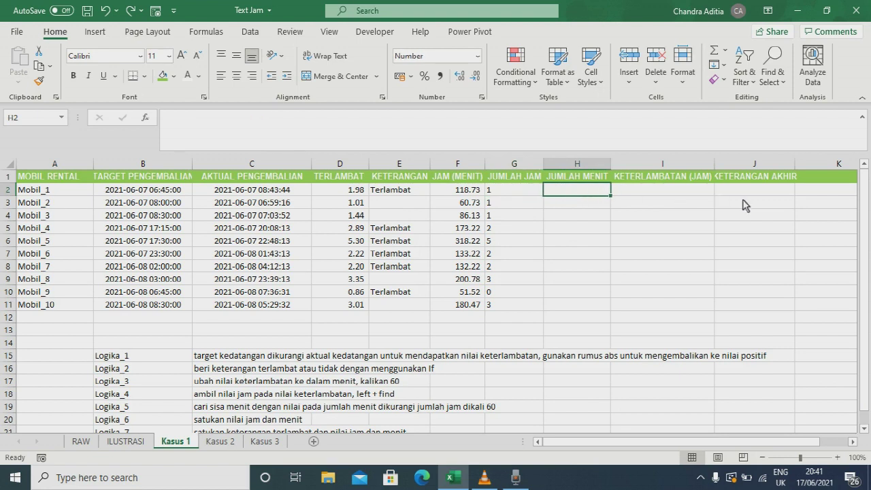
left_click(142, 442)
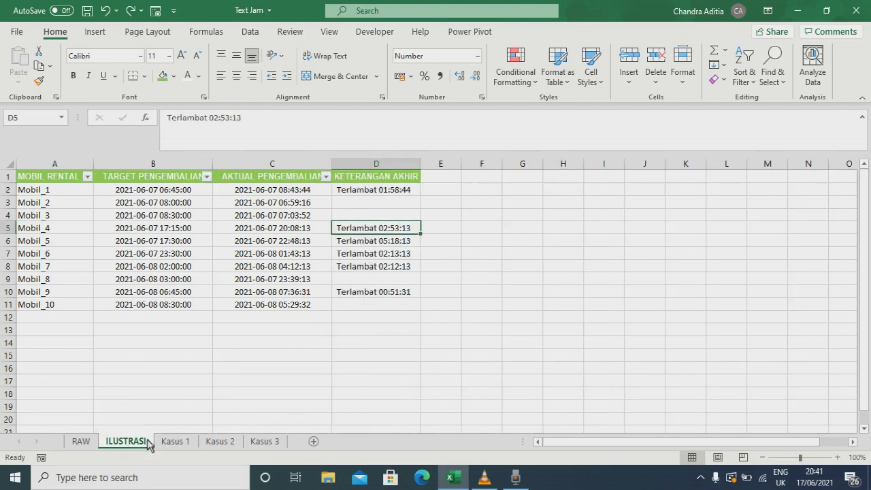
left_click(397, 190)
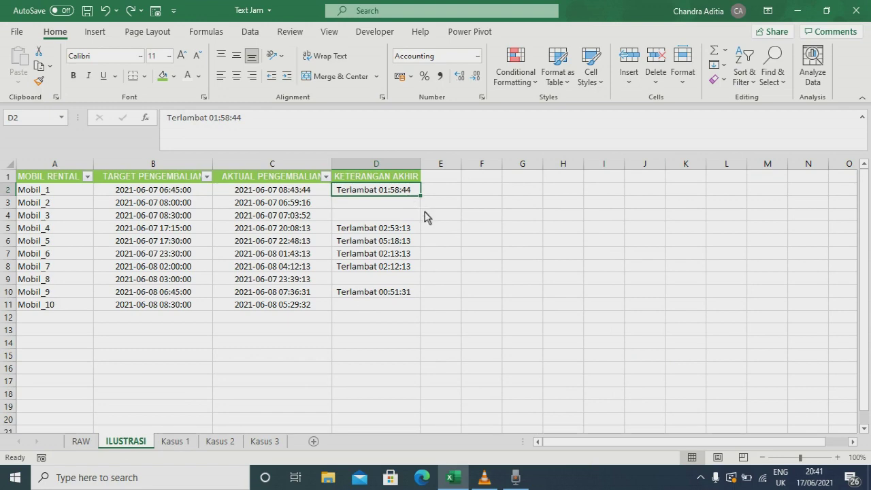
left_click(407, 229)
left_click(402, 244)
left_click(186, 441)
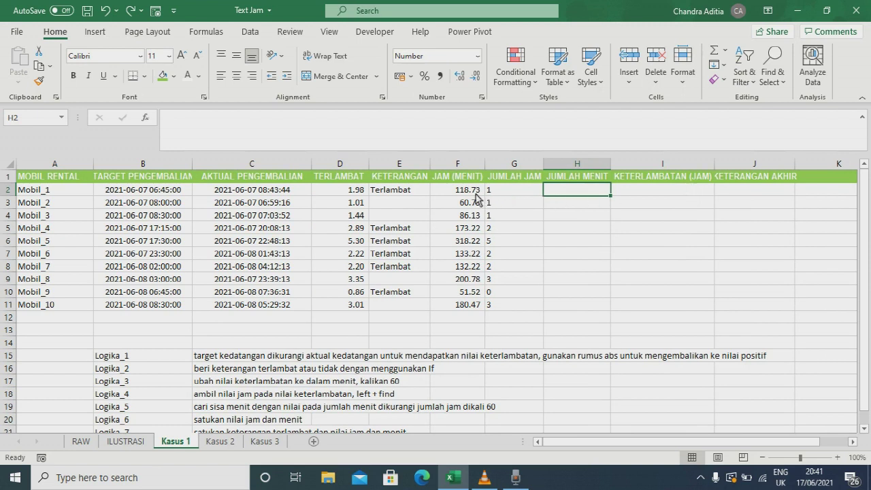
Calculate the remaining minutes for Mobil_1 in H2 with the formula =F2-(G2*60)
type("=")
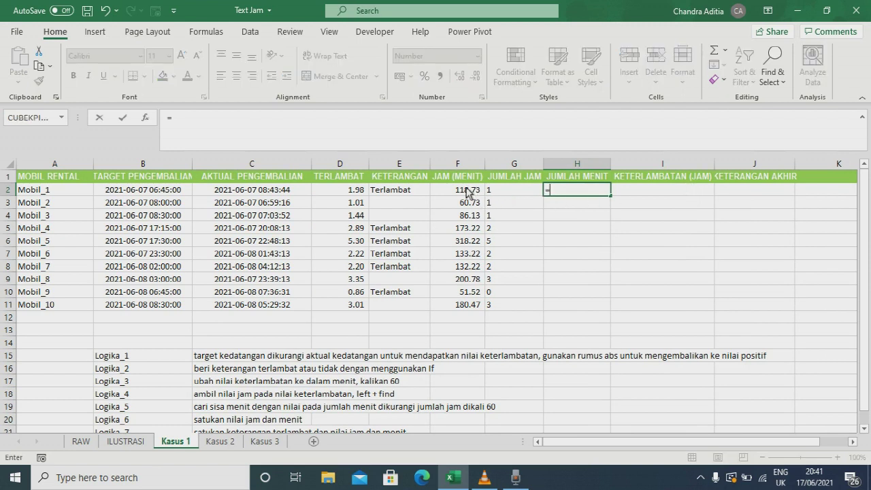
left_click(467, 192)
type("-")
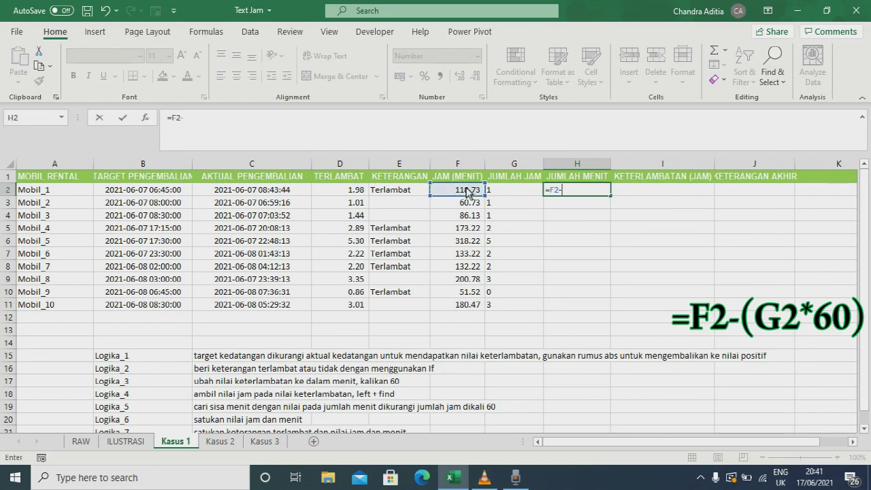
left_click(501, 194)
key("BackSpace")
key("BackSpace")
type("(")
left_click(501, 194)
type("*")
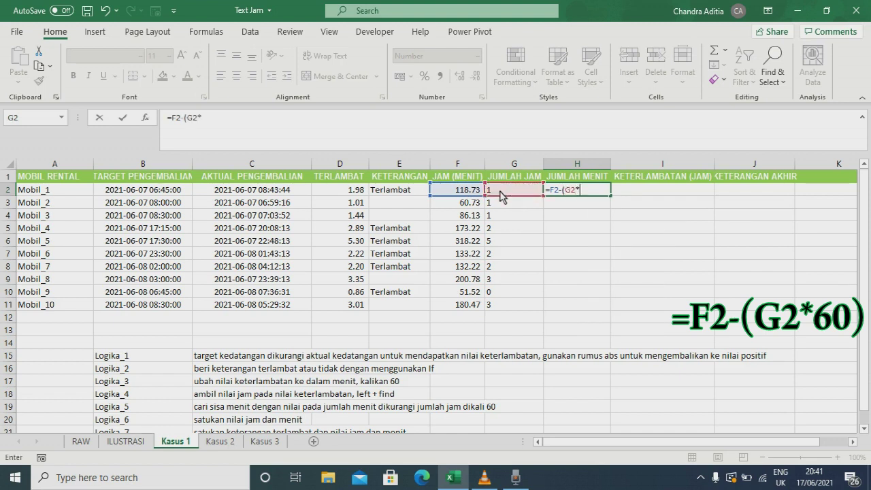
type("60)")
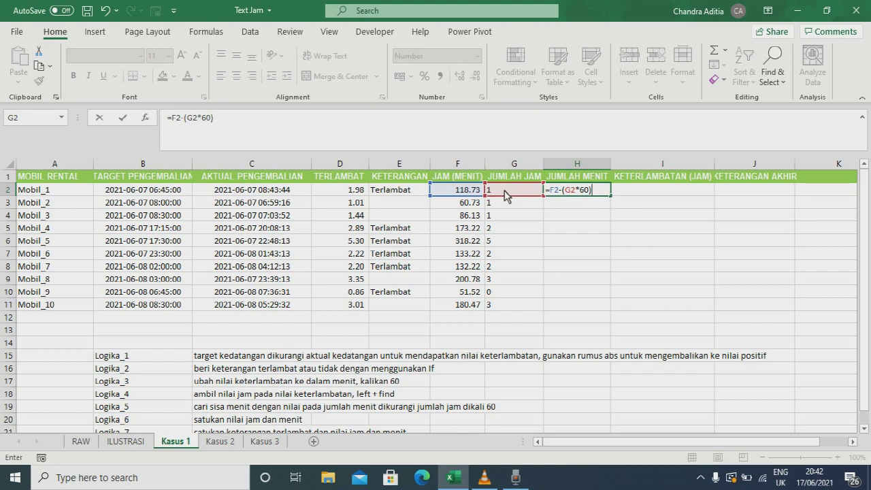
key("Return")
key("Up")
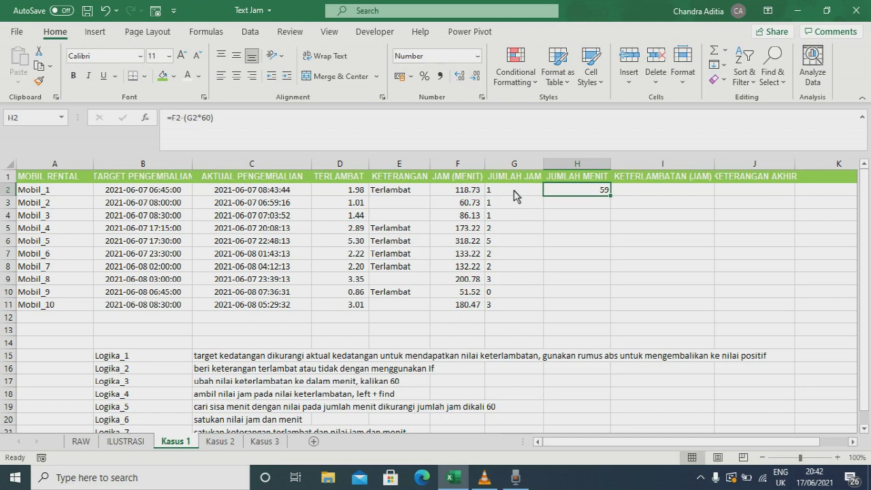
Fill the JUMLAH MENIT formula from H2 down to H11 and check the Mobil_2 and Mobil_3 rows against JAM (MENIT)
left_click(196, 120)
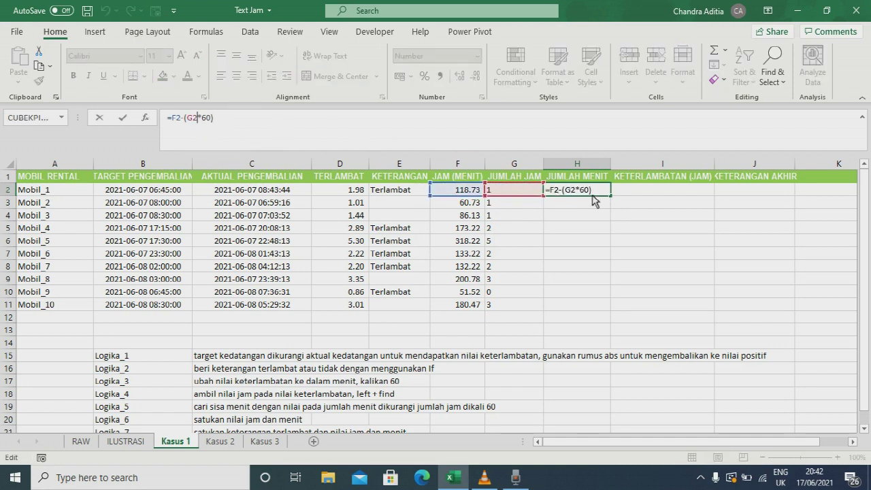
key("ctrl+Return")
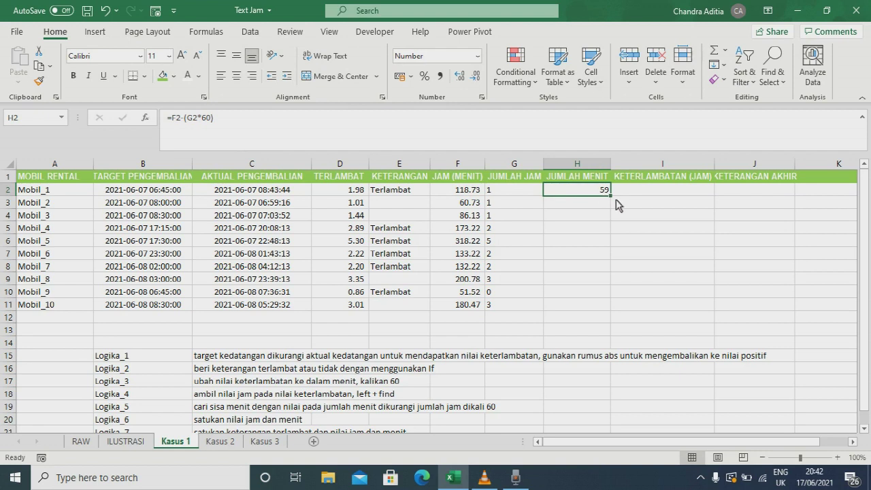
left_click_drag(610, 196, 601, 311)
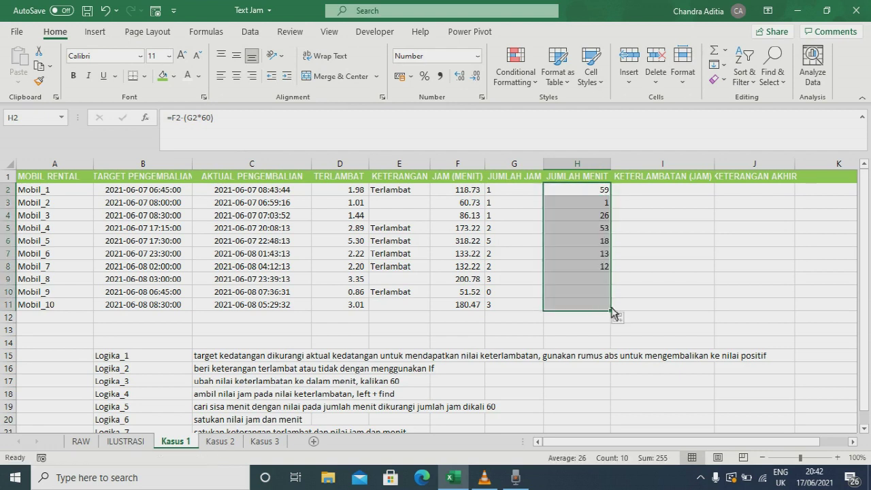
left_click(597, 202)
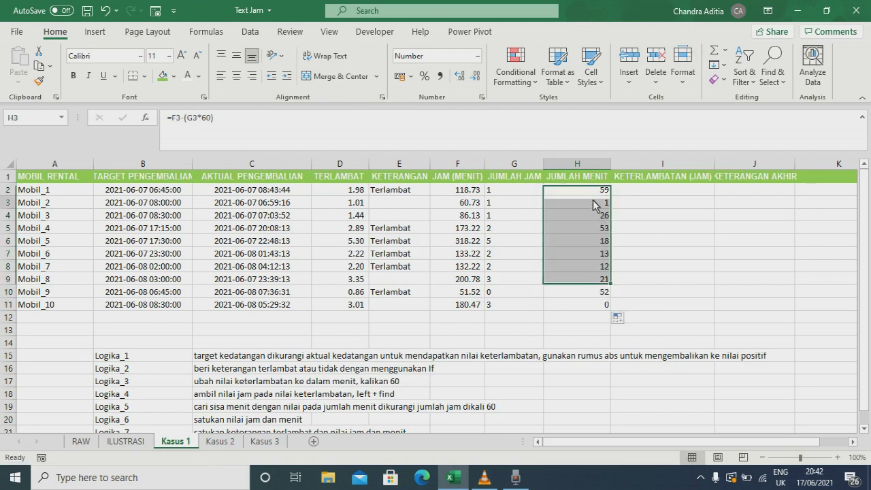
left_click(455, 204)
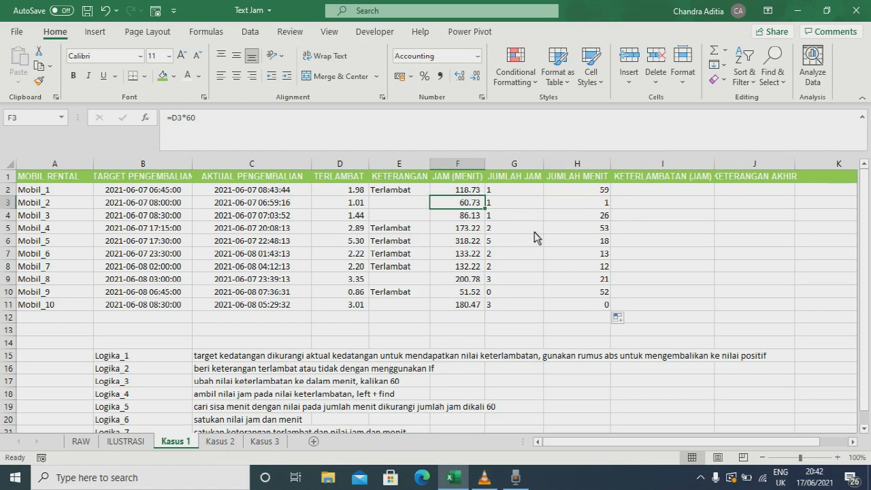
left_click(457, 218)
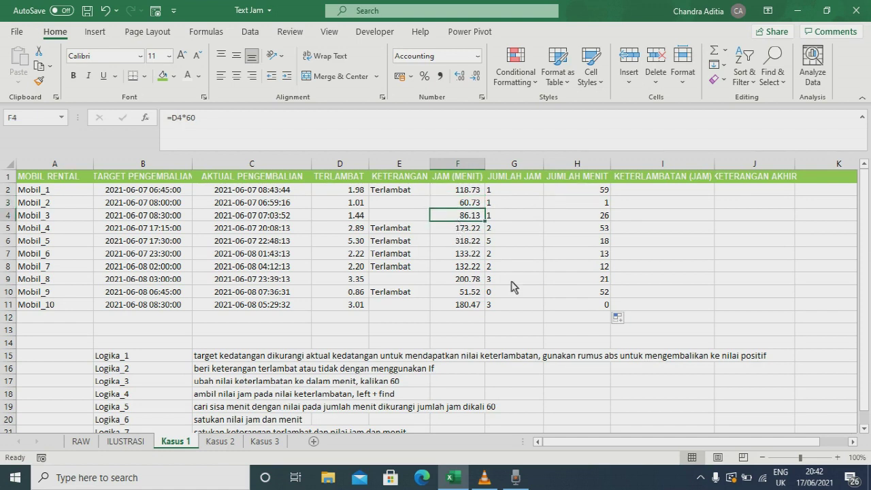
left_click(577, 192)
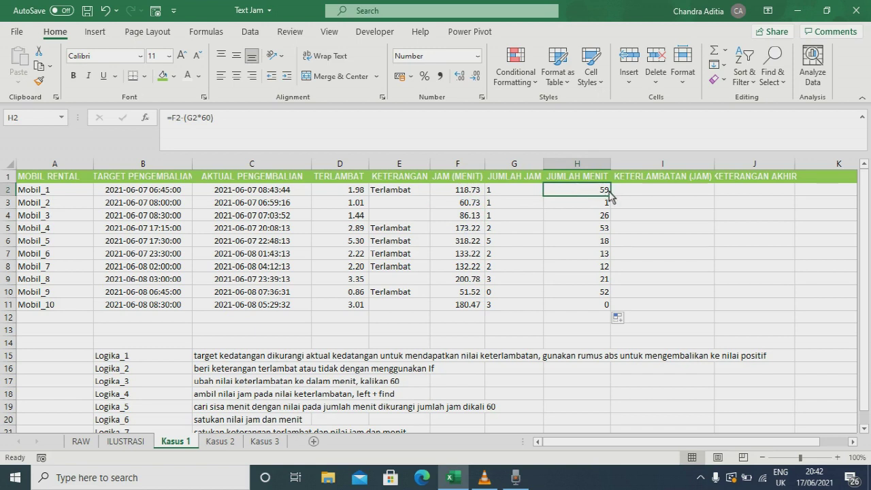
Compare the hours and minutes in G2 and H2 with the KETERANGAN AKHIR format on the ILUSTRASI sheet, and return to Kasus 1
left_click(662, 195)
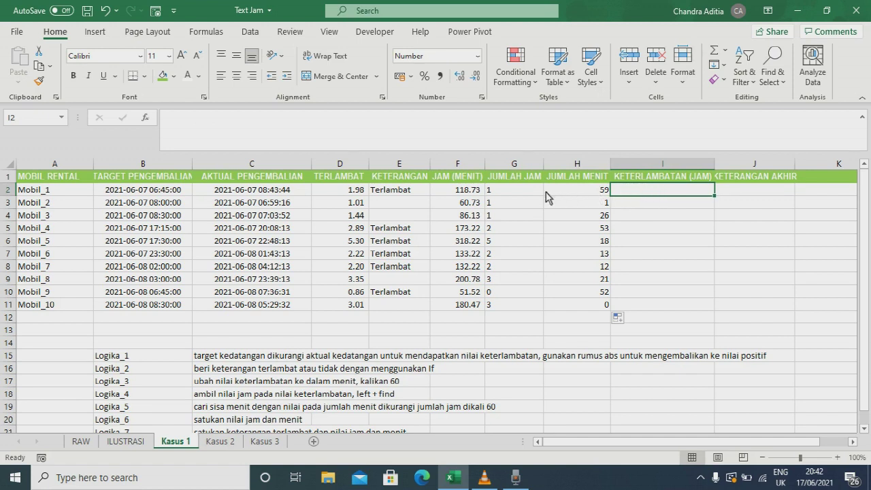
left_click(519, 194)
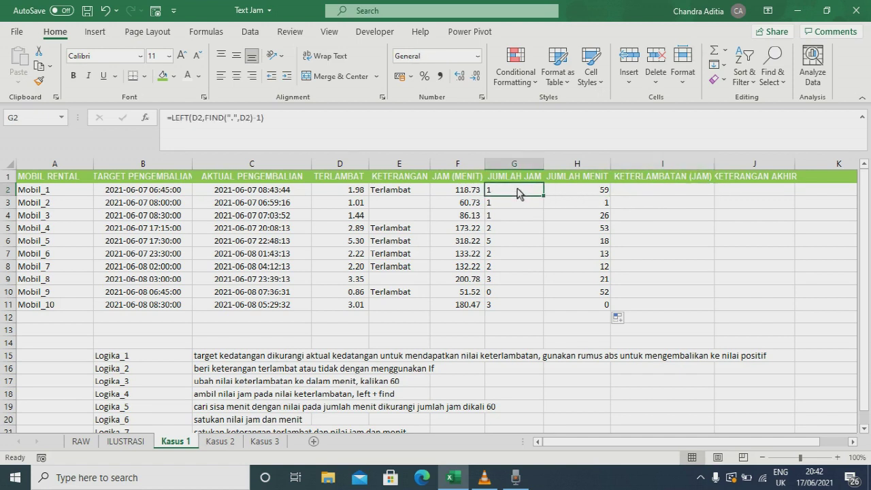
left_click(574, 195)
left_click(125, 442)
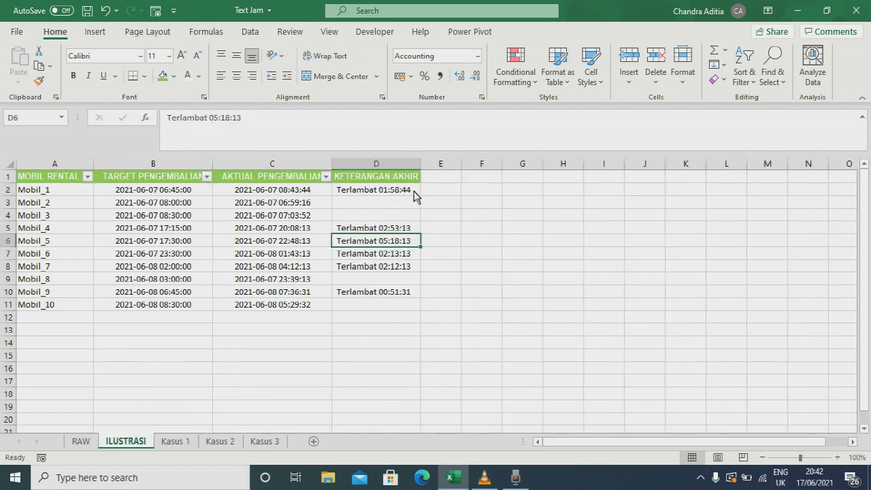
left_click(188, 441)
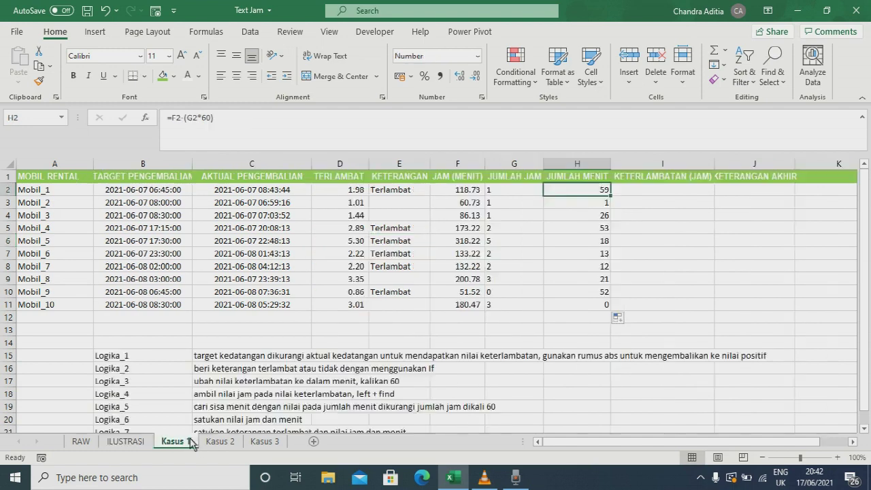
Join the hours and minutes in I2 under KETERLAMBATAN (JAM) with the formula =G2&" : "&H2
left_click(671, 192)
type("=")
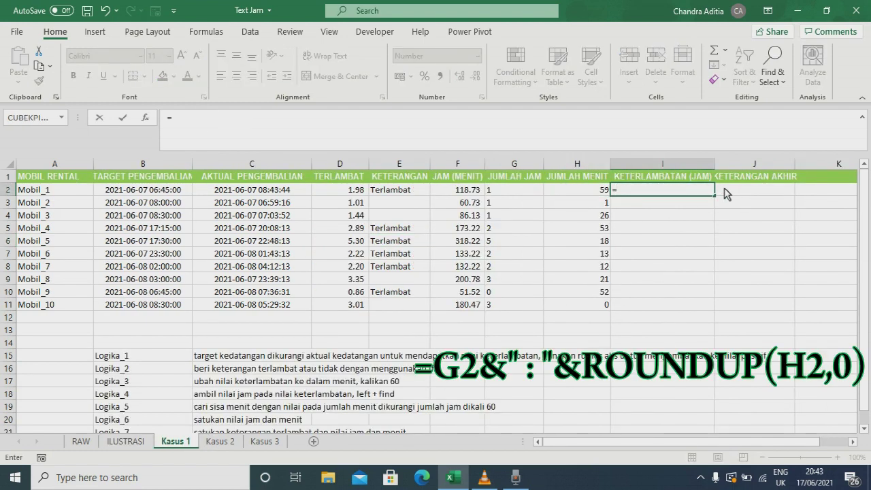
key("Left")
key("Left")
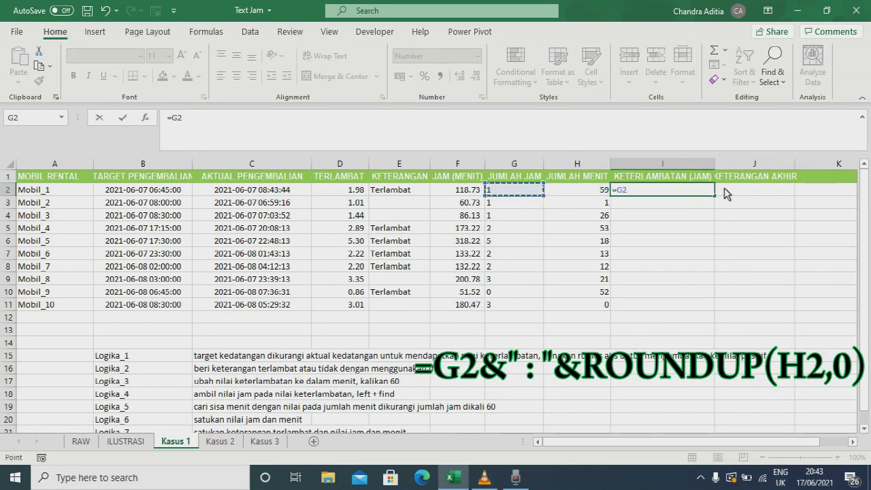
type("&")
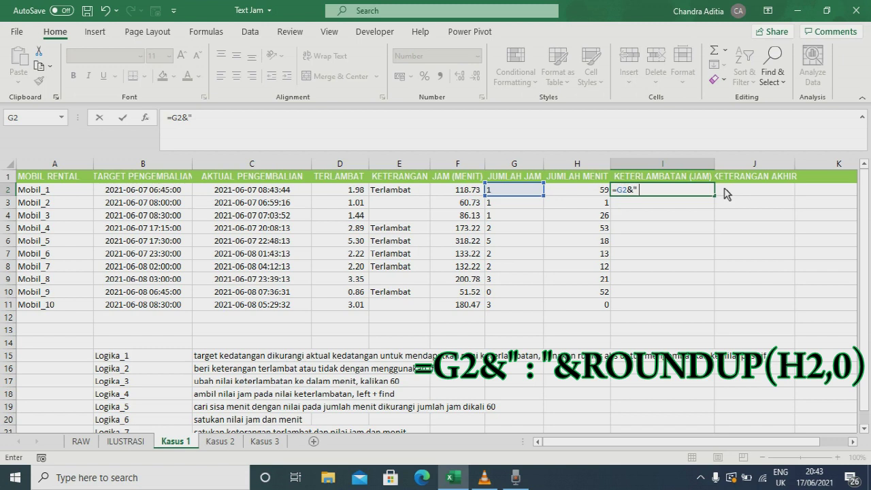
type("\" : \"&H2")
key("Return")
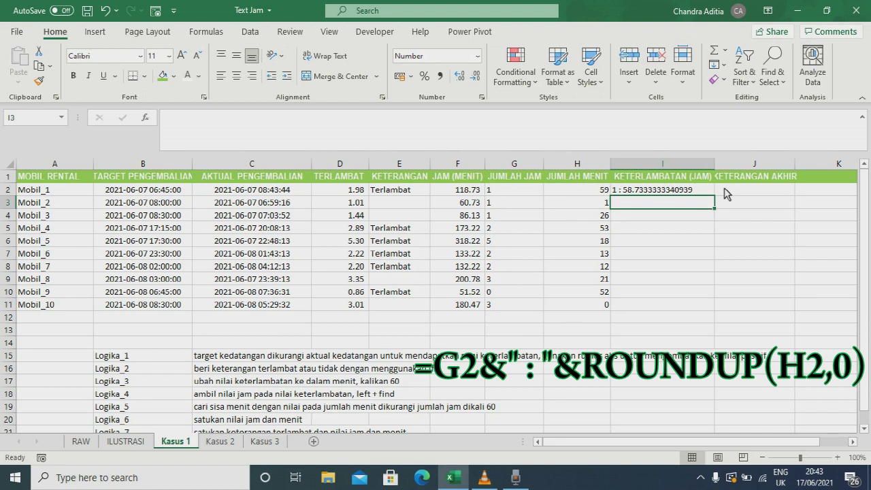
key("Up")
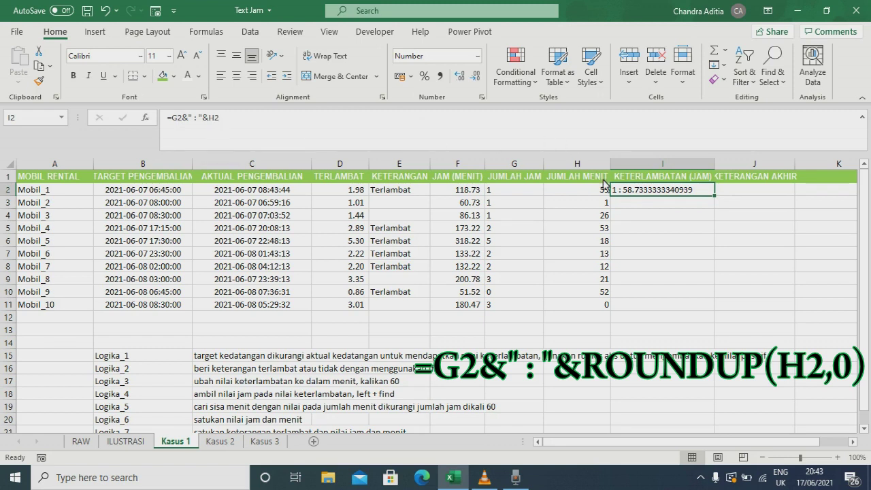
Wrap the minutes in the I2 formula as ROUNDUP(H2,0) and fill the formula down to I11
left_click(208, 119)
type("round")
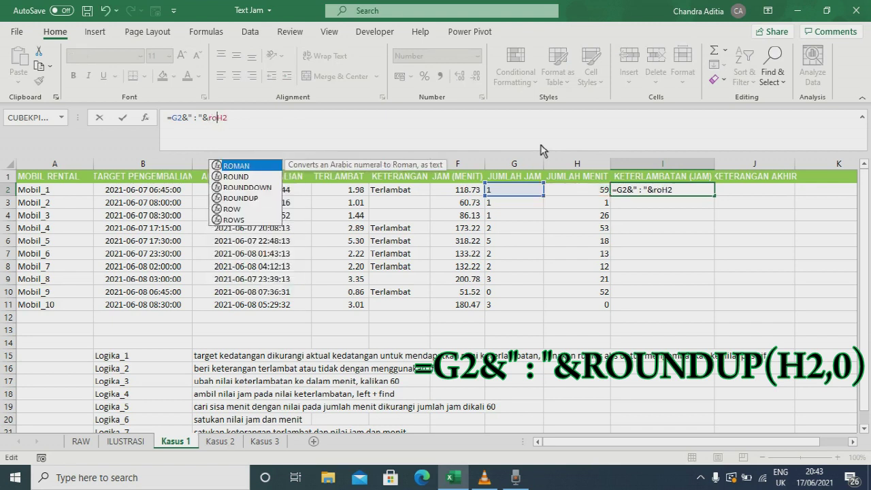
type("up(")
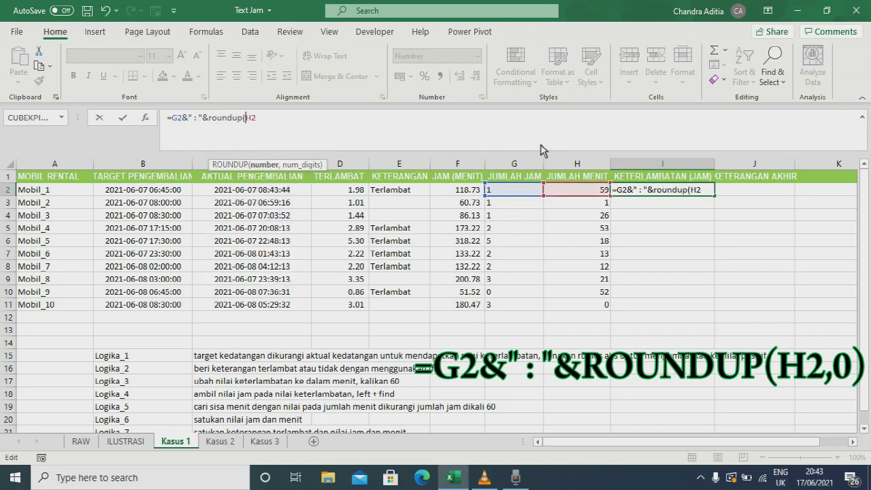
left_click(419, 129)
type(",0)")
key("Return")
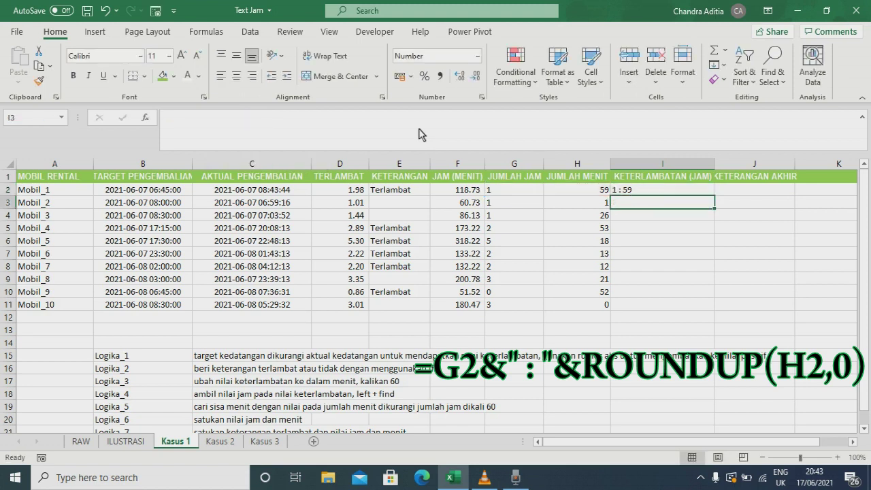
key("Up")
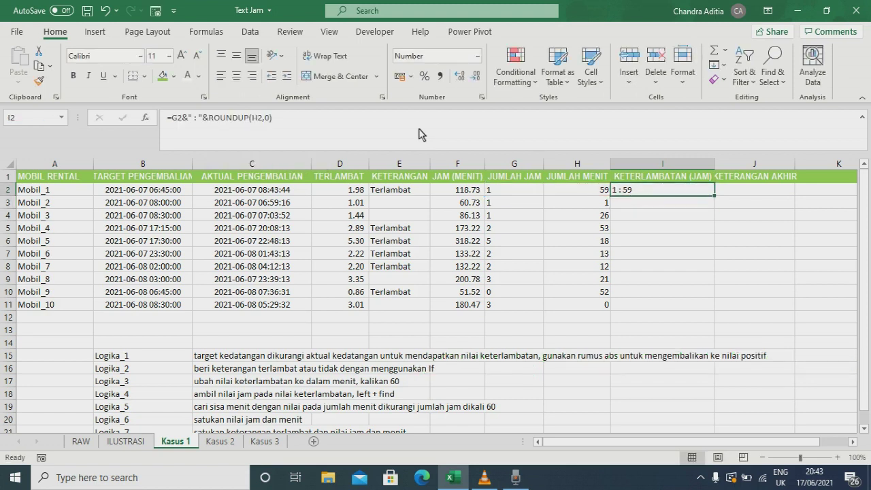
left_click_drag(715, 197, 709, 312)
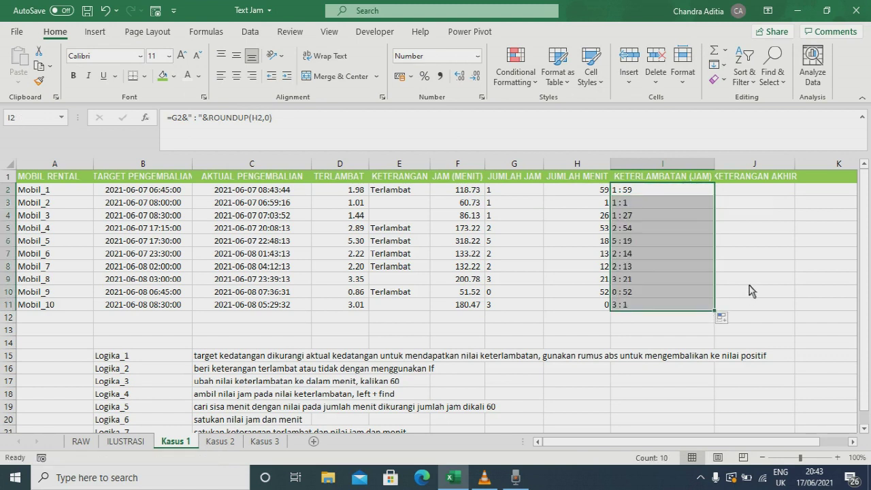
Review the Mobil_1 results across D2 to I2 that lead up to the KETERANGAN AKHIR column
left_click(757, 196)
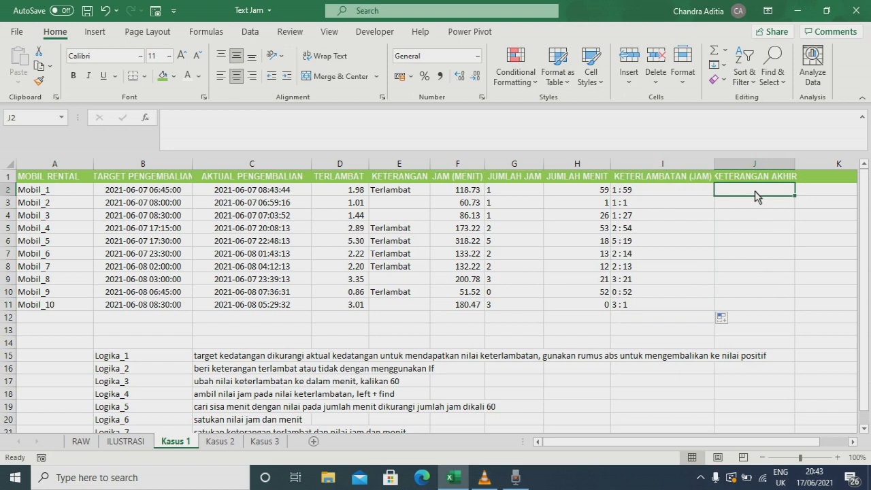
left_click_drag(329, 196, 749, 193)
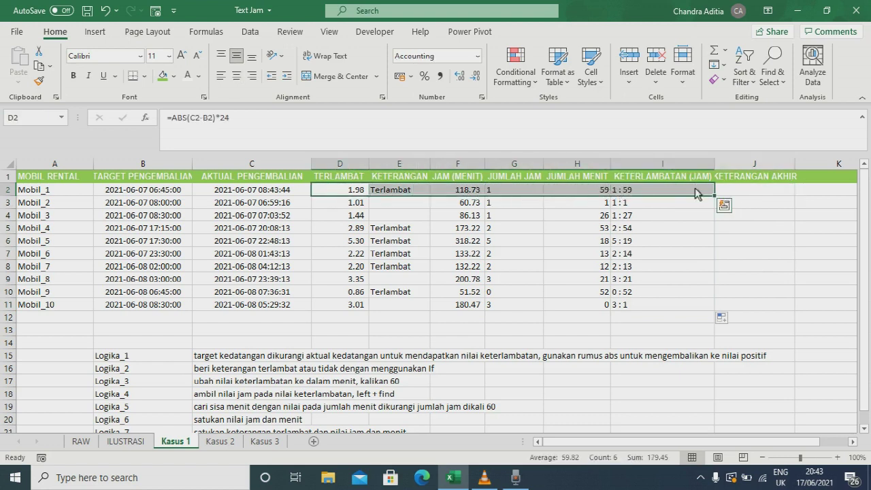
left_click(754, 191)
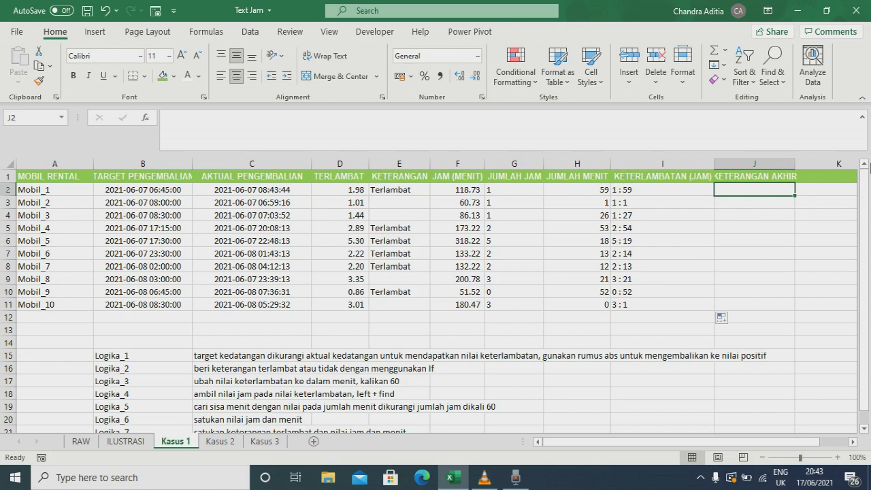
key("Left")
key("Left")
key("Left")
key("Left")
key("Down")
key("Up")
key("Left")
key("Right")
key("Right")
Combine the late remark and the duration in J2 with the formula =E2&I2
type("=")
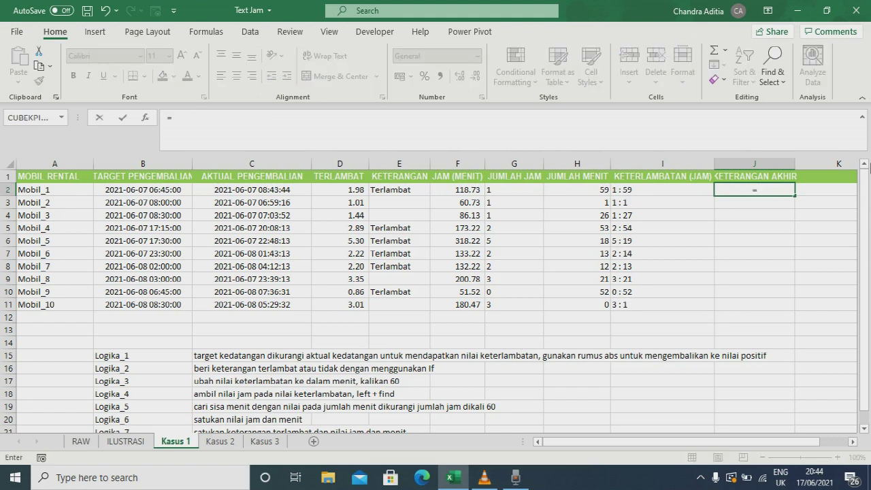
key("Left")
key("Left")
key("Left")
key("Left")
key("Left")
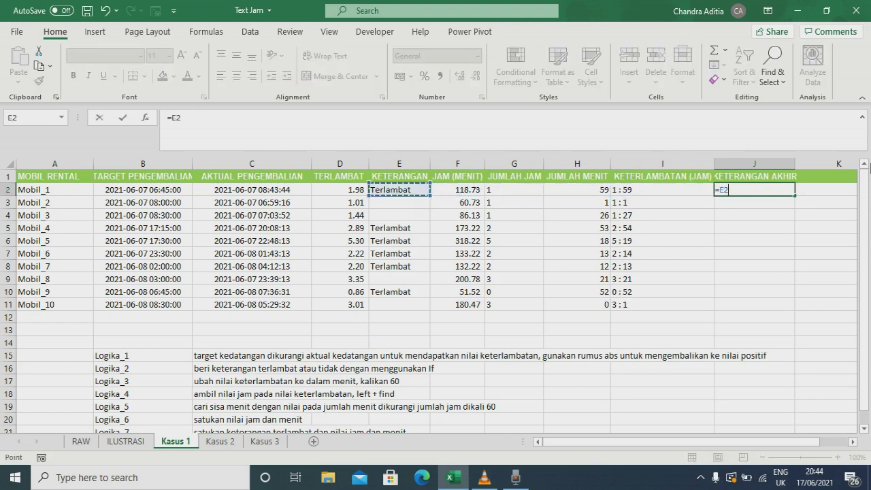
type("&")
key("Left")
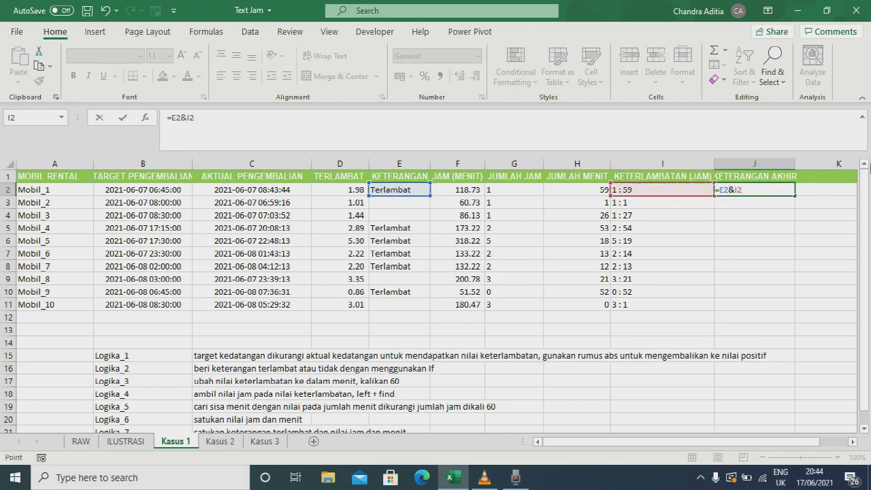
key("Return")
key("Up")
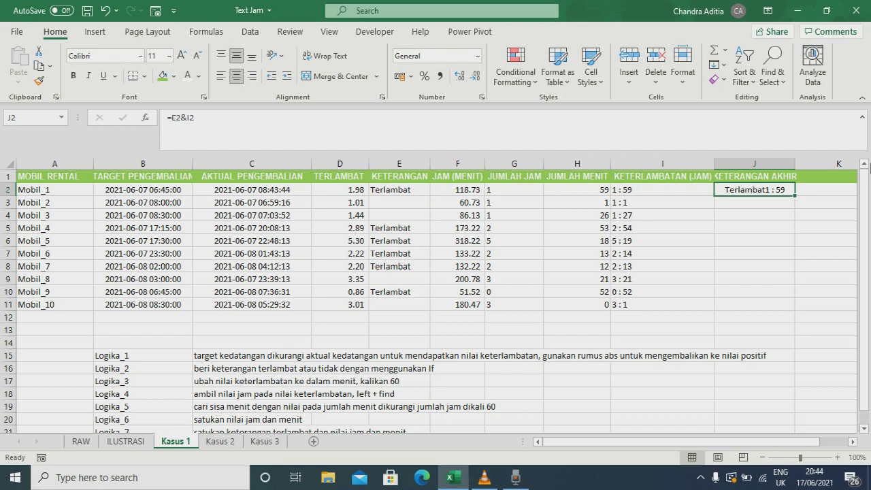
Fill the KETERANGAN AKHIR formula from J2 down to J11 and check the rows of Mobil_2, Mobil_3, Mobil_8 and Mobil_10
left_click_drag(795, 196, 768, 321)
left_click(767, 203)
left_click(766, 280)
left_click(765, 208)
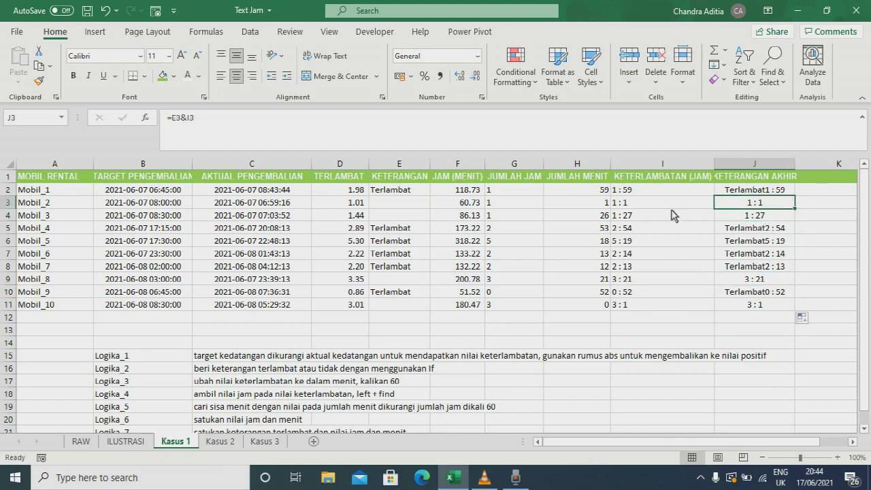
left_click(763, 217)
left_click(761, 281)
left_click(762, 307)
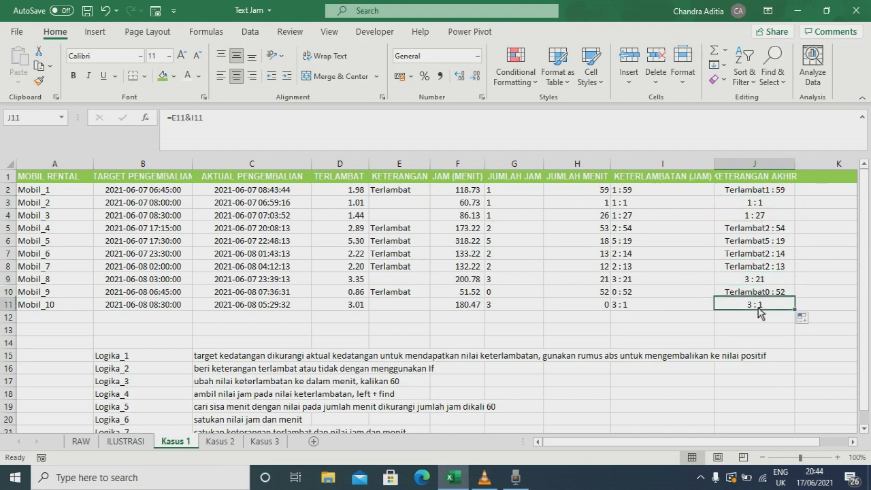
Replace the KETERANGAN AKHIR formula in J2 with =IF(E2="Terlambat",E2&I2,"")
left_click(751, 194)
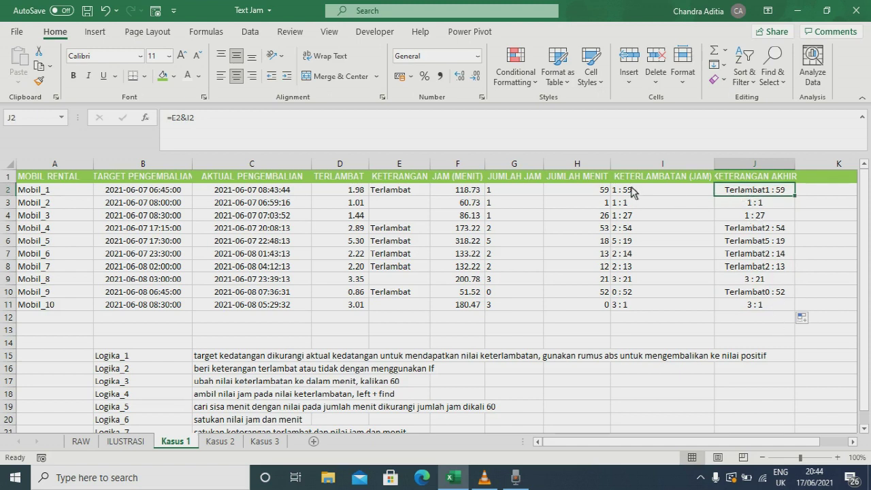
type("=if")
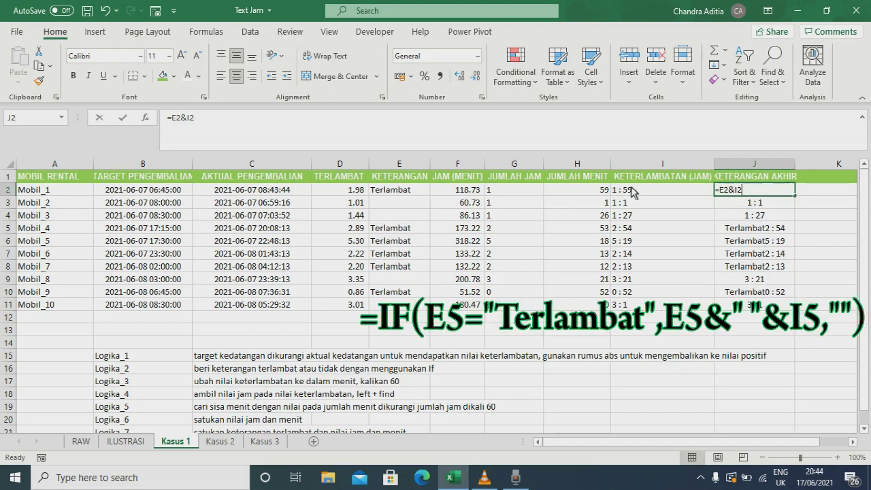
type("(")
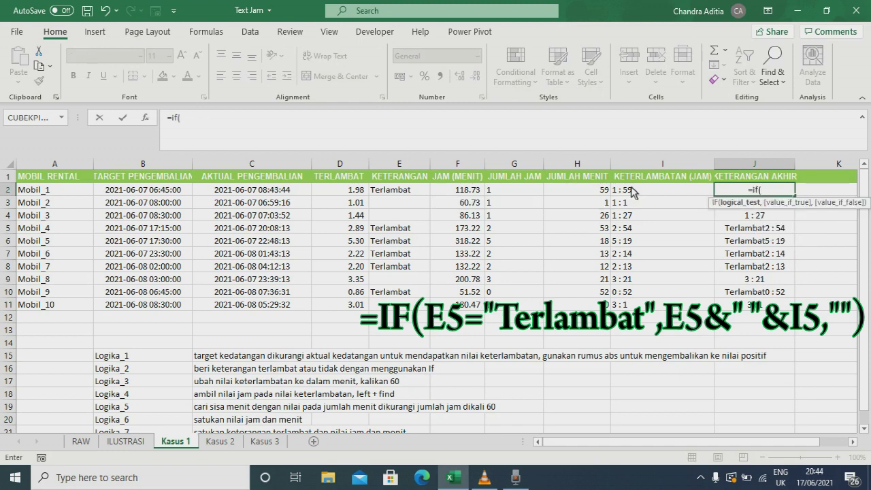
left_click(406, 195)
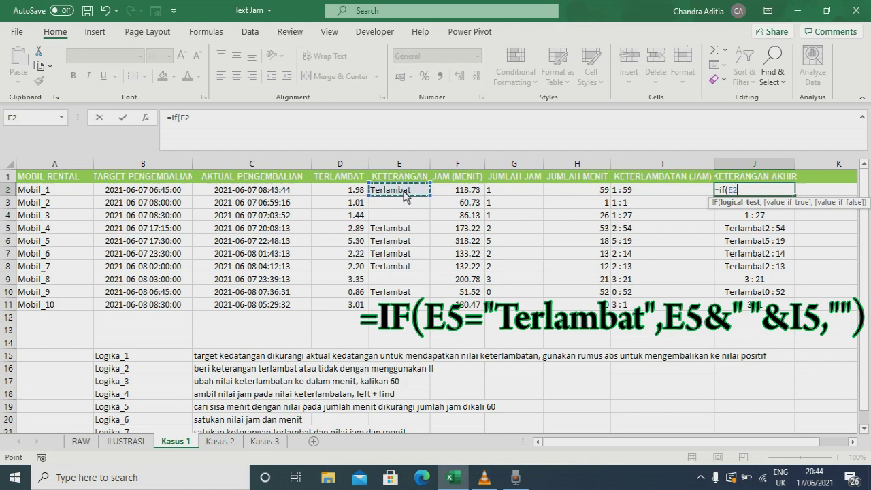
type("=")
type("\"Terlamba")
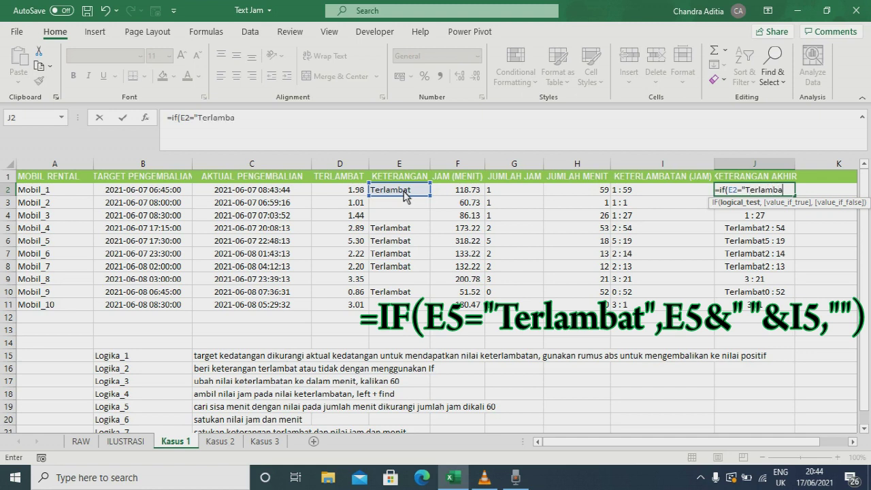
type("t\",")
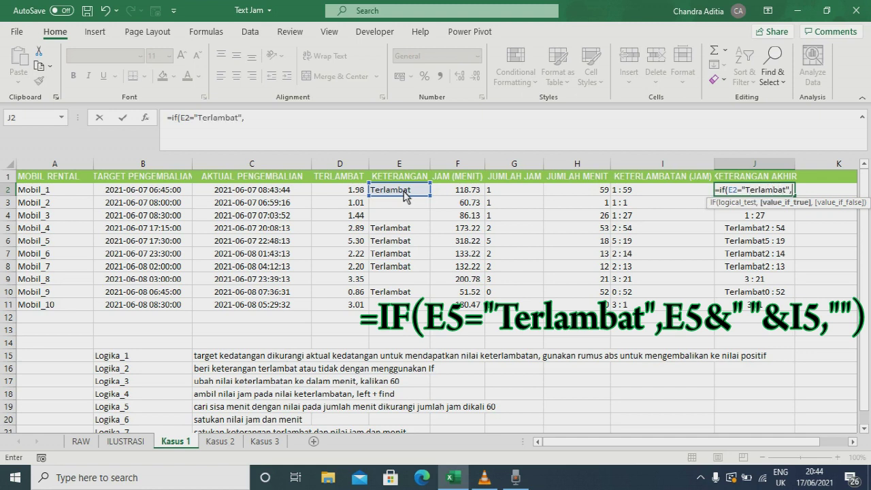
left_click(406, 195)
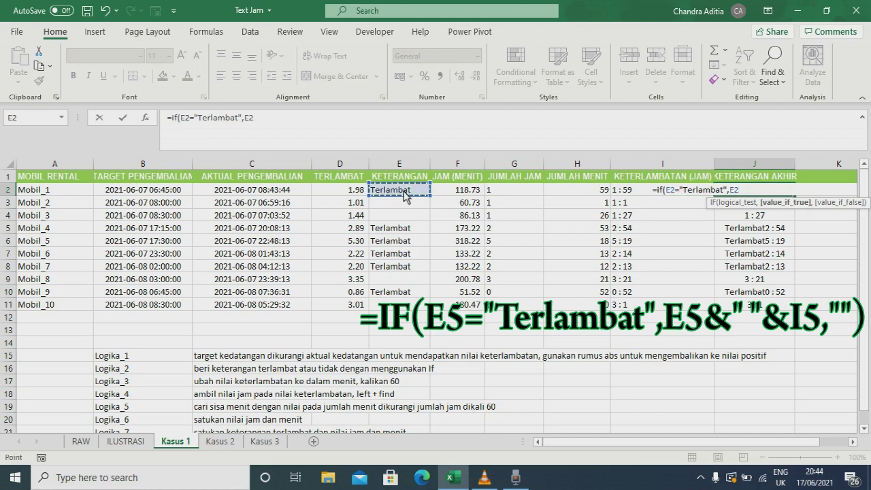
type("&")
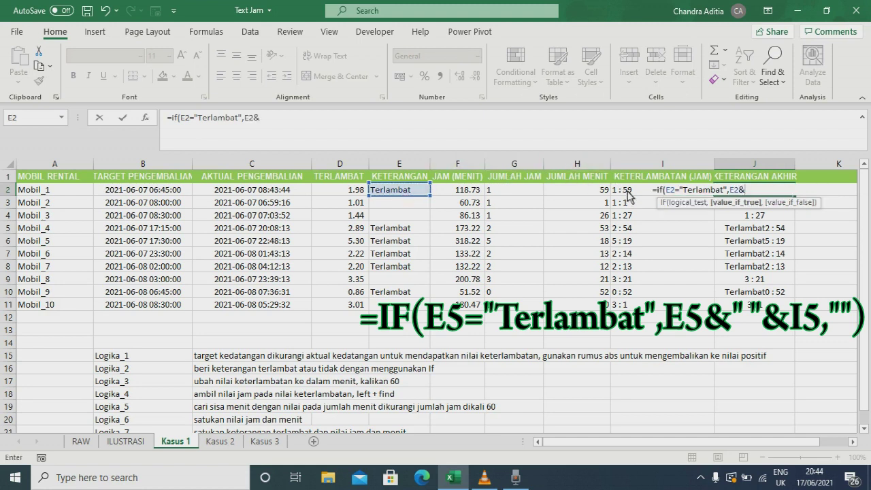
left_click(629, 196)
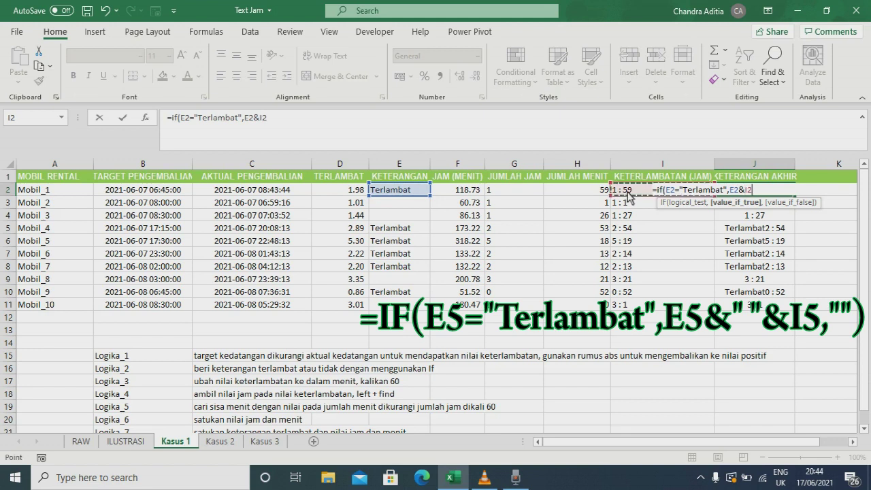
type(",")
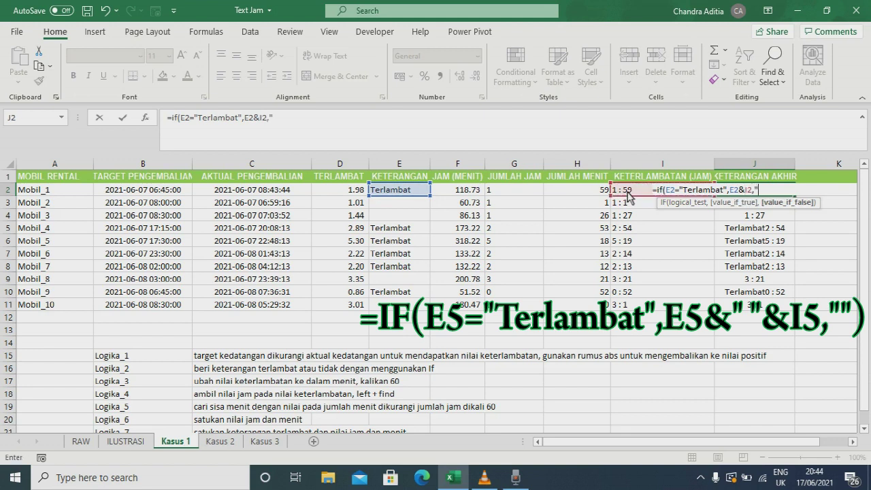
type("\"\")")
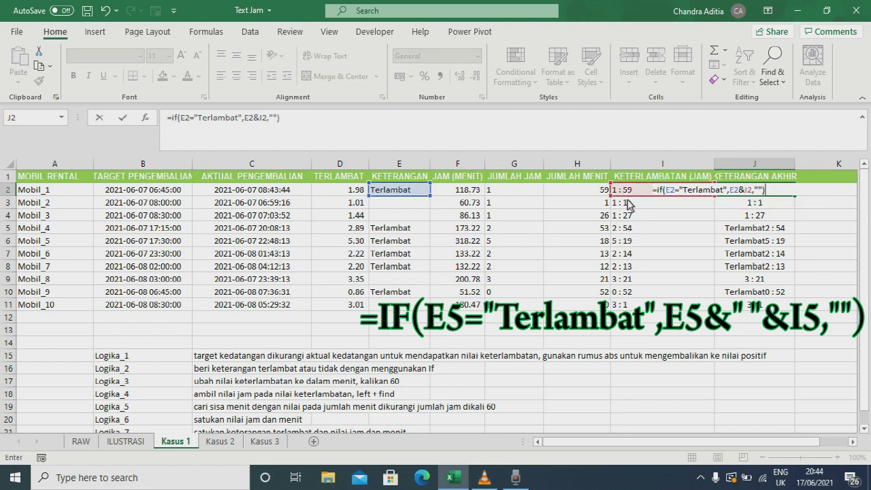
key("Return")
Fill the IF formula from J2 down the KETERANGAN AKHIR column through the Mobil_10 row
key("Up")
key("ctrl+shift+Down")
key("ctrl+d")
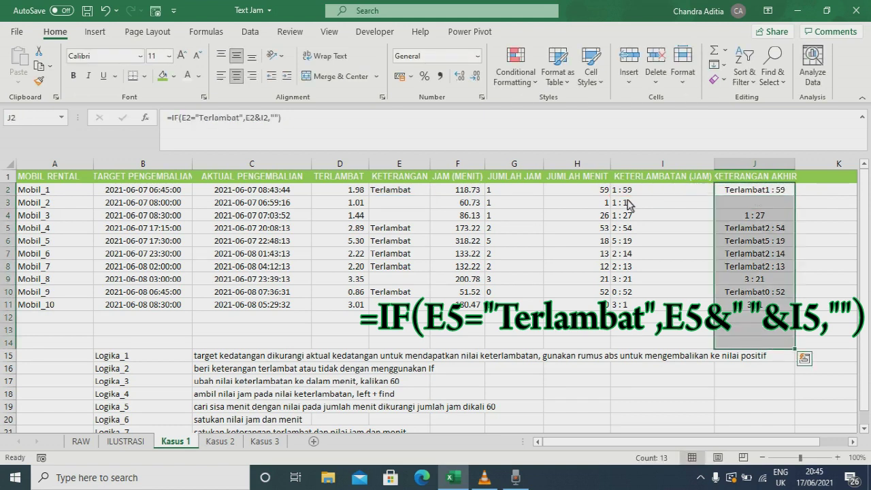
key("Up")
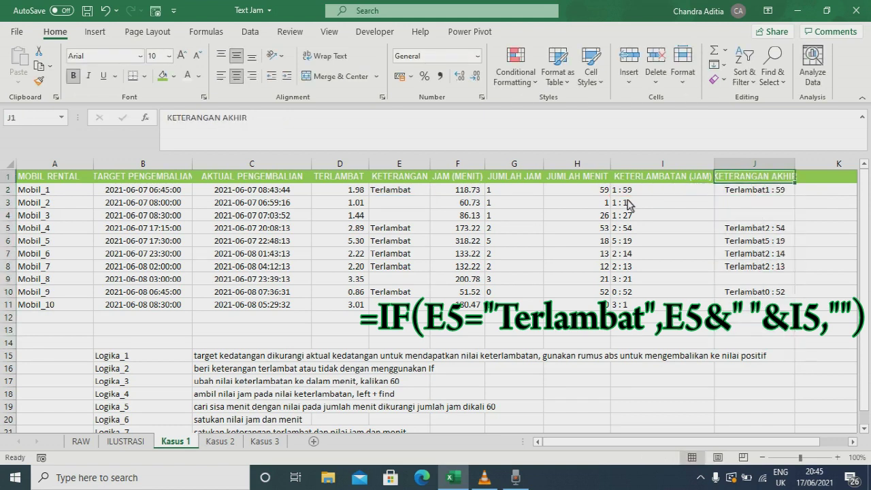
key("ctrl+z")
key("shift+Up")
key("shift+Up")
key("ctrl+d")
key("shift+Up")
key("shift+Up")
key("shift+Up")
key("shift+Up")
key("shift+Up")
key("shift+Up")
key("shift+Up")
key("shift+Up")
key("shift+Up")
key("shift+Up")
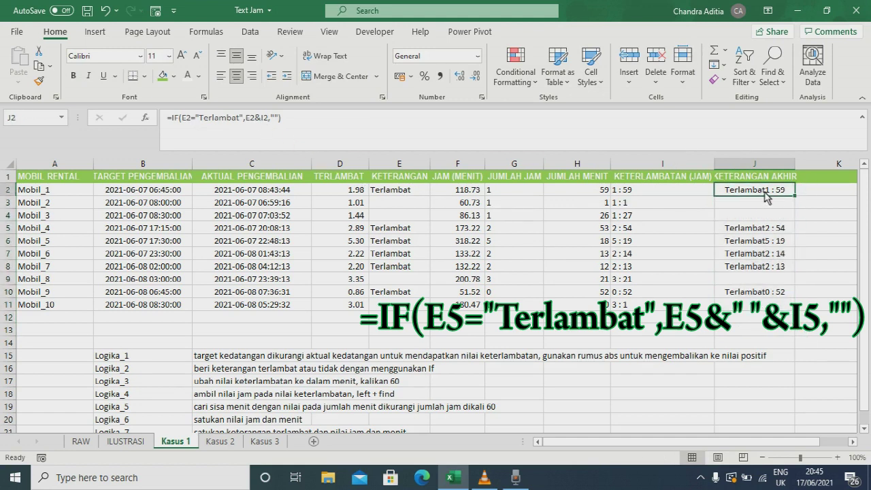
Insert a space between remark and duration in J2, making it =IF(E2="Terlambat",E2&" "&I2,""), and fill it down to J11
left_click(262, 118)
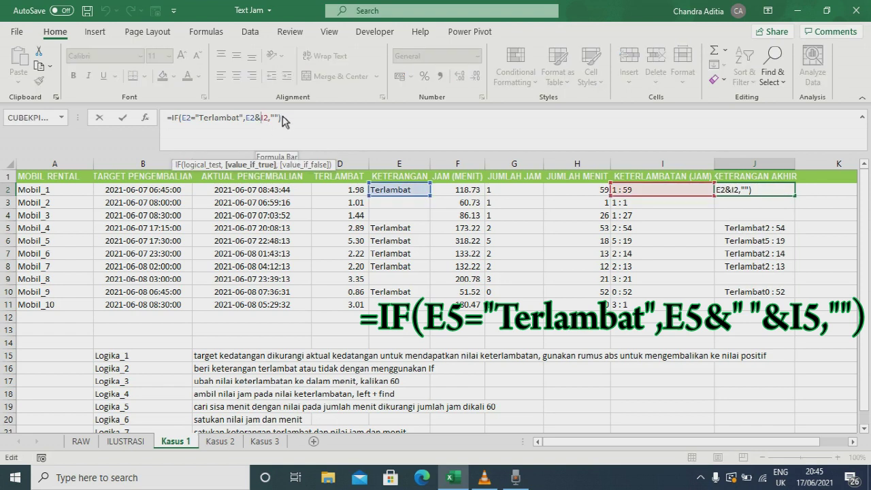
type("\" \"")
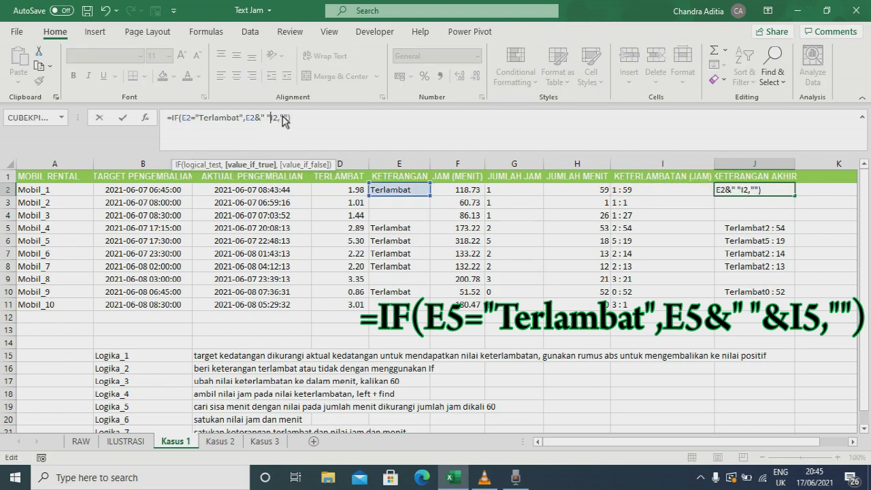
type("&")
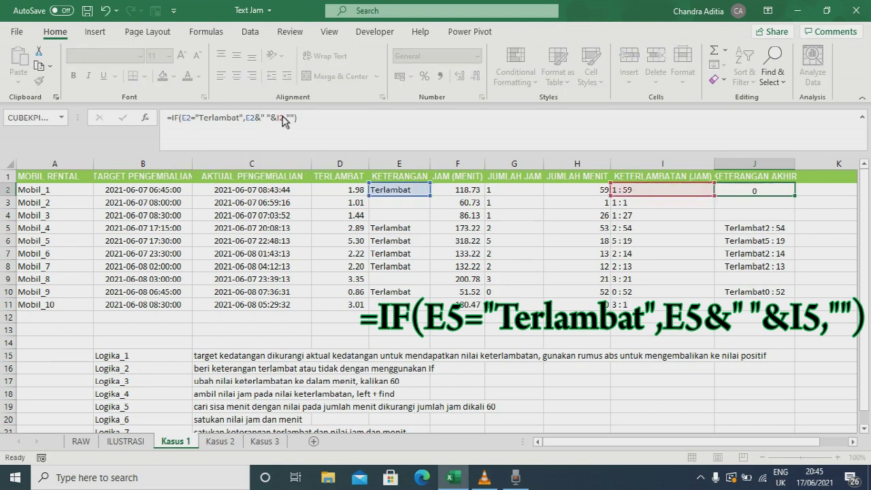
key("Return")
key("Up")
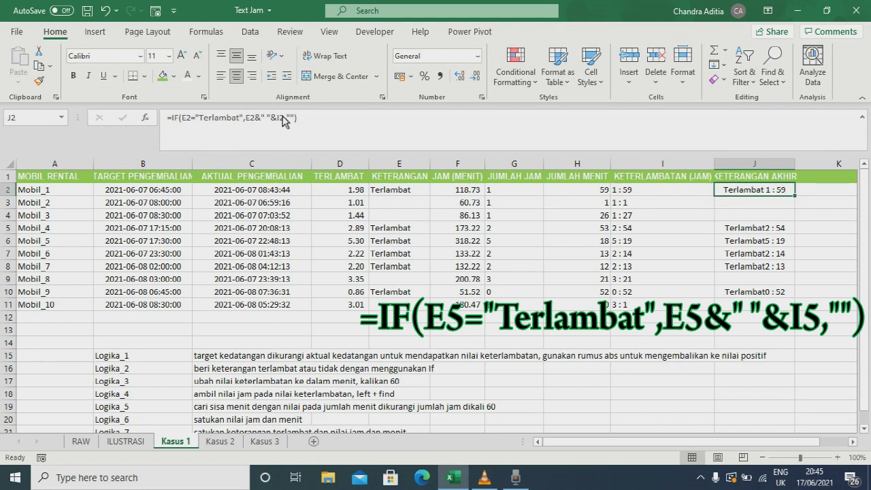
left_click(748, 307, "shift")
key("ctrl+d")
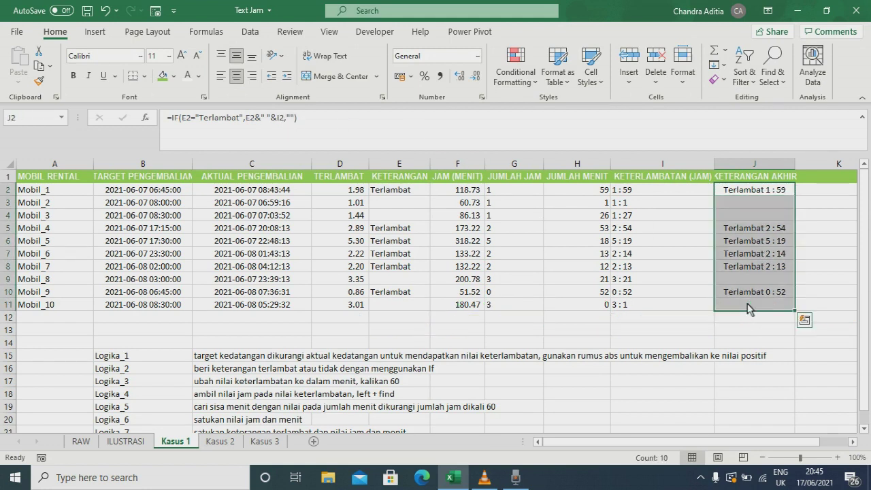
Check the KETERANGAN AKHIR cells of Mobil_2, Mobil_3 and Mobil_8, and compare E2 with J2 for Mobil_1
left_click(762, 203)
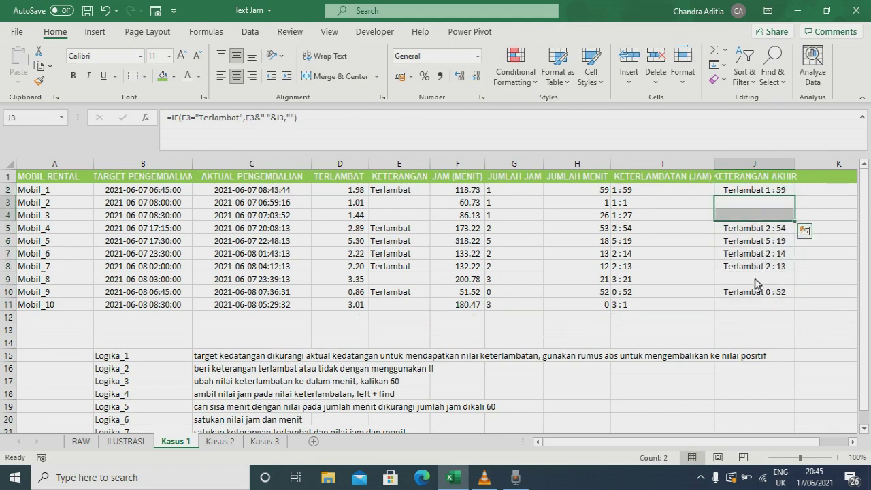
left_click(757, 279)
left_click(763, 203)
left_click(761, 217)
left_click(757, 192)
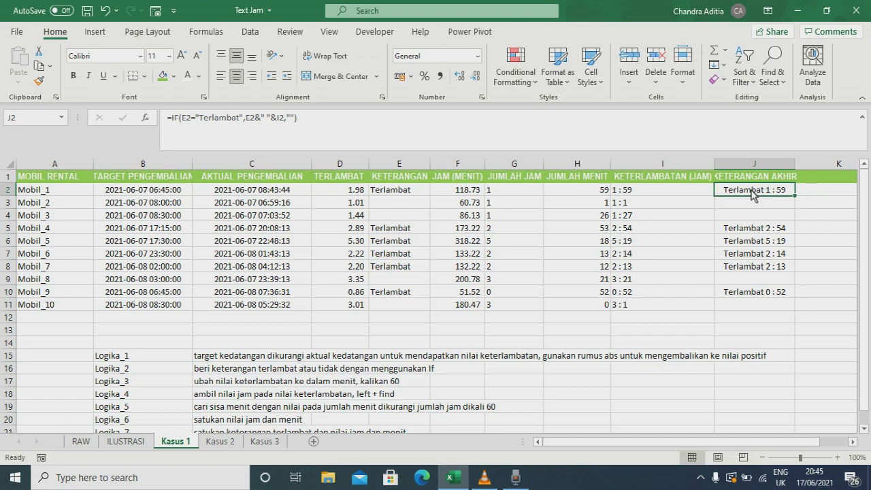
left_click(399, 196)
left_click(745, 194)
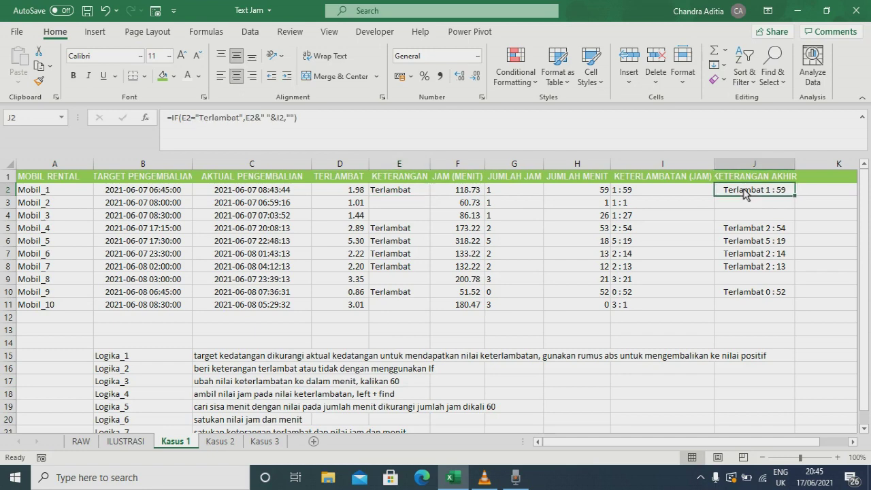
Enter the alternative date-comparison formula =IF(C2<B2,"",E2&" "&I2) in K2
left_click(830, 196)
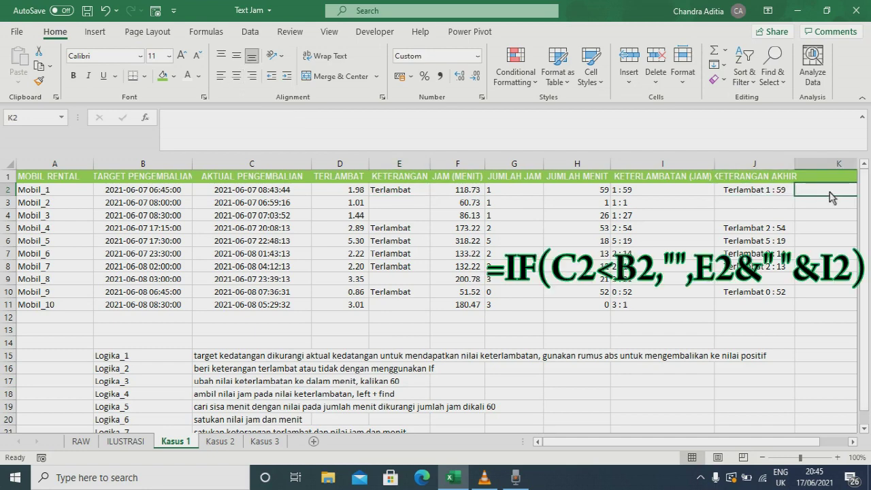
left_click(851, 441)
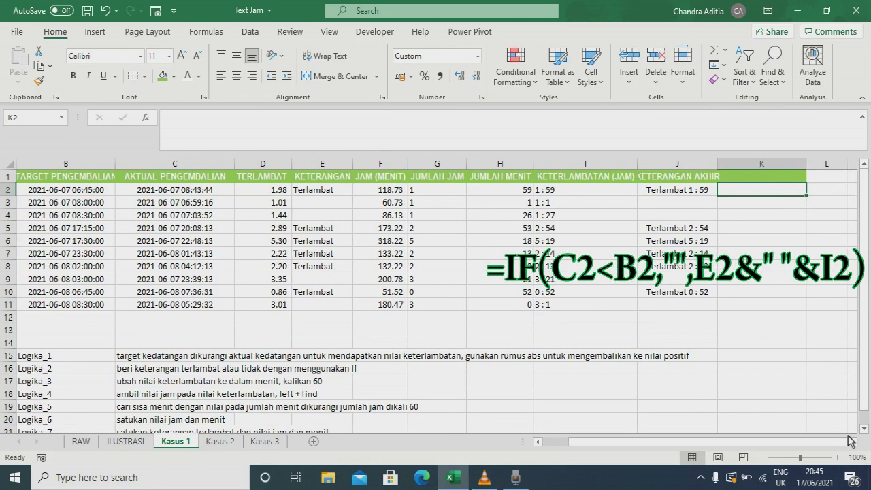
type("=if(")
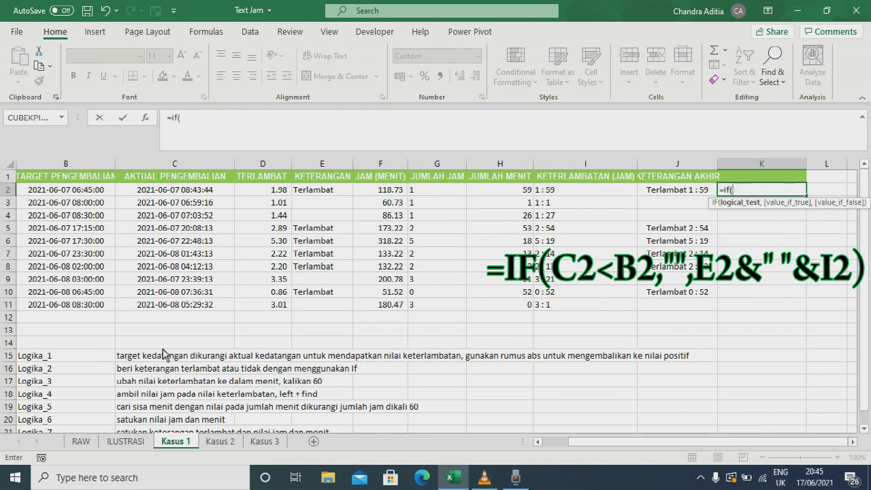
left_click(198, 193)
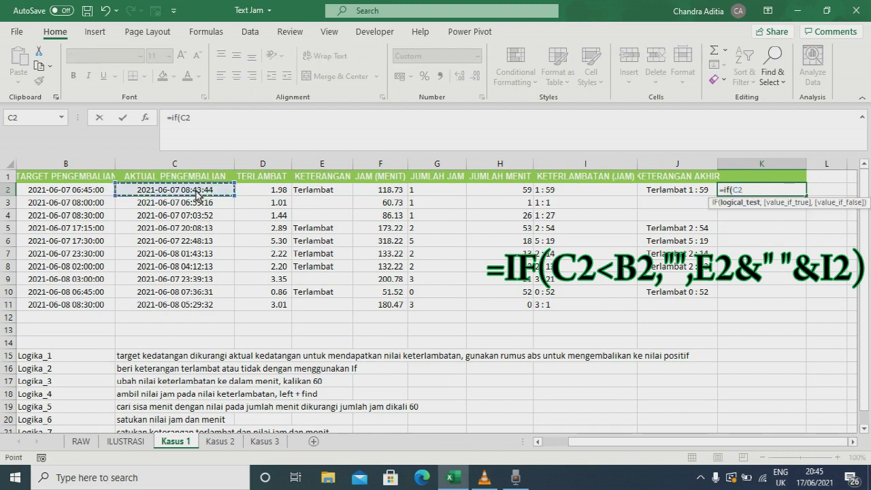
type("<")
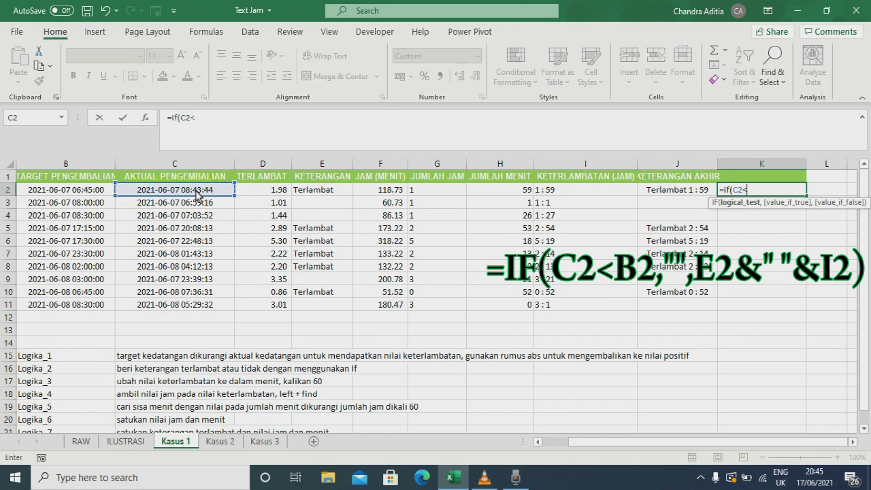
left_click(81, 193)
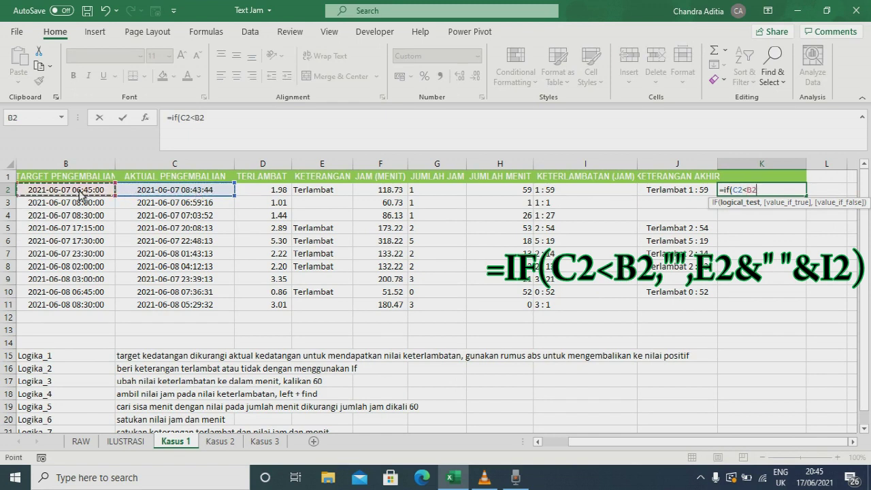
type(",\"\",")
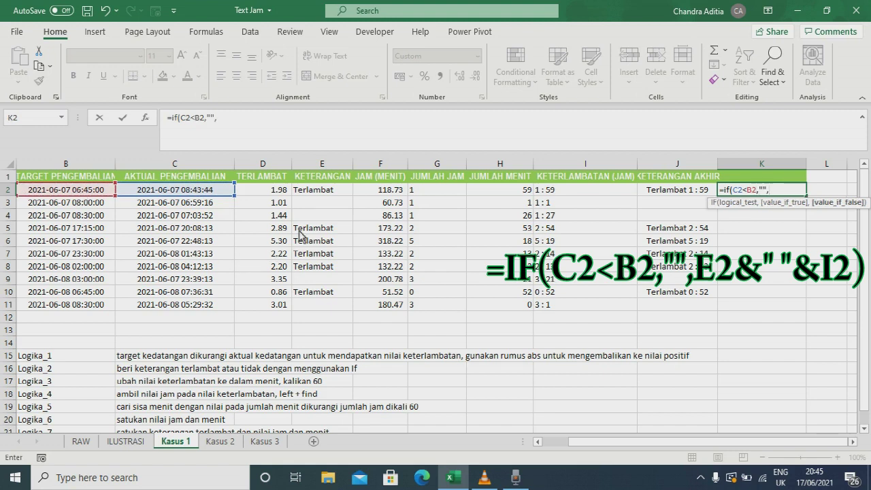
left_click(320, 193)
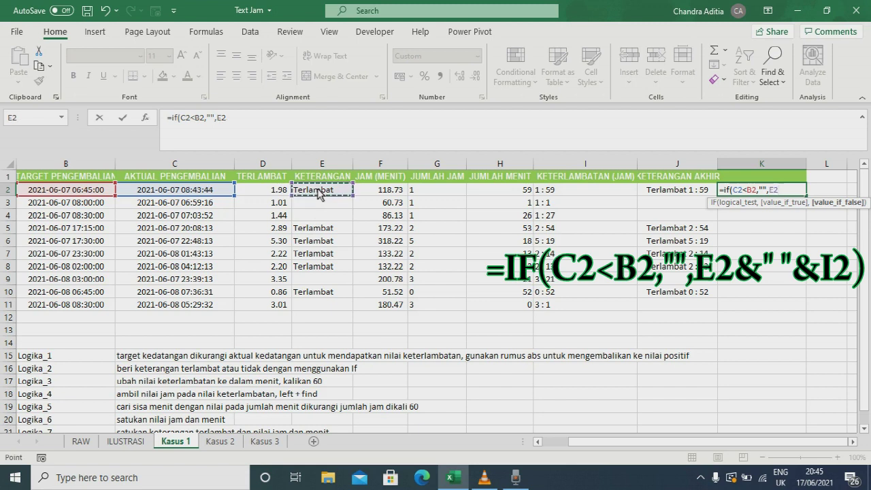
type("&\" \"&")
left_click(543, 192)
key("Return")
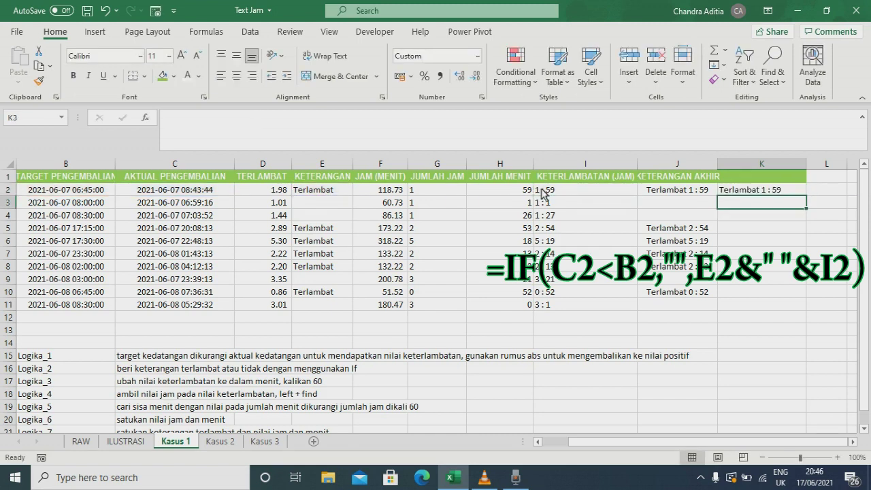
Fill the alternative formula from K2 down to K11 and compare K2 with the KETERANGAN formula in E2
key("Up")
key("shift+Down")
key("shift+Down")
key("shift+Down")
key("shift+Down")
key("shift+Down")
key("shift+Down")
key("shift+Down")
key("shift+Down")
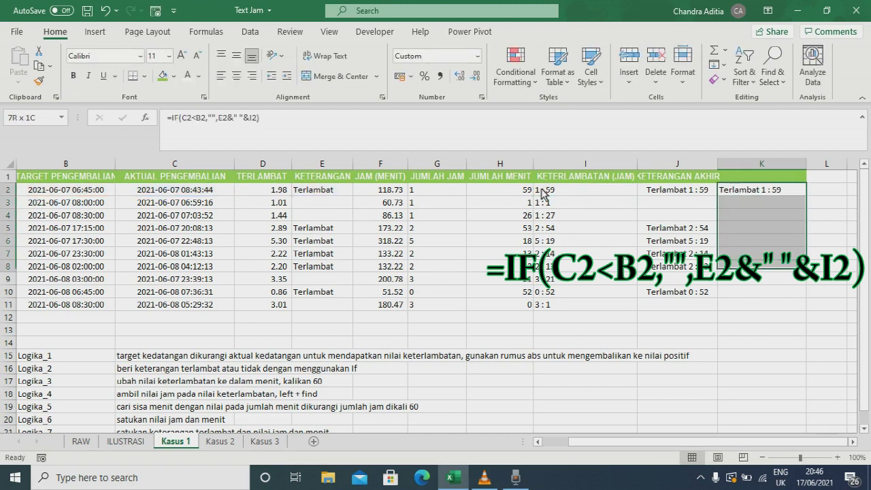
key("shift+Down")
key("ctrl+d")
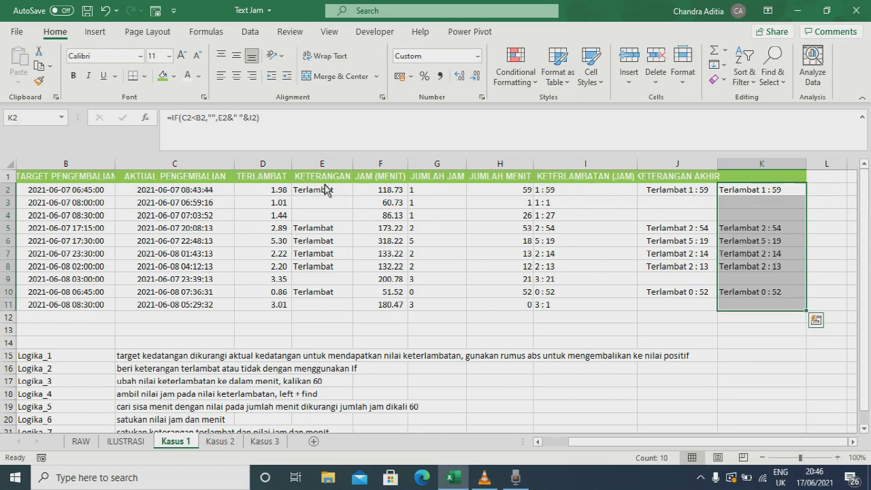
left_click(306, 194)
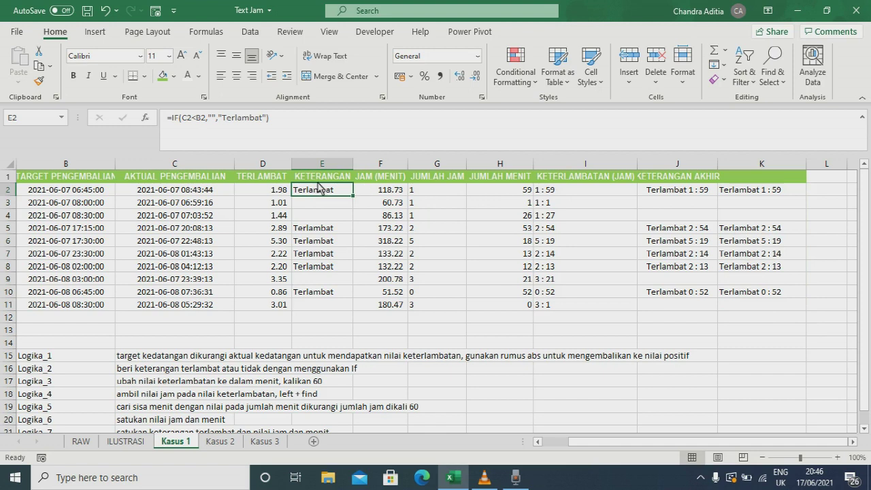
left_click(749, 194)
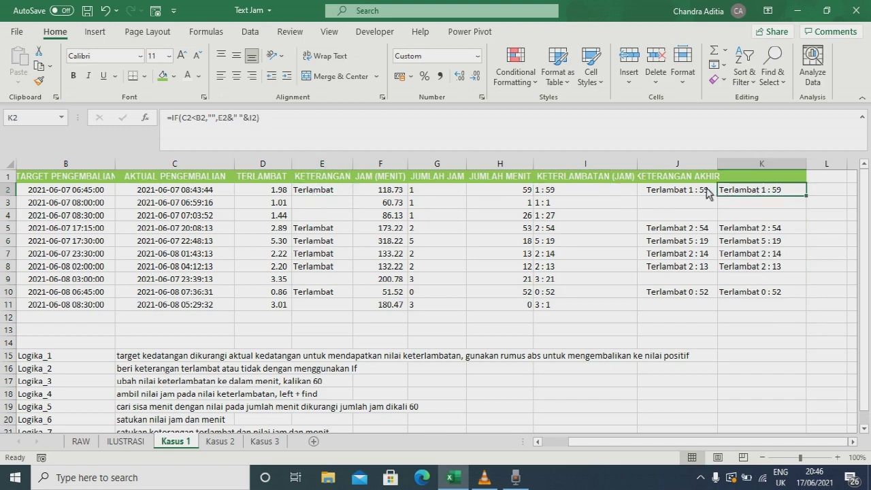
Compare the target and actual return times in B2 and C2 with the formula in K2
left_click(190, 192)
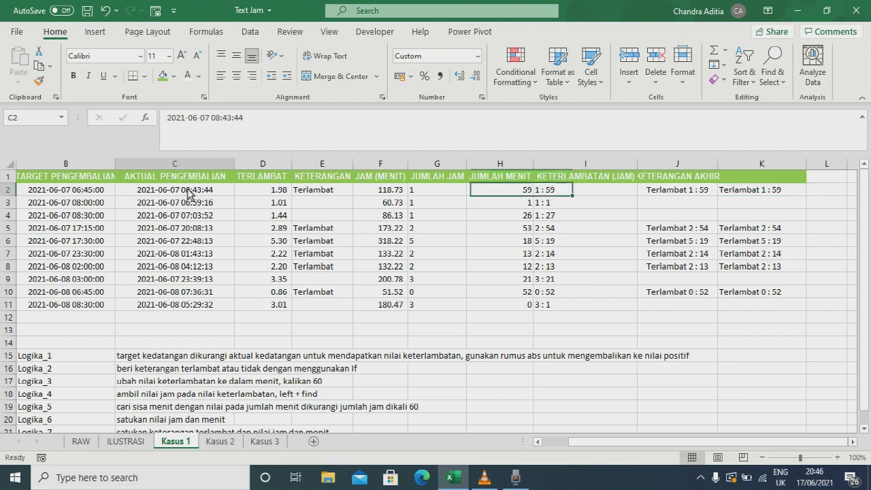
key("Left")
key("Right")
key("Left")
key("Right")
key("Left")
key("Right")
key("Left")
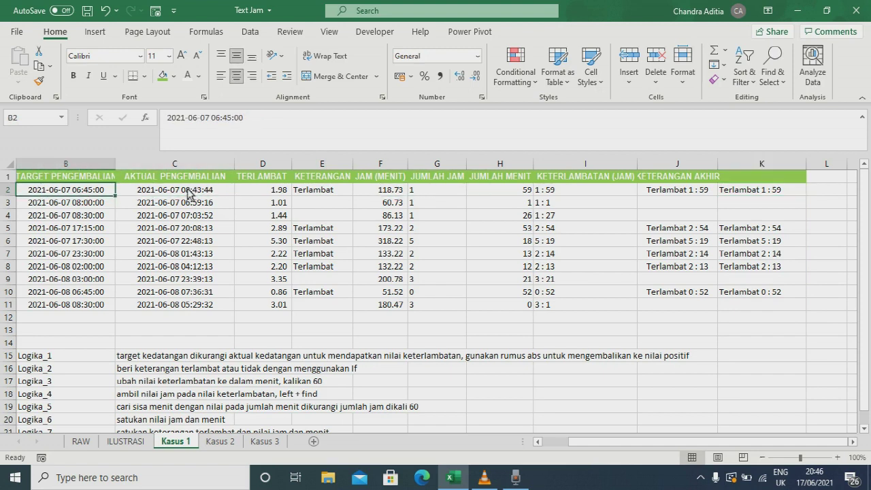
left_click(749, 195)
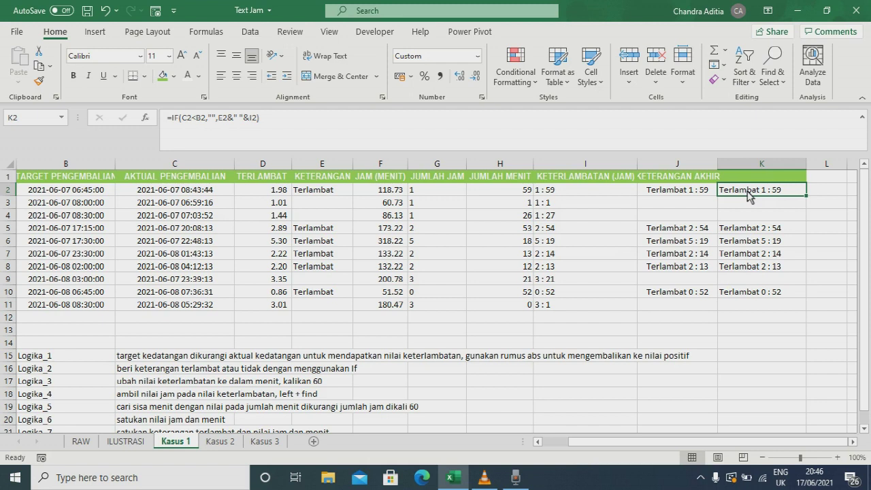
Open the Kasus 2 sheet and widen column E enough to show the full NILAI KETERLAMBATAN header
left_click(221, 443)
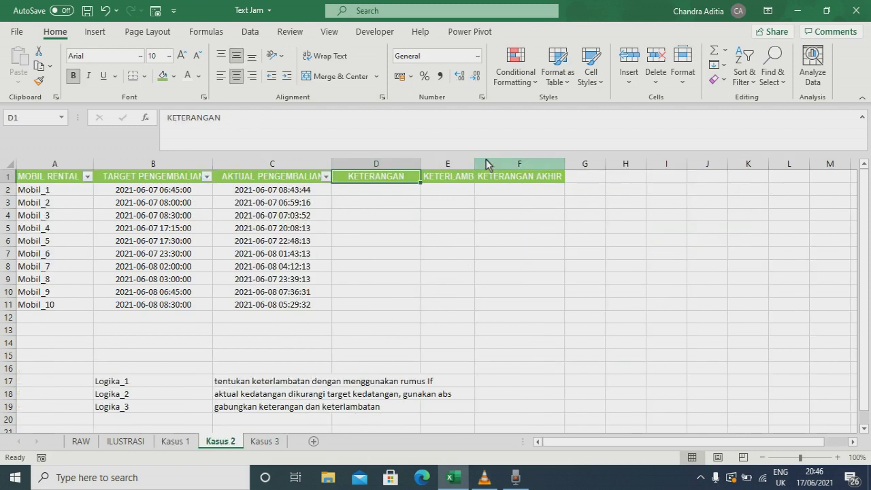
left_click_drag(470, 164, 590, 172)
Enter =IF(C2<B2,"","Terlambat") in D2 under KETERANGAN and fill it down to D11
left_click(397, 193)
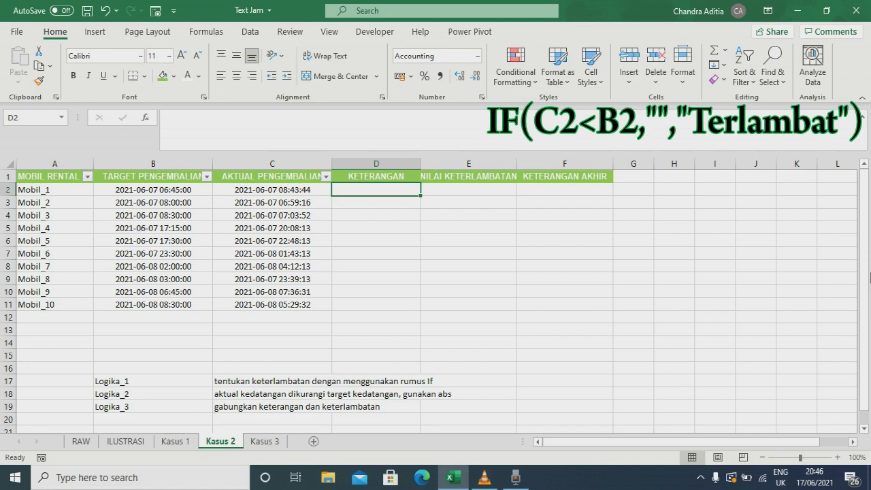
type("=if(")
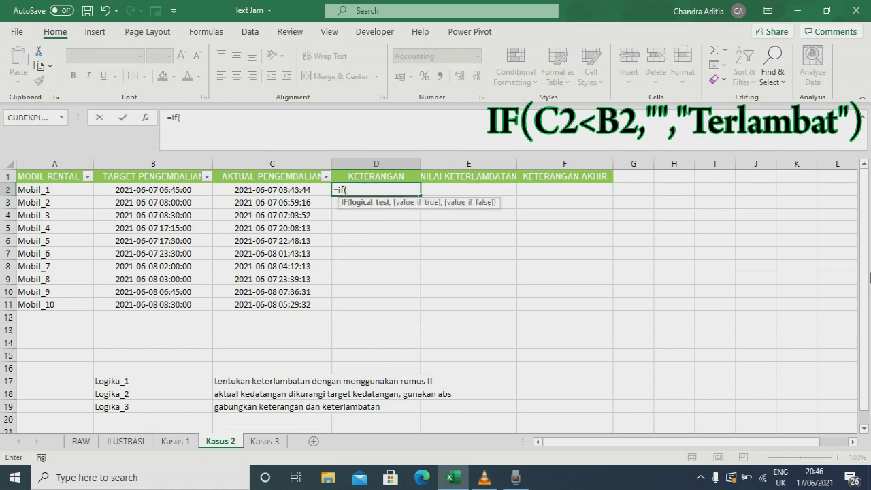
key("Left")
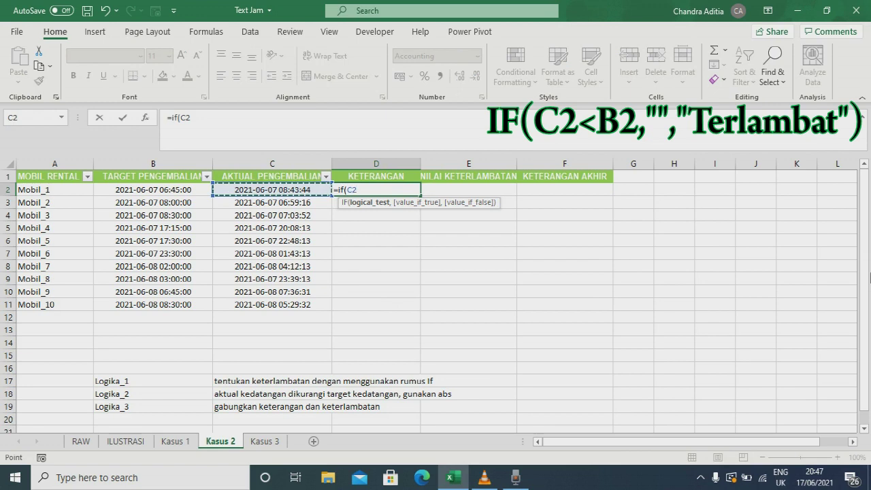
type("<")
key("Left")
key("Left")
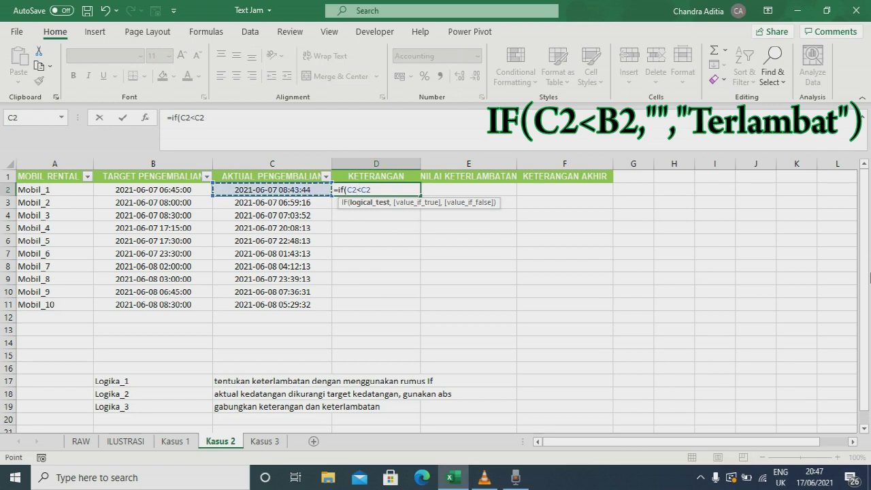
type(",")
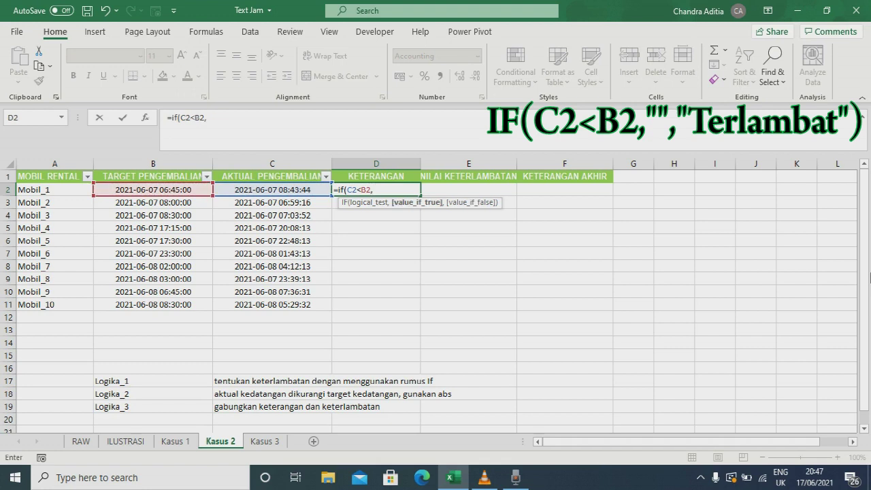
type("\"\",")
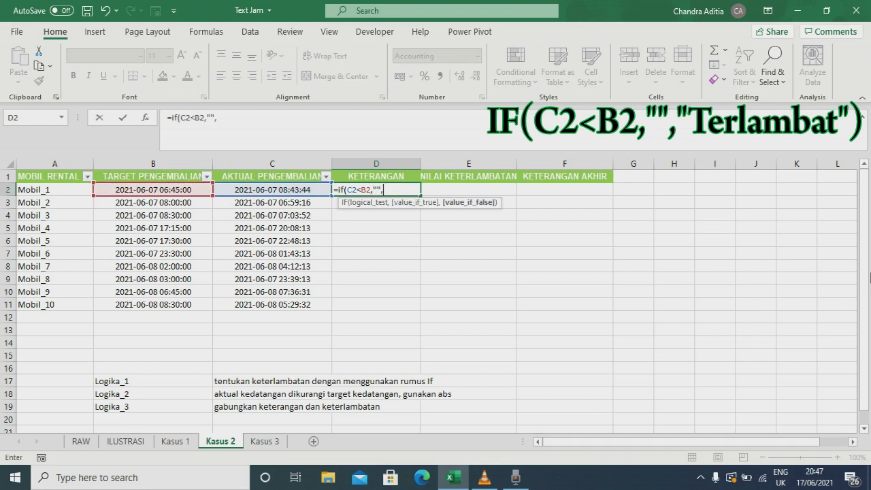
type("\"Terlambat")
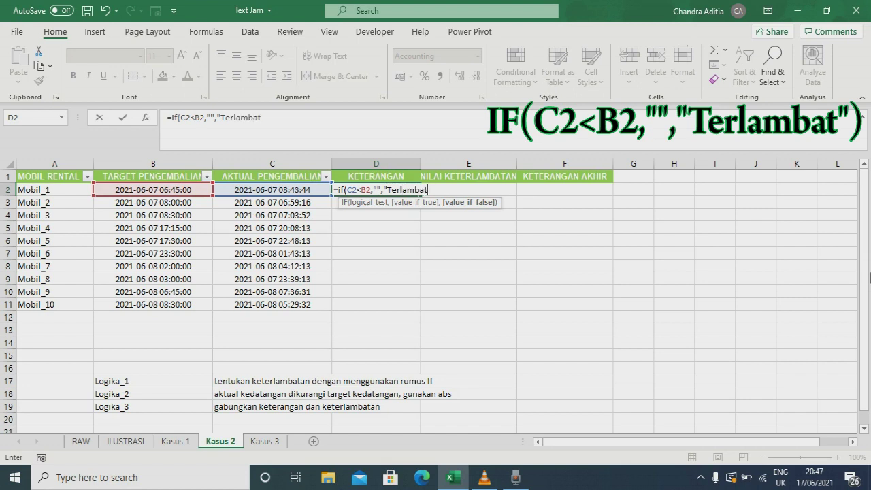
type("\")")
key("Return")
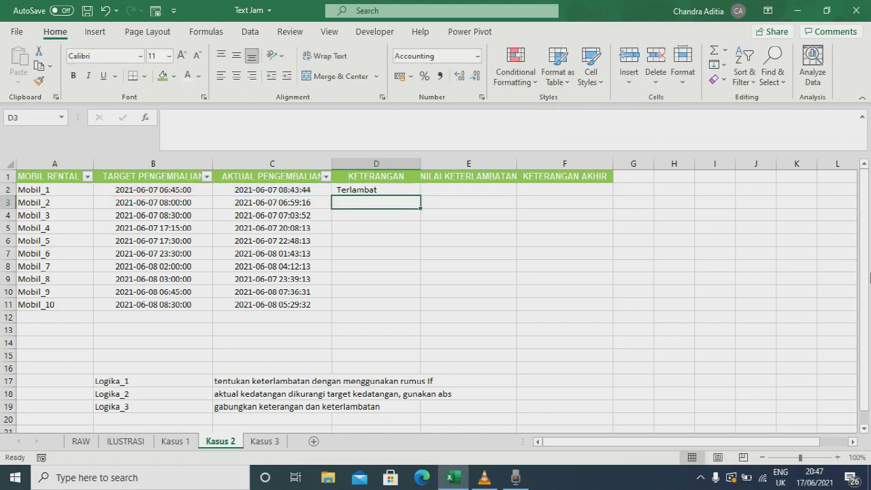
left_click(393, 192)
left_click_drag(420, 196, 408, 312)
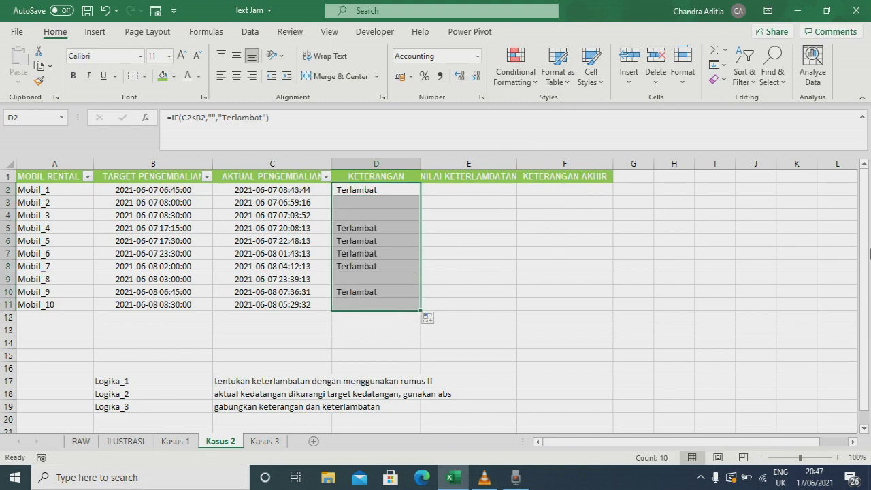
Calculate Mobil_1's lateness in E2 under NILAI KETERLAMBATAN with the formula =C2-B2
left_click(491, 195)
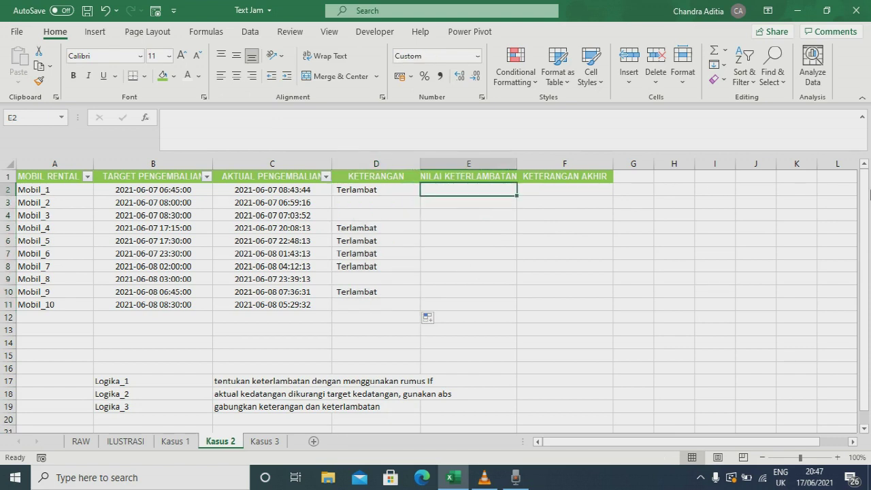
type("=")
key("Left")
key("Left")
type("-")
key("Left")
key("Left")
key("Left")
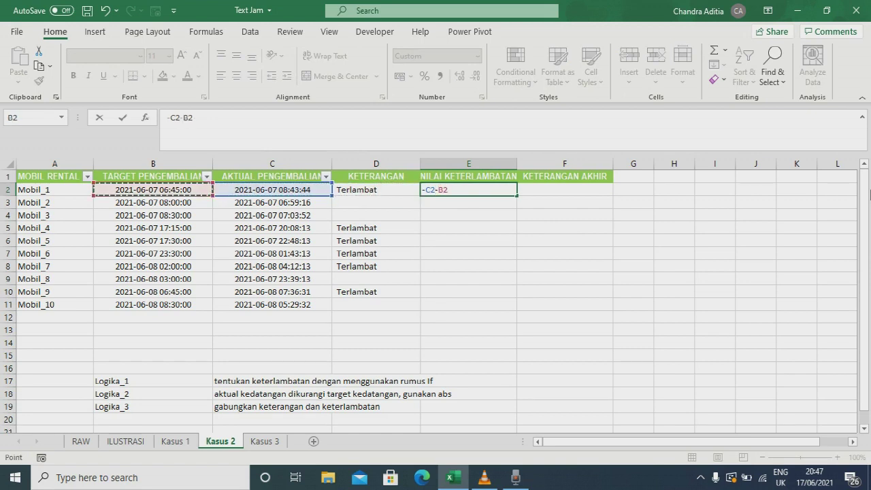
key("Return")
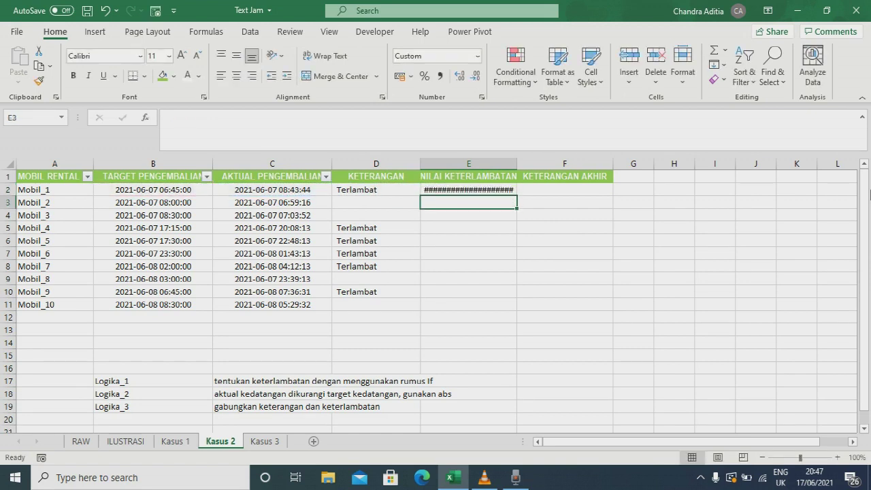
key("Up")
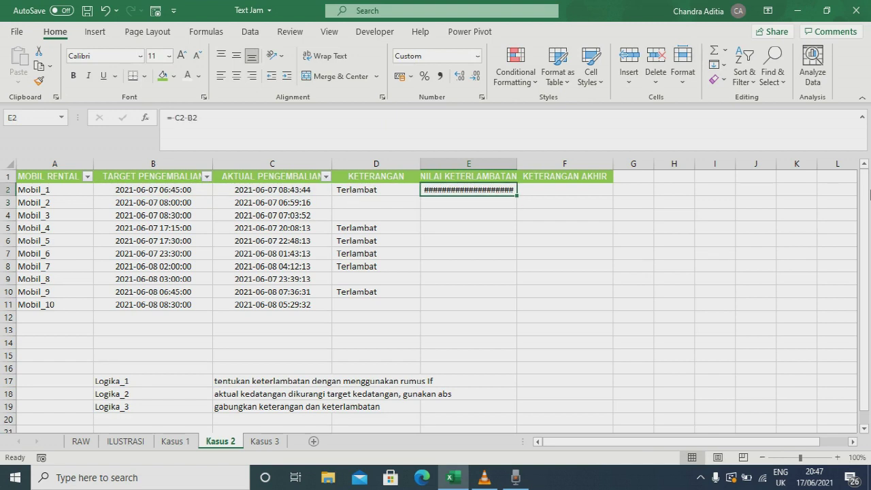
left_click(187, 121)
key("Return")
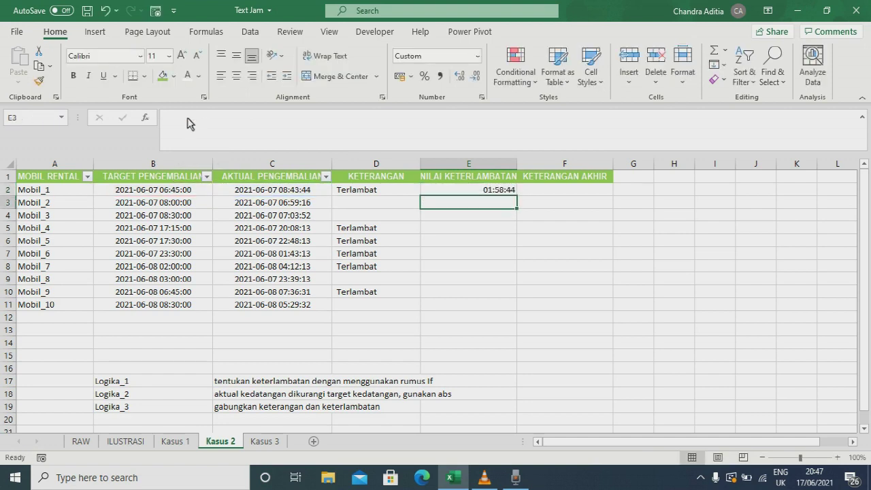
key("Up")
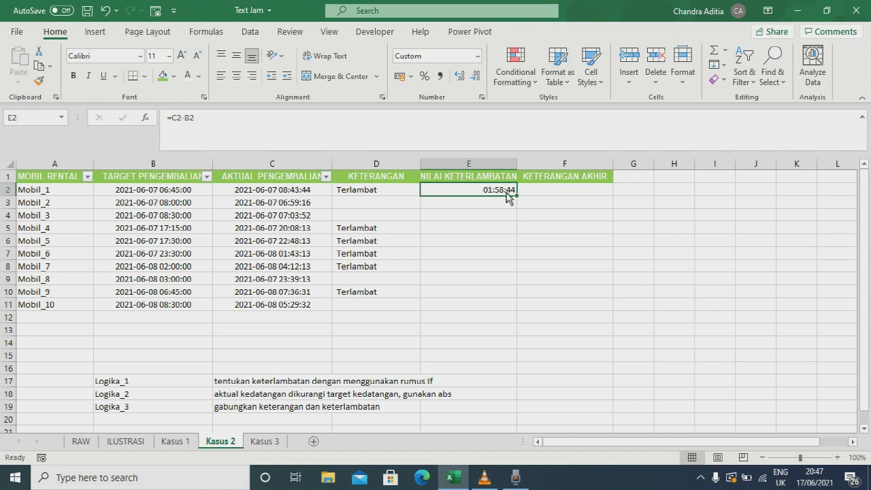
Fill the subtraction formula from E2 down to E11 and inspect the Mobil_2 cell and the whole column
left_click_drag(517, 196, 504, 313)
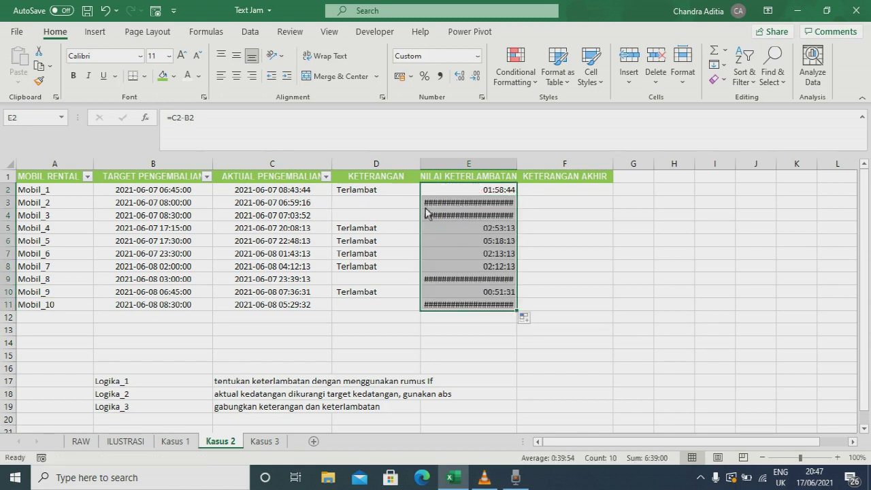
left_click(473, 205)
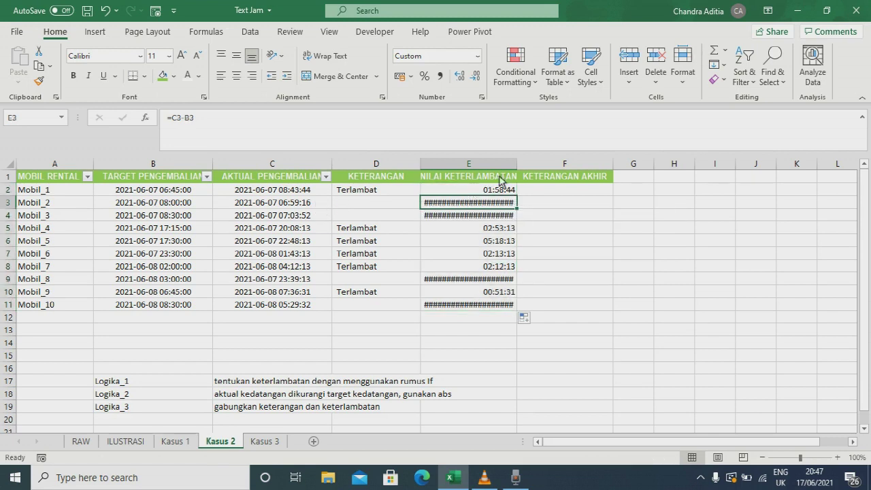
left_click_drag(477, 191, 470, 306)
Wrap the subtraction in E2 in ABS, making it =ABS(C2-B2), and fill it down to E11
left_click(461, 193)
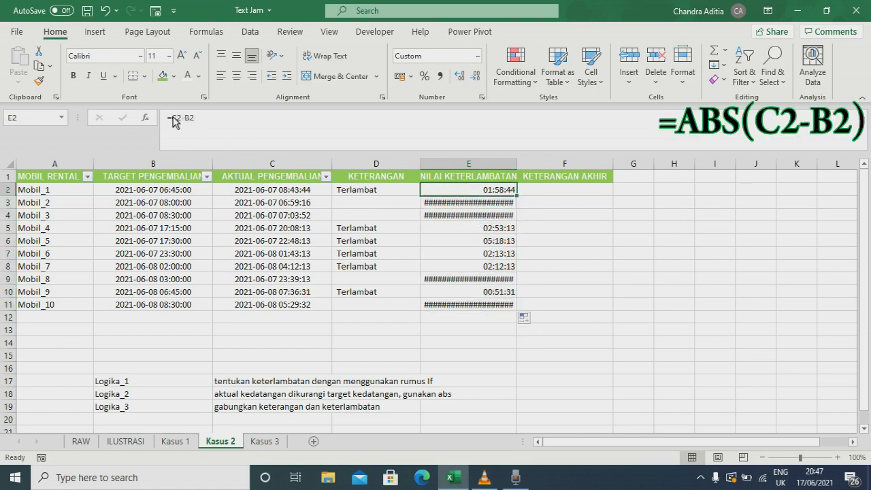
left_click(171, 118)
type("abs(")
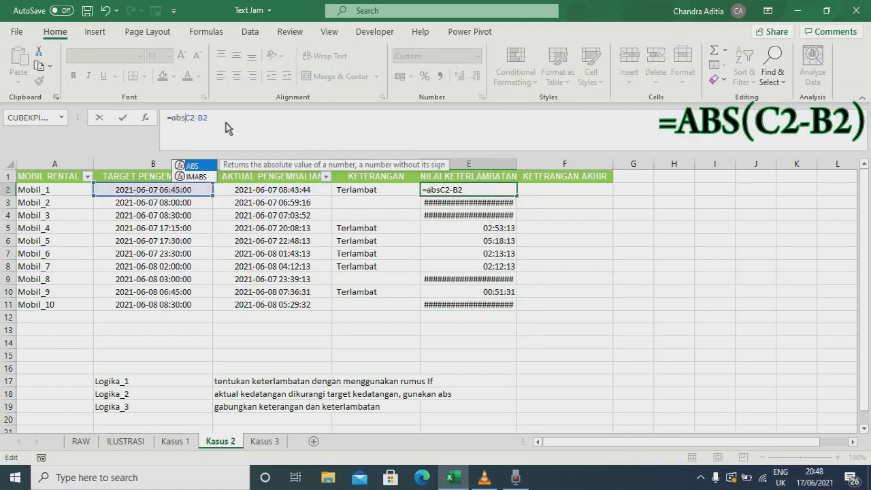
type(")")
key("Return")
key("Up")
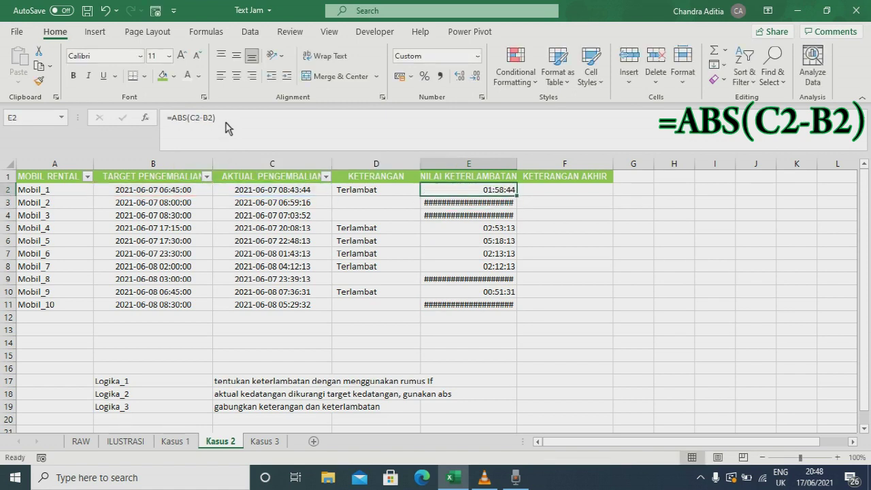
key("ctrl+shift+Down")
key("ctrl+d")
key("Up")
key("Down")
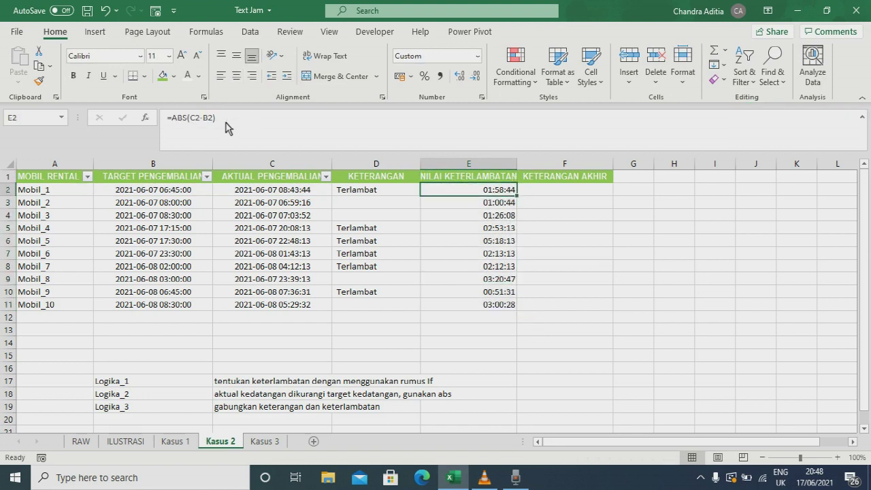
key("Up")
key("Down")
Join the remark and lateness value in F2 under KETERANGAN AKHIR with the formula =D2&" "&E2
key("Right")
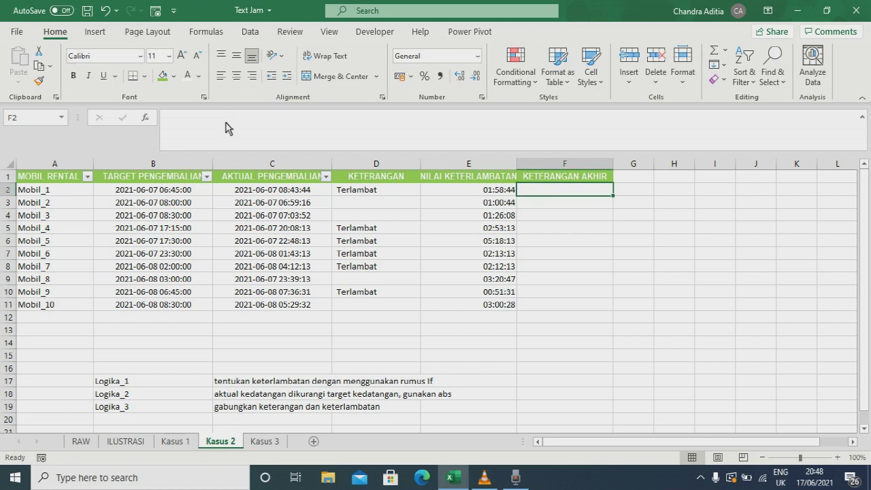
type("=")
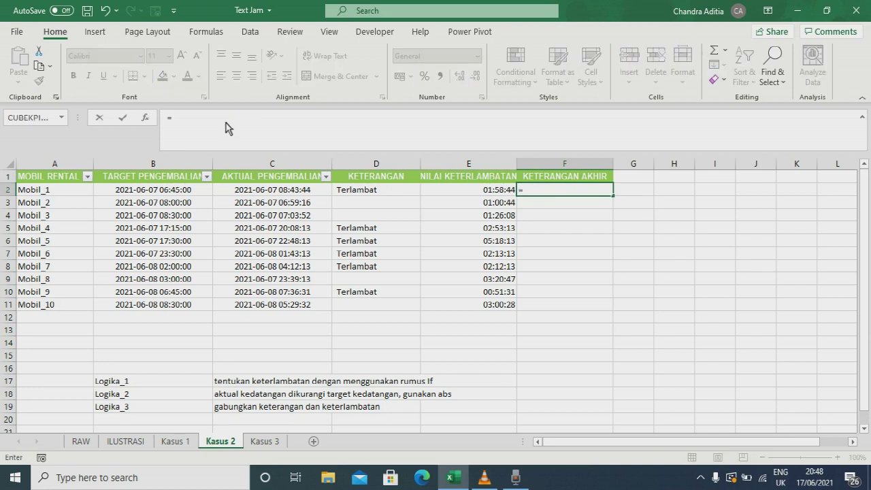
key("Left")
key("Left")
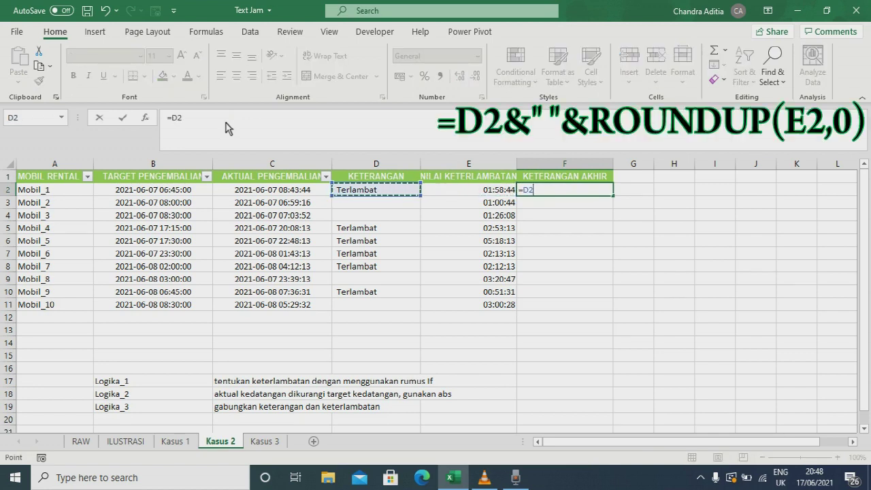
type("&\" \"&")
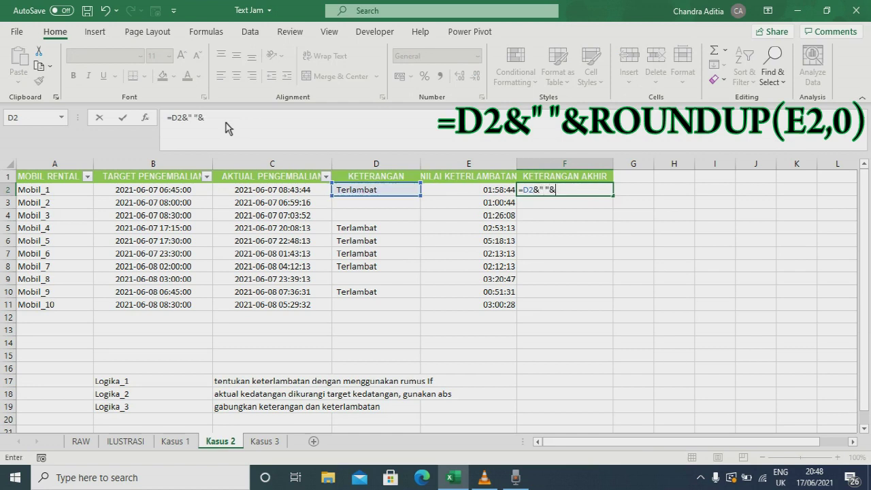
type("E2")
key("Return")
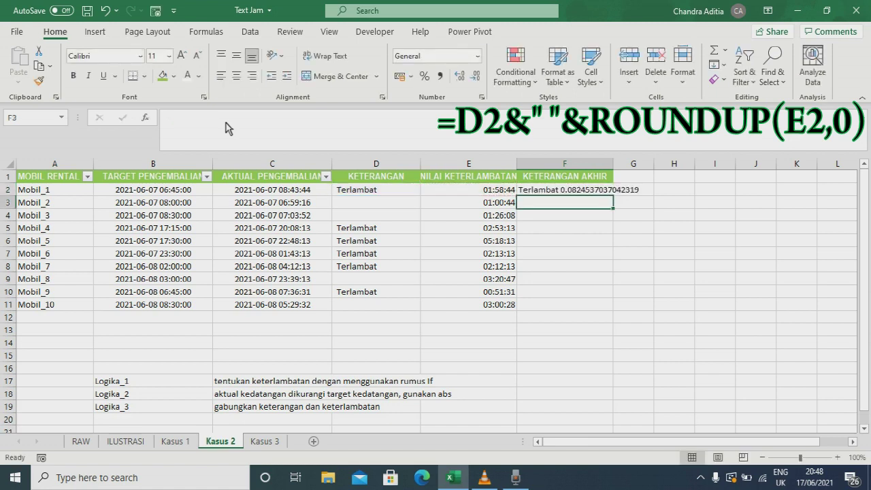
Round up the lateness value in F2 with the formula =D2&" "&ROUNDUP(E2,0) and fill it down to F11
key("Up")
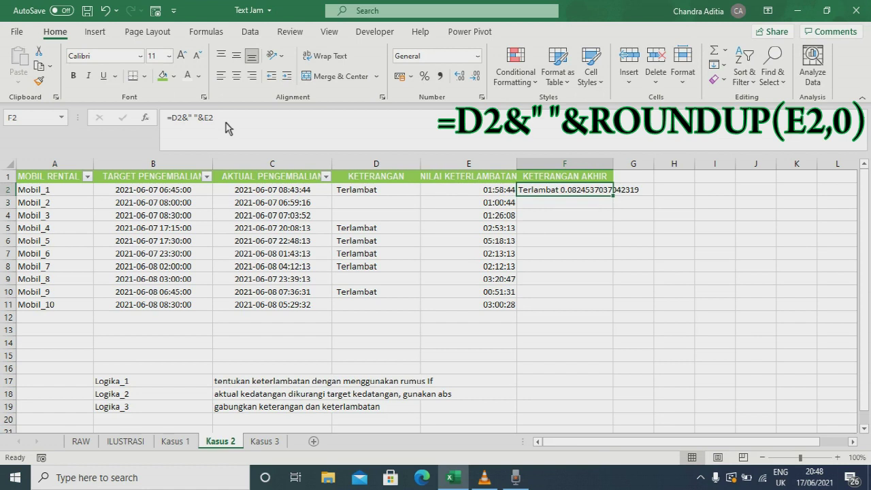
left_click(204, 119)
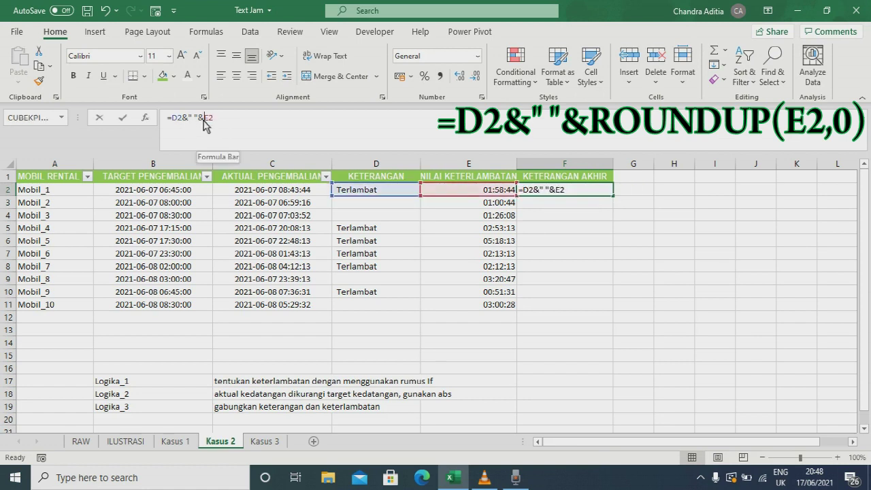
type("round")
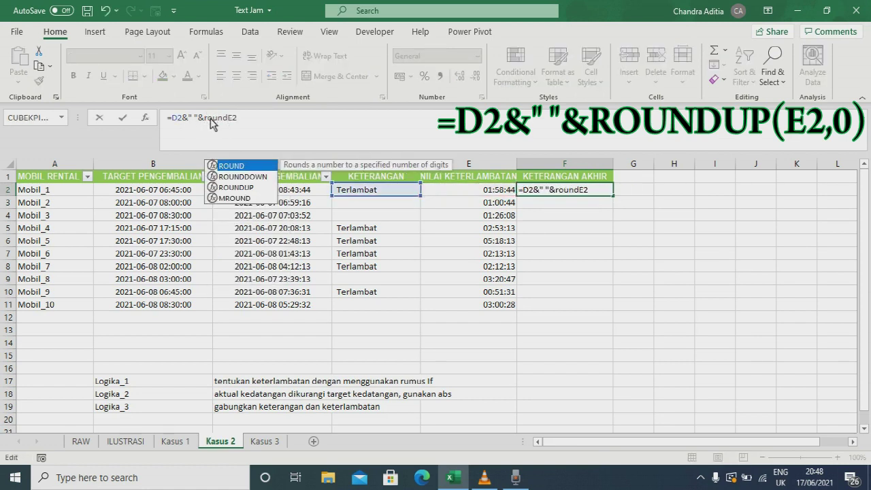
type("up(E2")
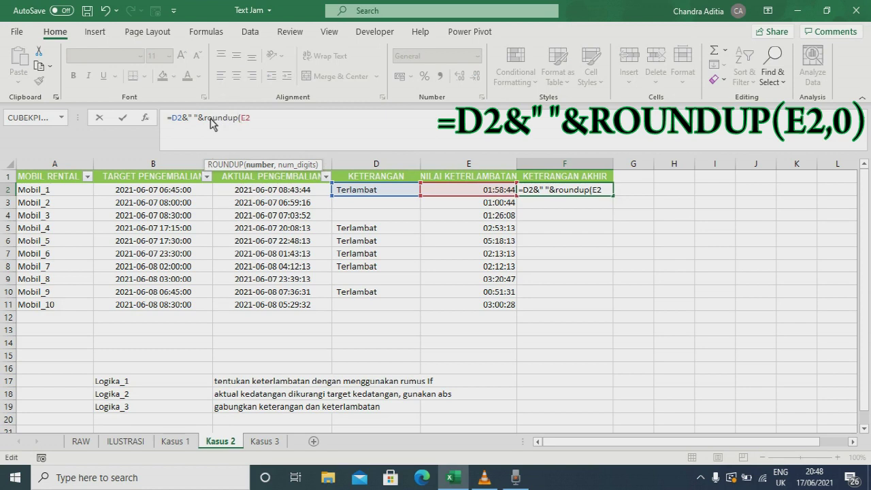
type(",0)")
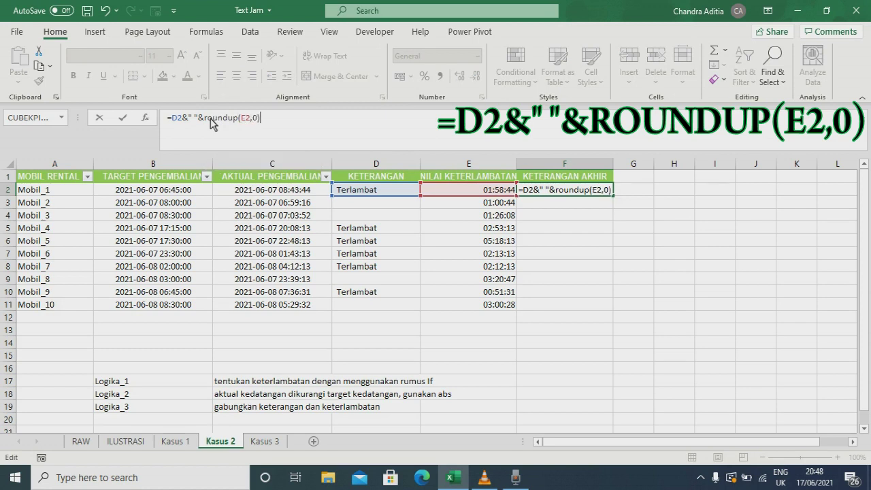
key("Return")
key("Up")
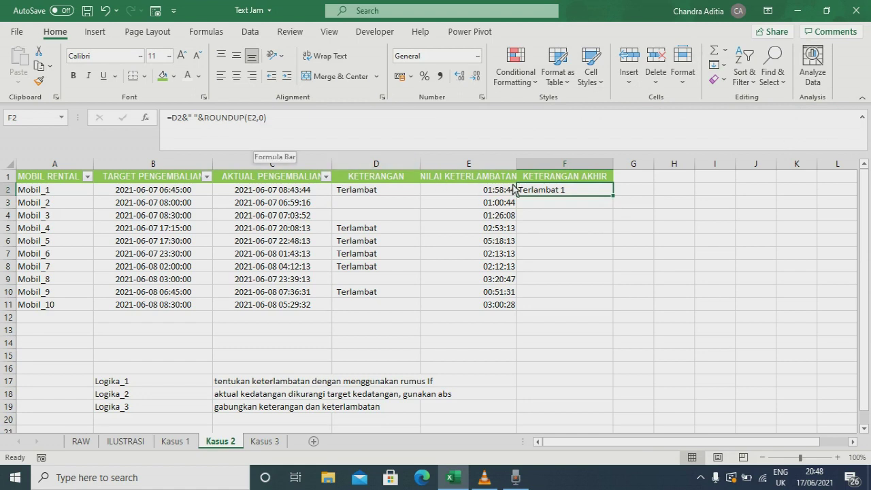
left_click_drag(612, 196, 595, 316)
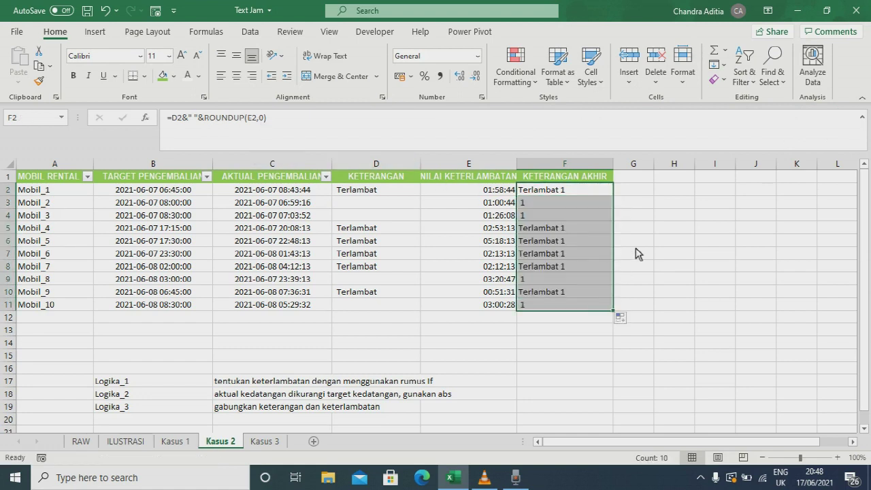
left_click(557, 191)
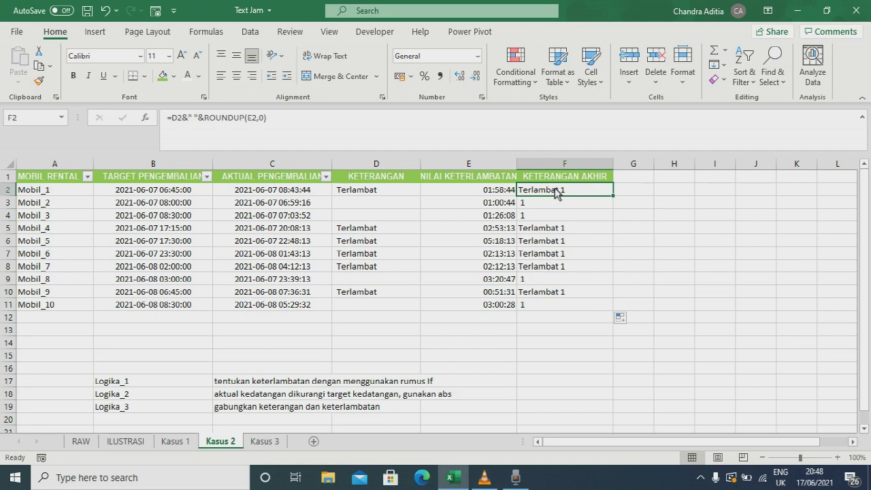
left_click_drag(377, 165, 452, 171)
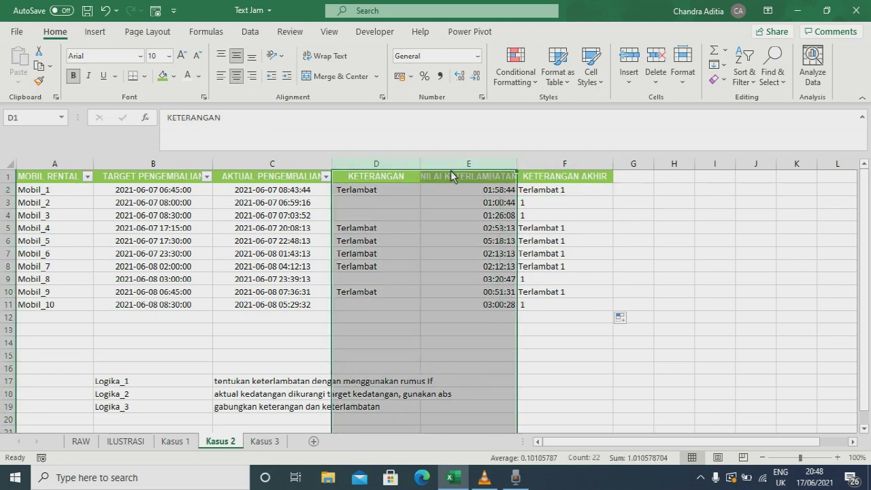
left_click(575, 190)
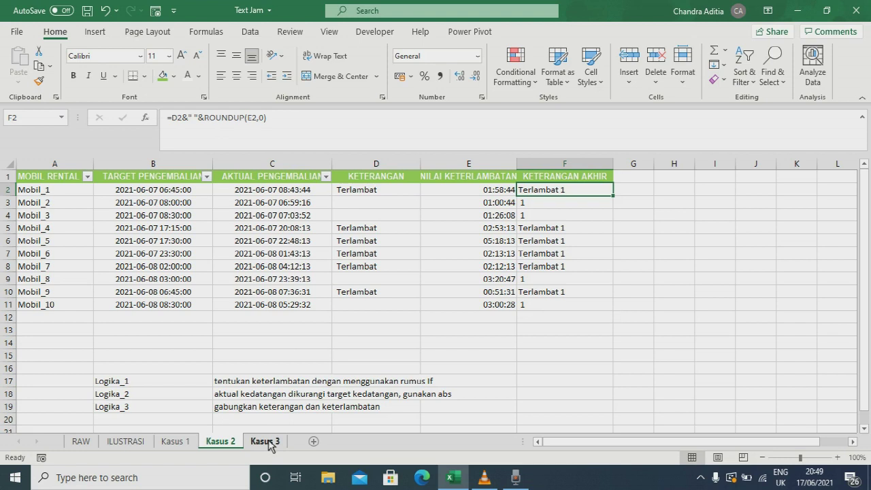
Review the Kasus 3 layout against the Kasus 1 formulas and the sample KETERANGAN AKHIR remarks in D2:D11 on ILUSTRASI
left_click(266, 442)
left_click(392, 189)
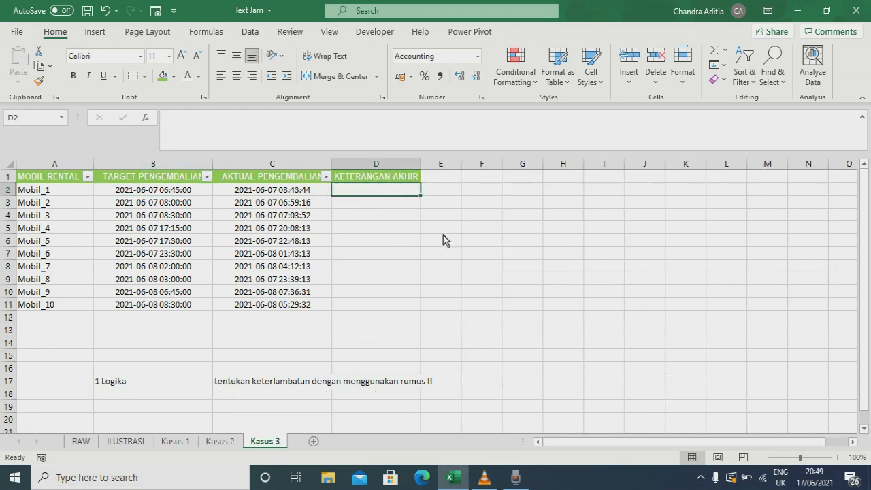
left_click(177, 441)
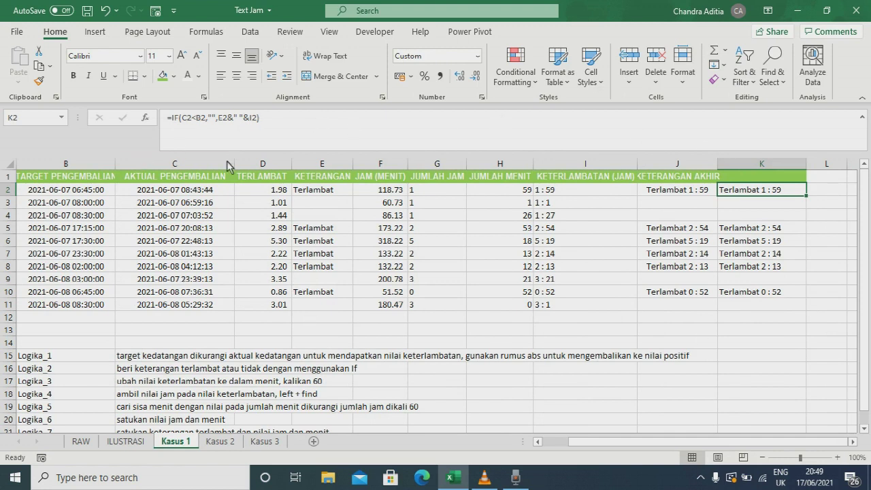
left_click(265, 442)
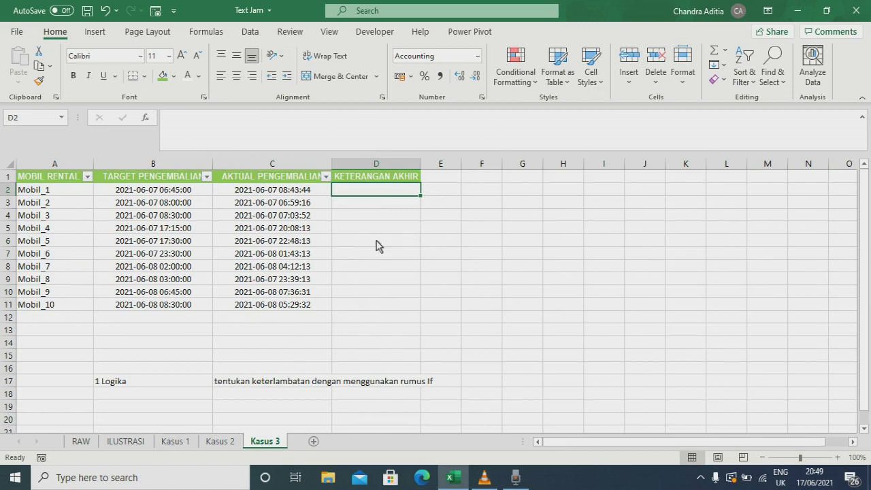
left_click(134, 444)
left_click_drag(401, 192, 387, 302)
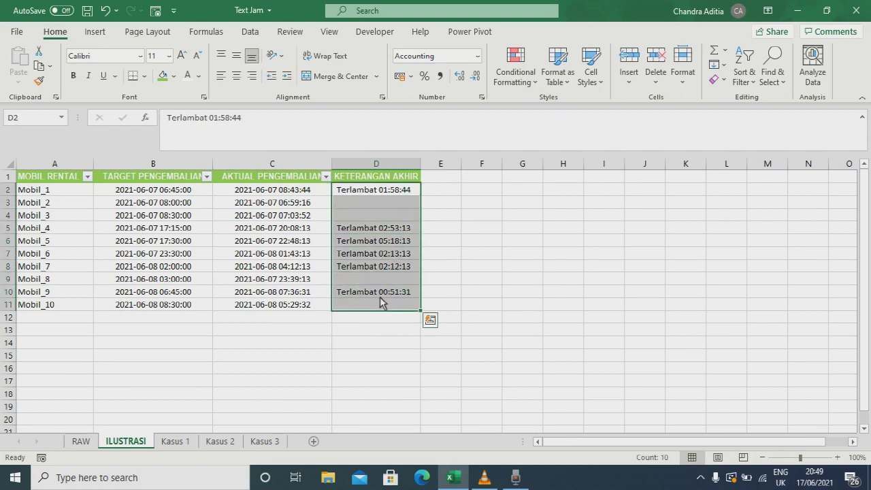
left_click(266, 441)
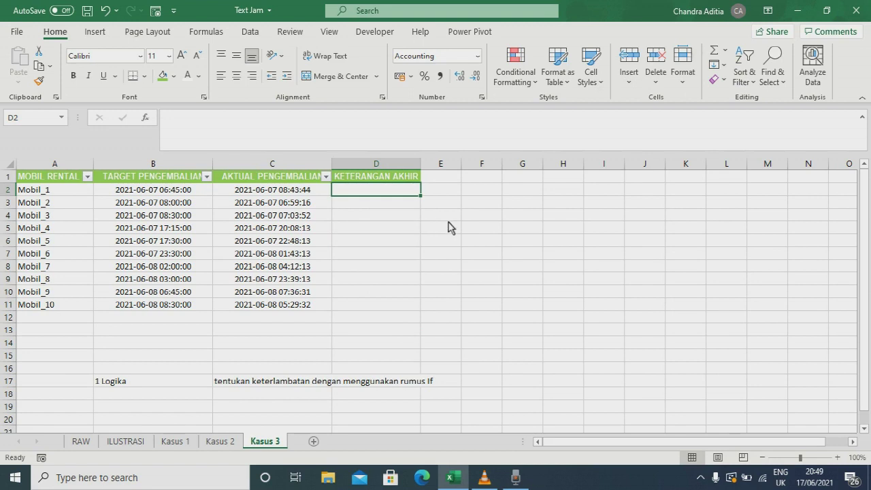
Begin an IF formula in D2 of Kasus 3 that blanks on-time returns and labels late ones: =IF(C2<B2,"","Pengembalian "&
type("=if(")
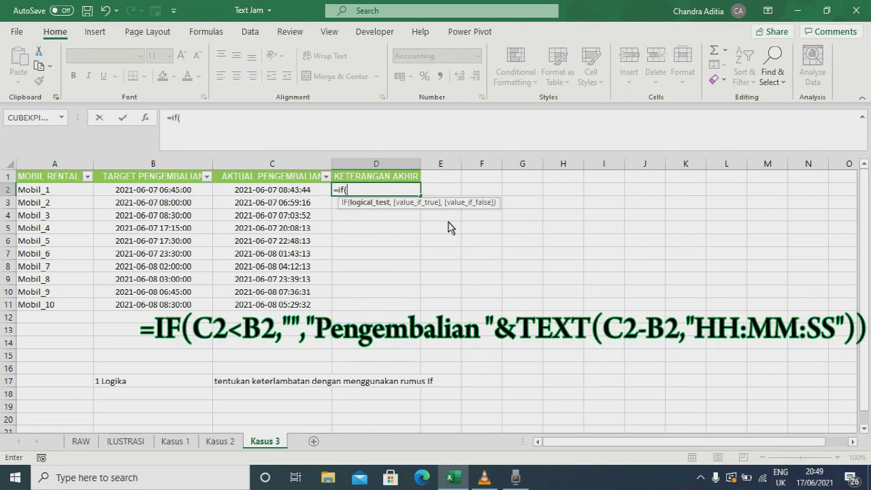
key("Left")
type("<")
key("Left")
key("Left")
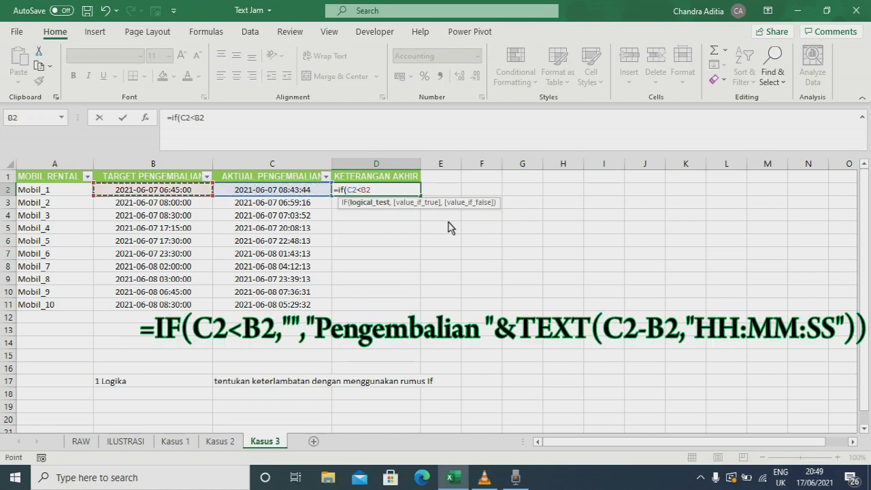
type(",\"\",")
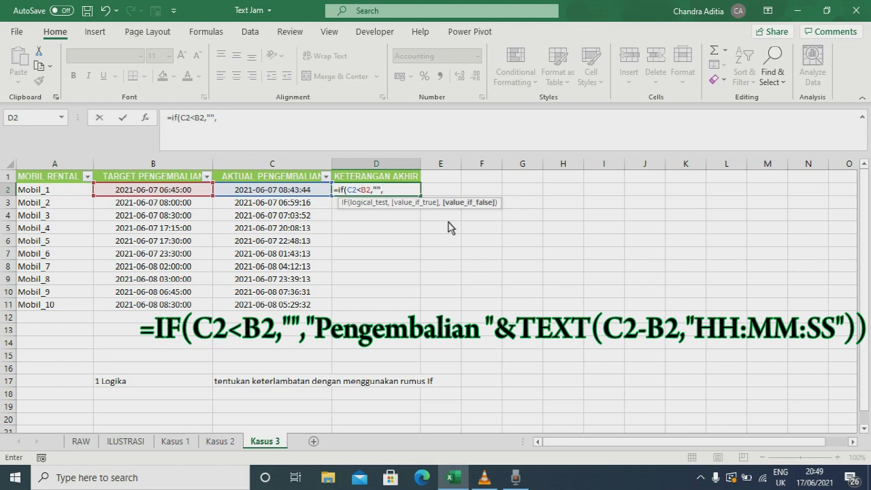
type("\"Pengembalian")
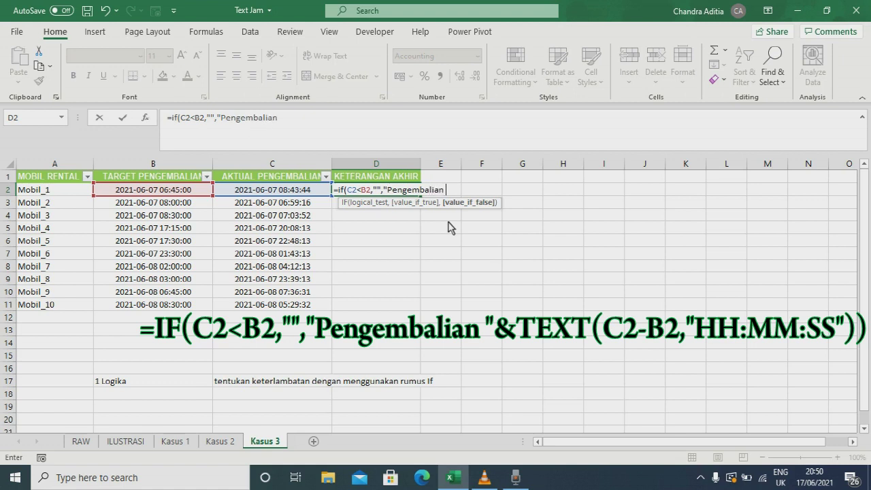
type(" \"&")
Complete the D2 formula with TEXT(C2-B2,"HH:MM:SS") and widen column D to fit the remark
type("text")
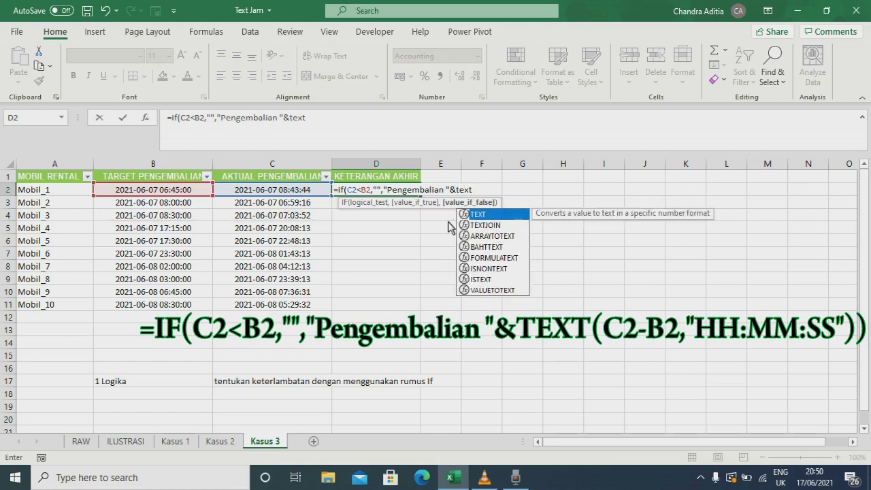
type("(")
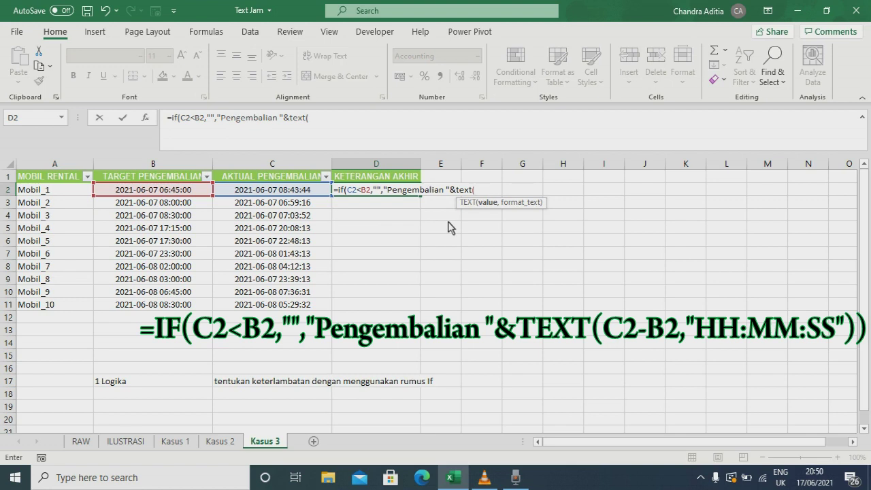
key("Left")
type("-")
key("Left")
key("Left")
type(",")
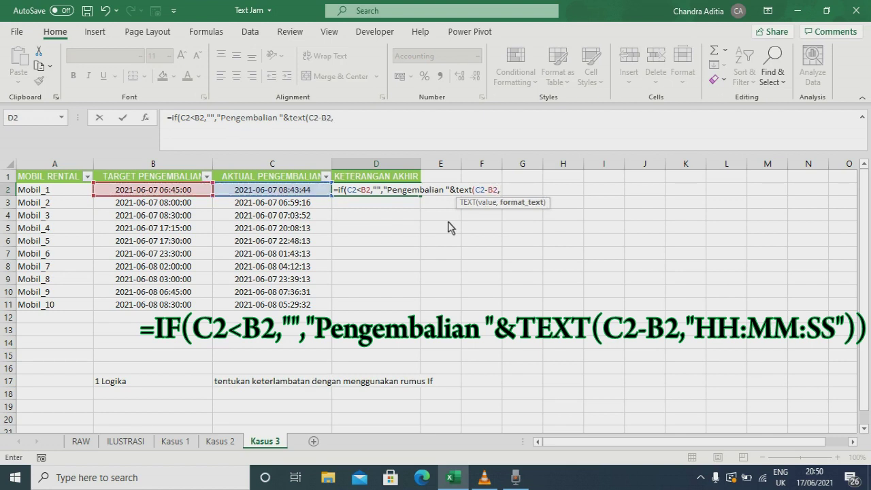
type("\"HH:MM")
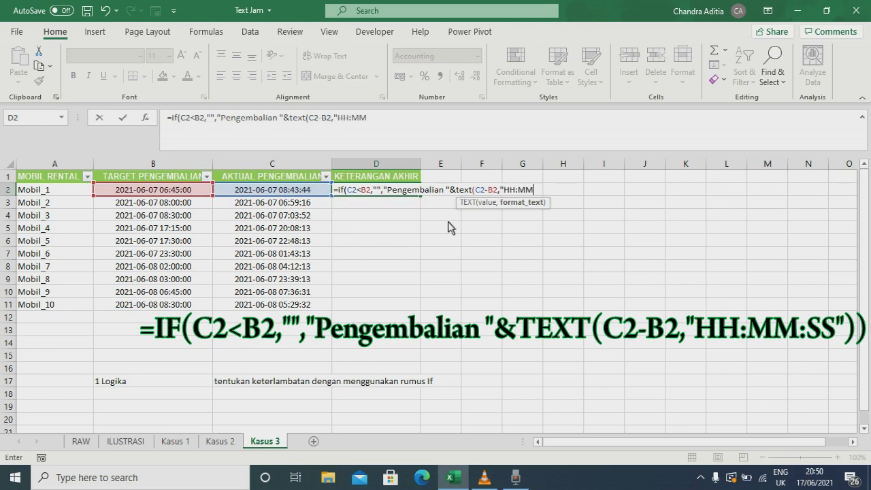
type(":SS\")")
key("Return")
key("Return")
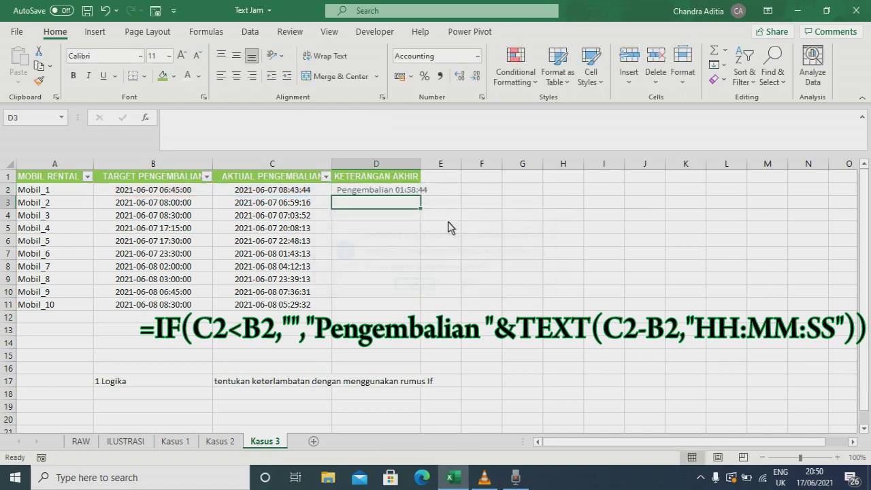
key("Up")
left_click_drag(421, 164, 436, 164)
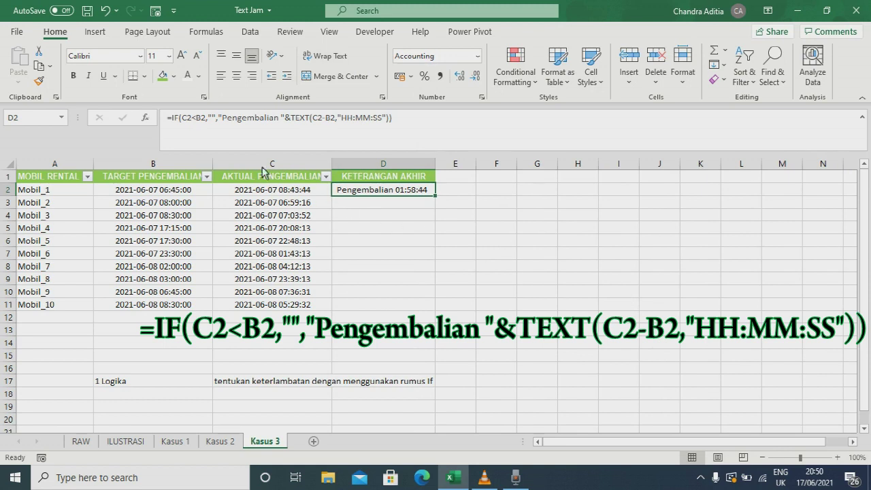
Examine the logical test and TEXT part of the D2 formula and compare it with the Kasus 1 sheet
left_click(198, 122)
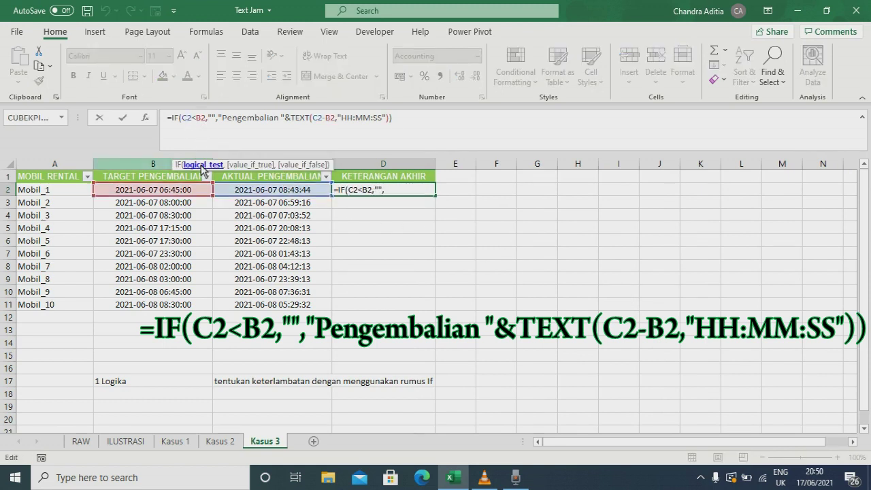
left_click(201, 165)
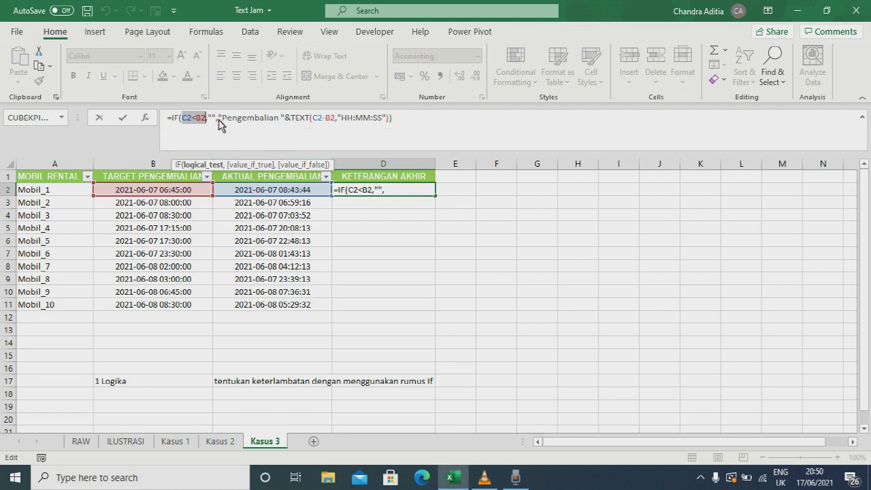
left_click_drag(292, 123, 388, 123)
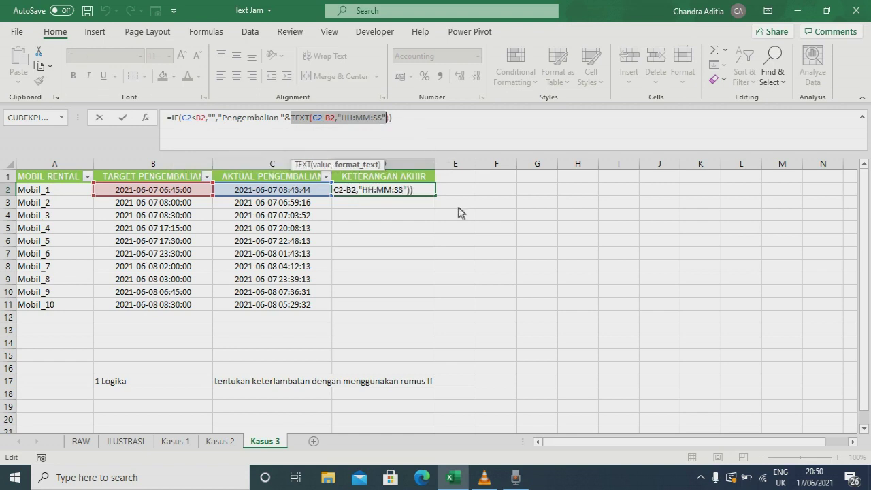
key("Escape")
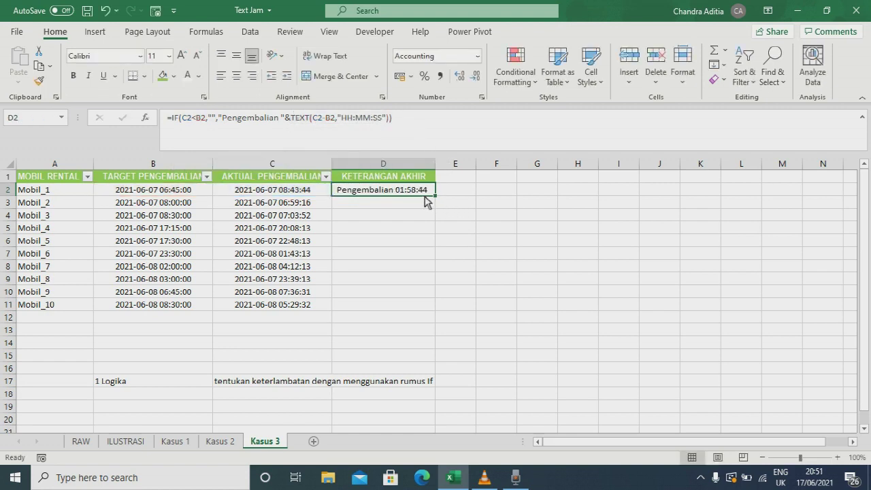
left_click(182, 443)
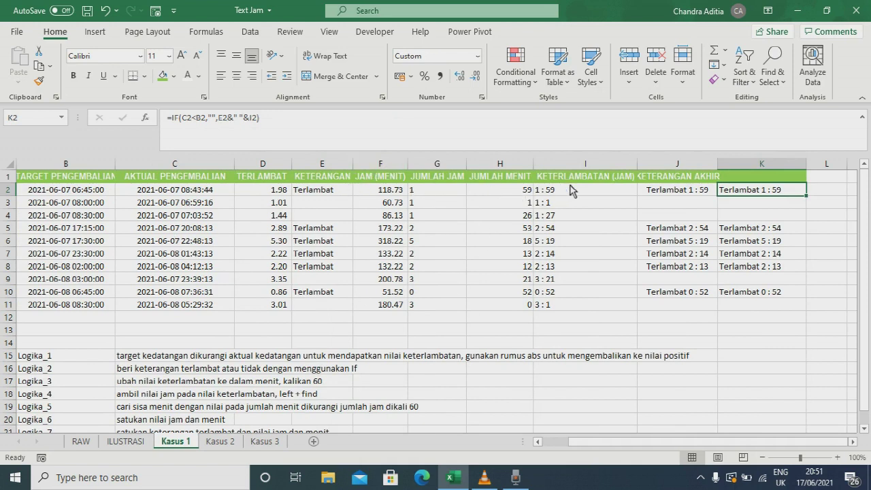
left_click(265, 443)
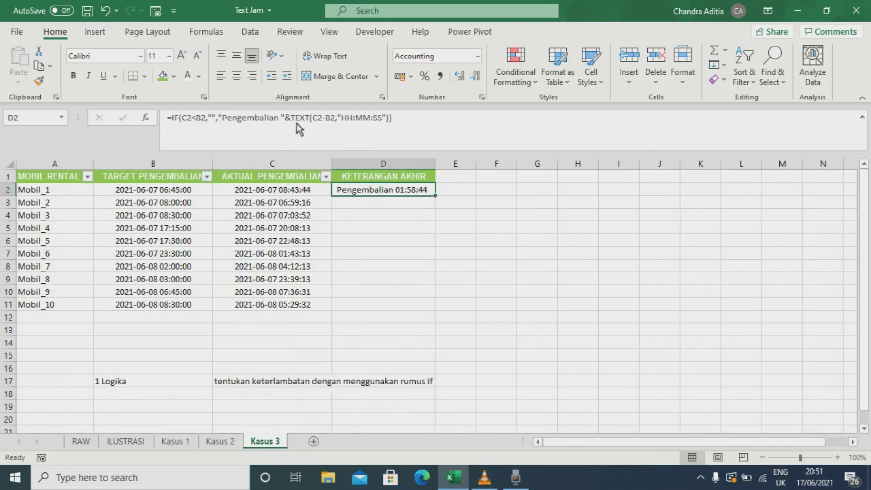
left_click_drag(291, 119, 392, 129)
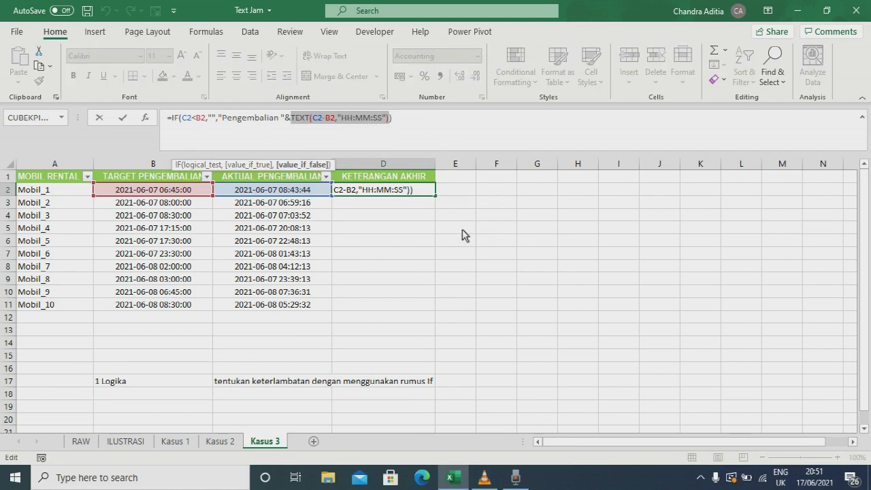
left_click(287, 231)
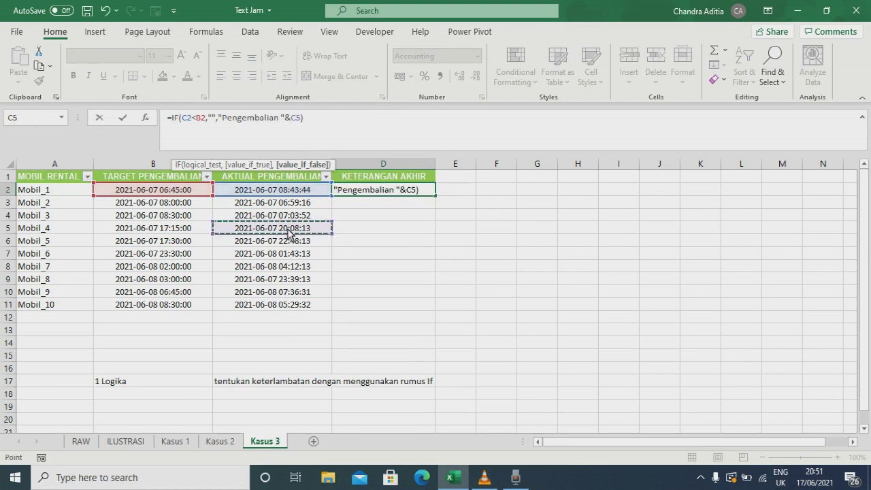
key("Escape")
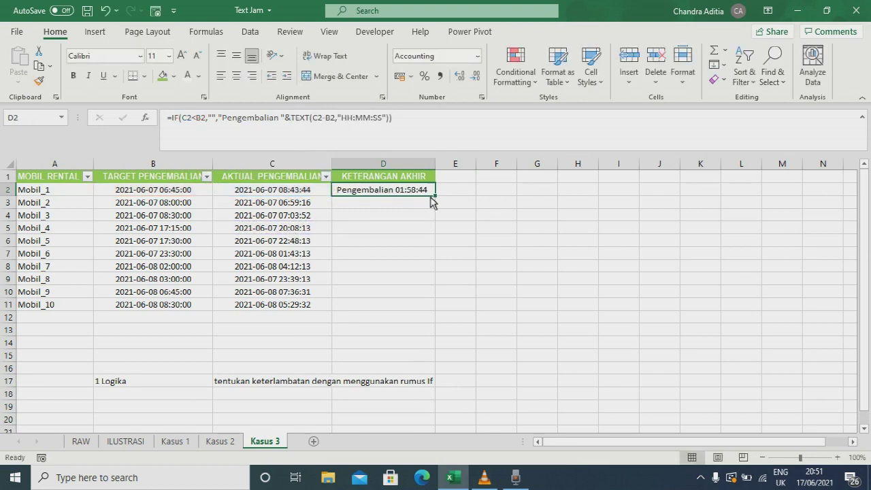
Fill the KETERANGAN AKHIR formula from D2 down to D11 on Kasus 3
left_click_drag(435, 195, 421, 308)
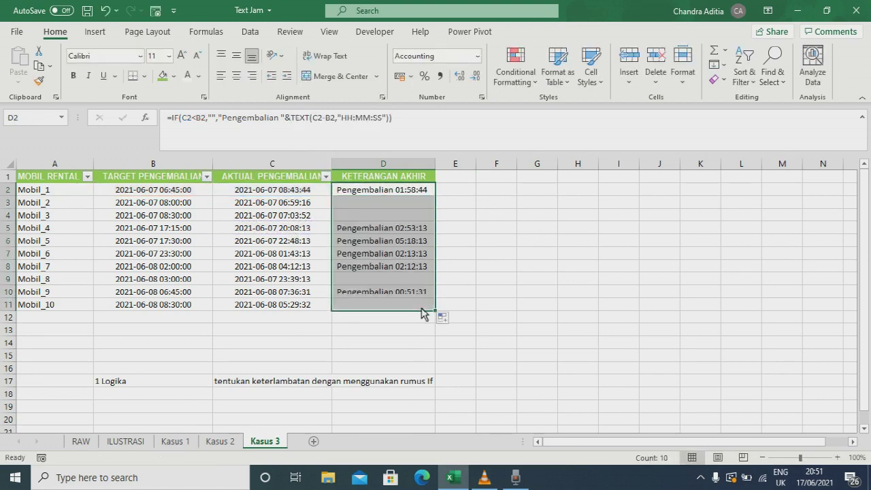
Check the filled KETERANGAN AKHIR formulas in D3 and D11, and examine the TEXT part of the D2 formula
left_click(402, 202)
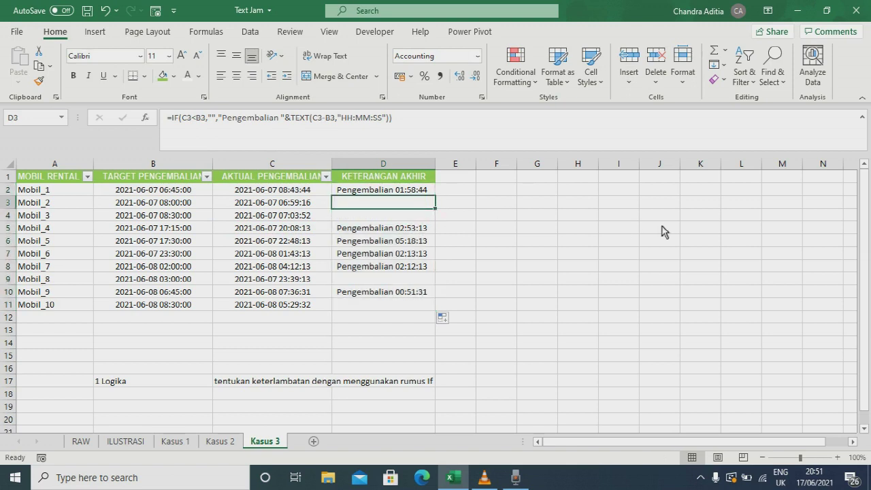
left_click(395, 308)
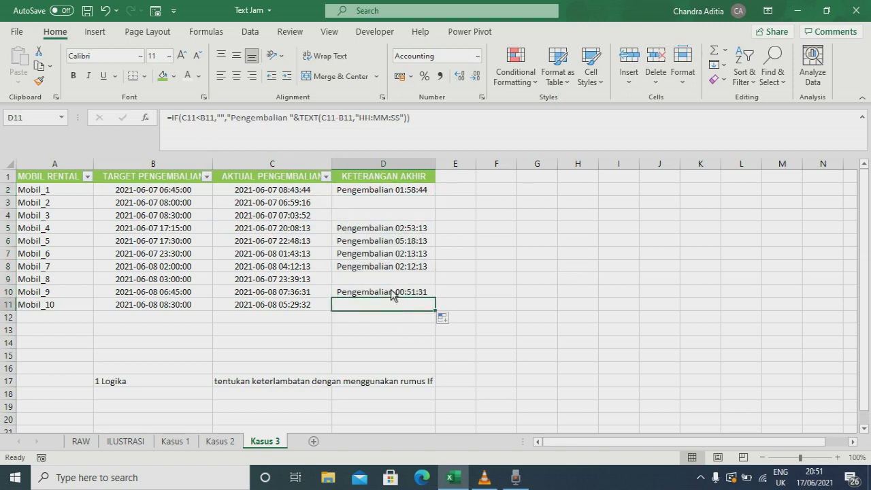
left_click(399, 195)
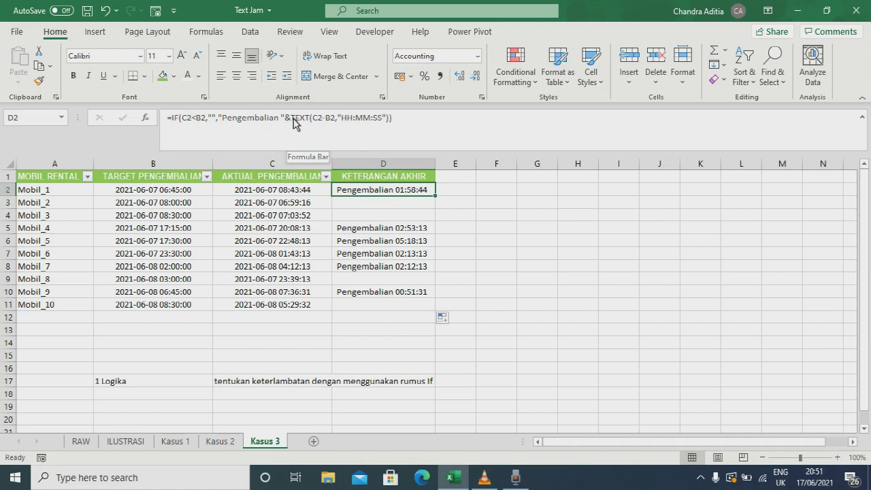
left_click(293, 122)
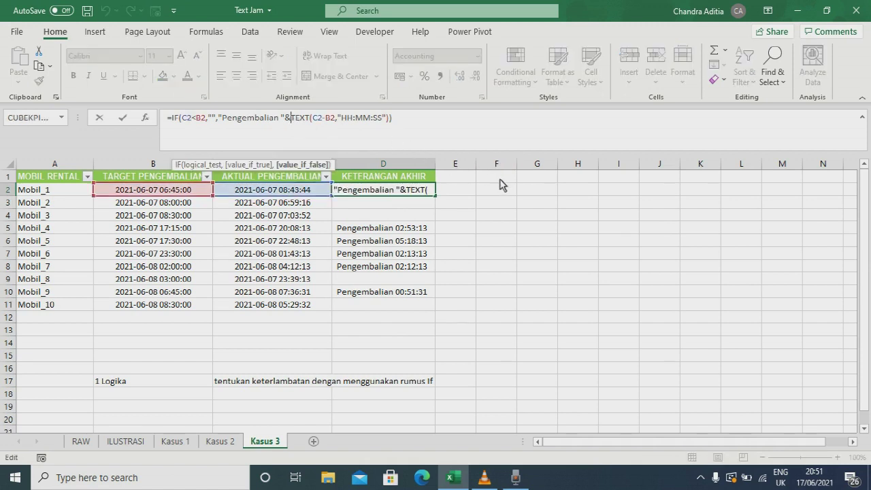
key("ctrl+Return")
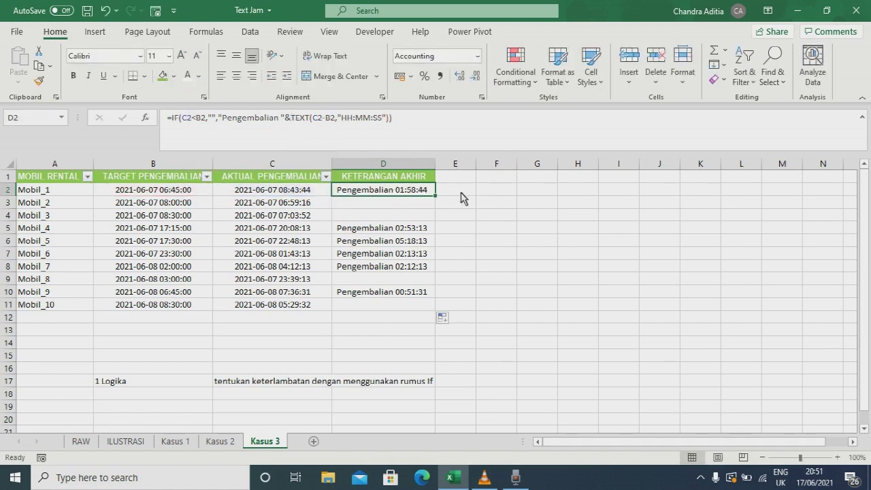
Enter =TEXT(C2-B2,"HH:MM:SS") in E2 of Kasus 3 as a standalone duration formula and compare it with the D2 formula
left_click(460, 195)
type("=tex")
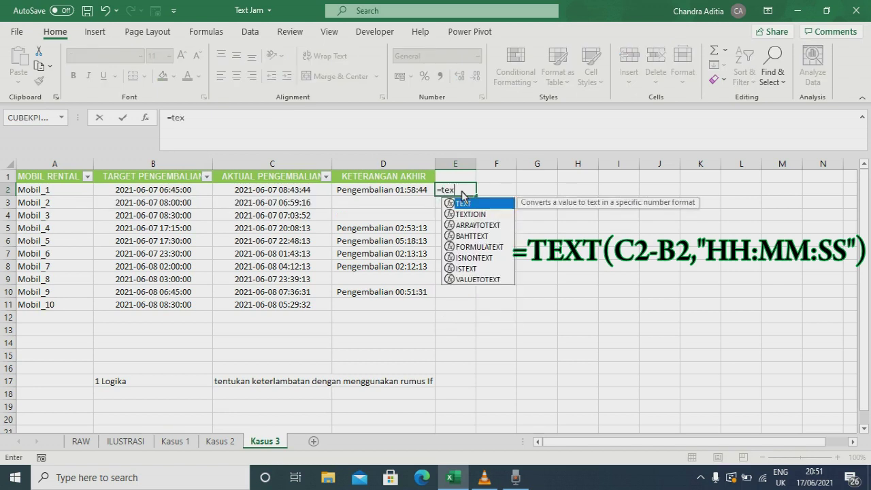
type("t(")
key("Left")
key("Left")
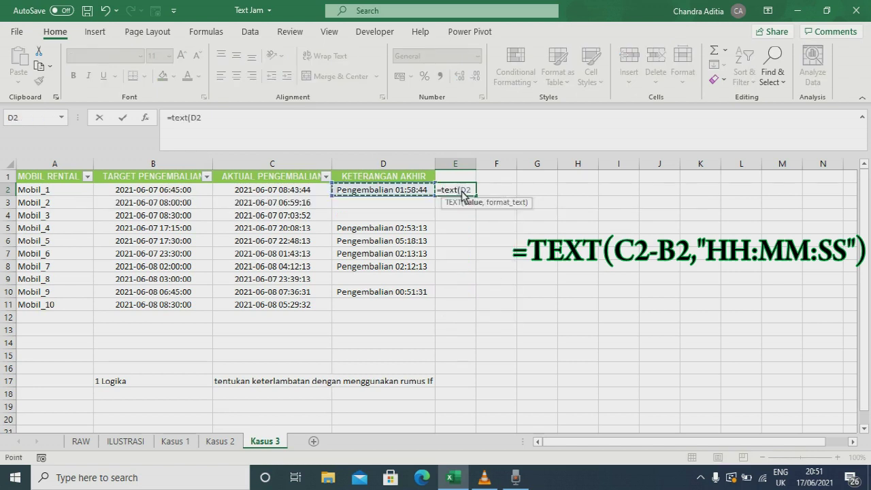
type("-")
key("Left")
key("Left")
key("Left")
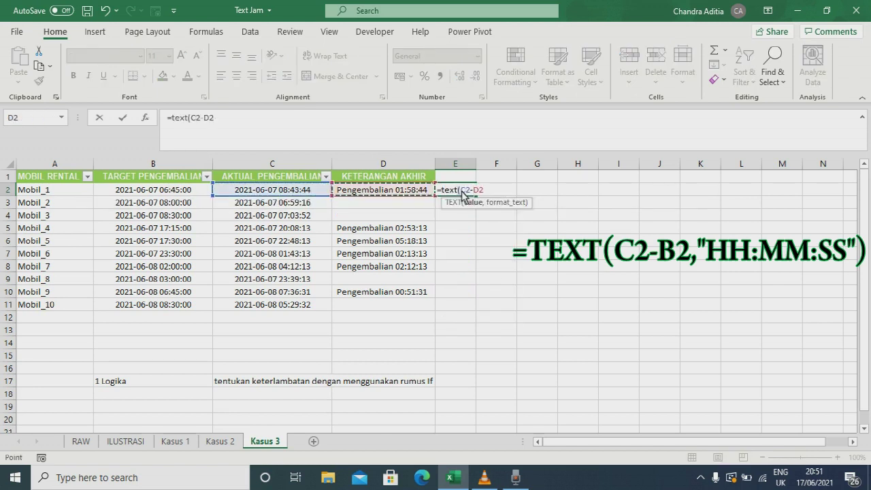
type(",@")
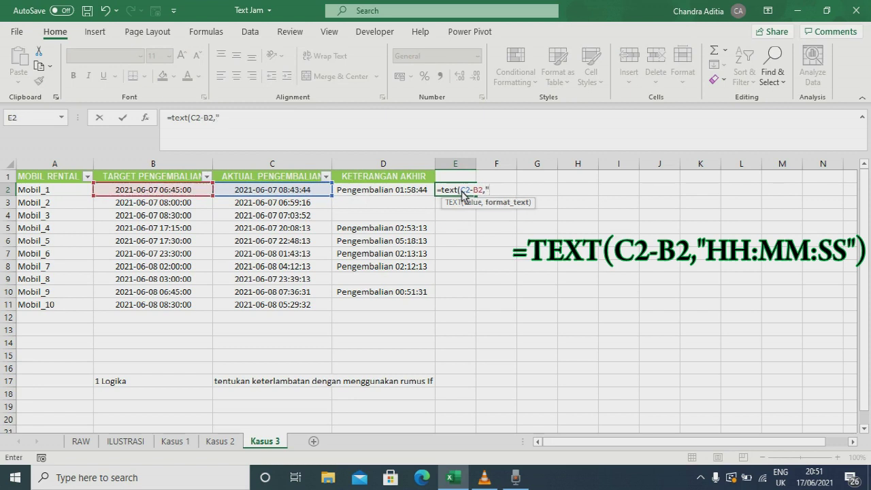
type("HH:MM")
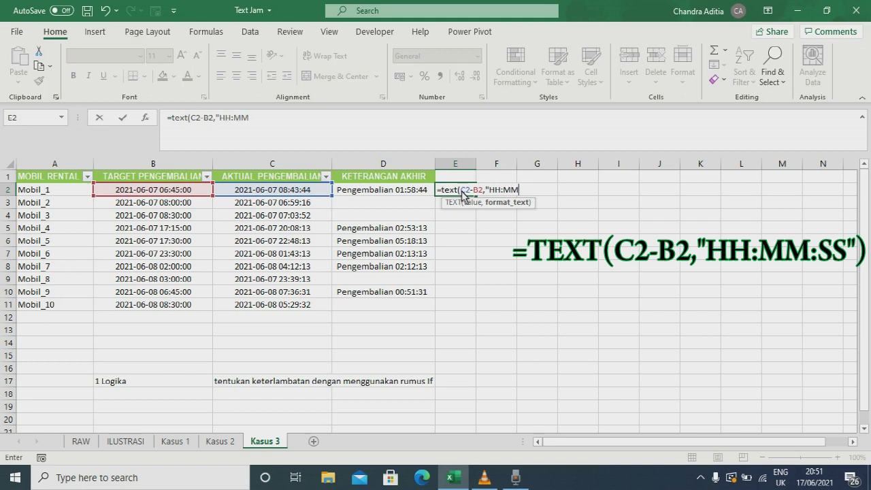
type(":SS\")")
key("Return")
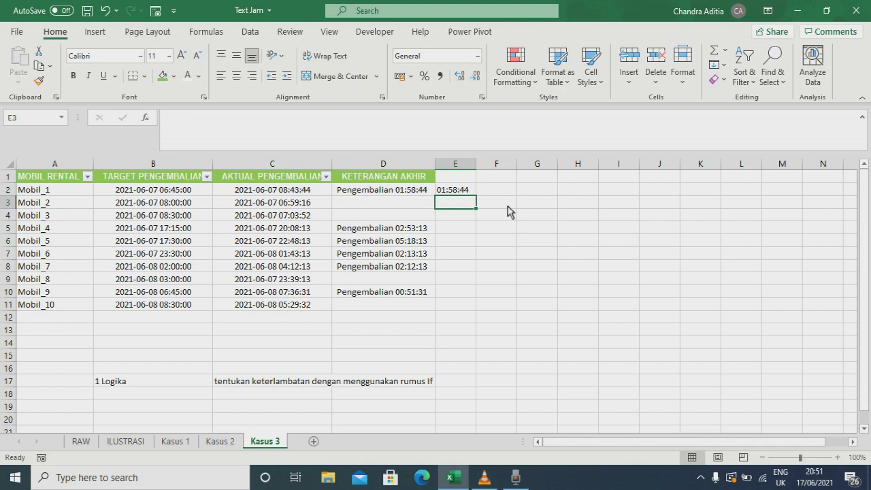
key("Up")
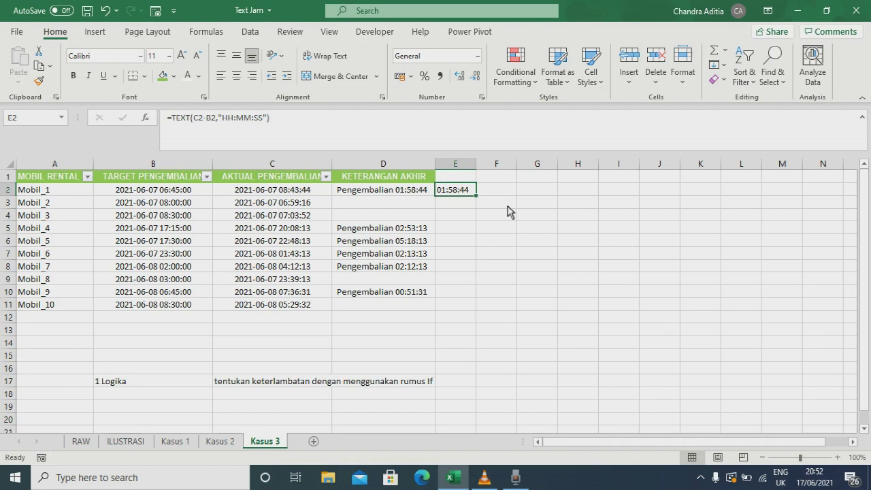
key("Left")
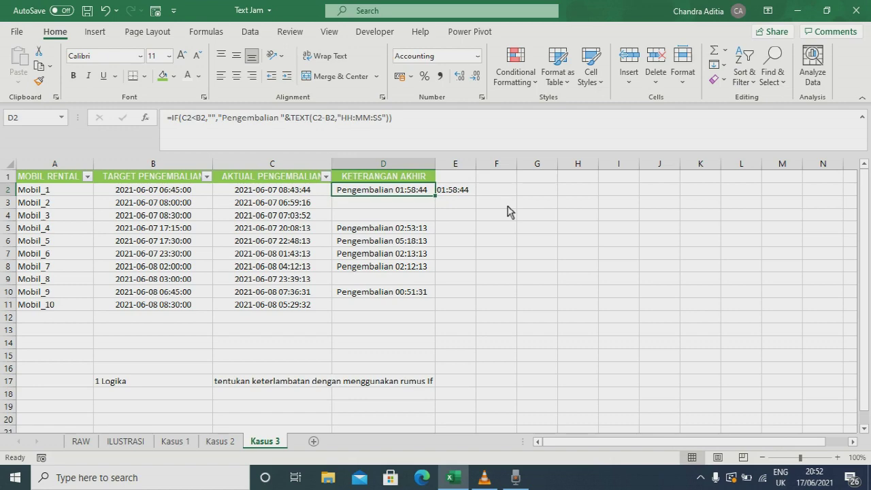